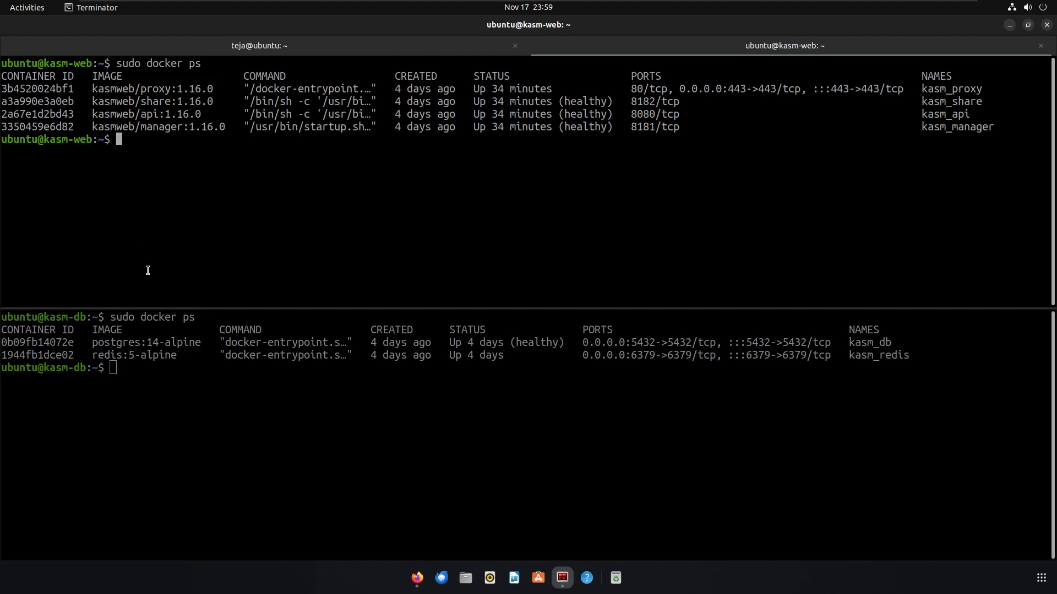
Switch to the browser and log in to Kasm Workspaces with the prefilled administrator credentials
{"action": "left_click", "coordinate": [168, 394]}
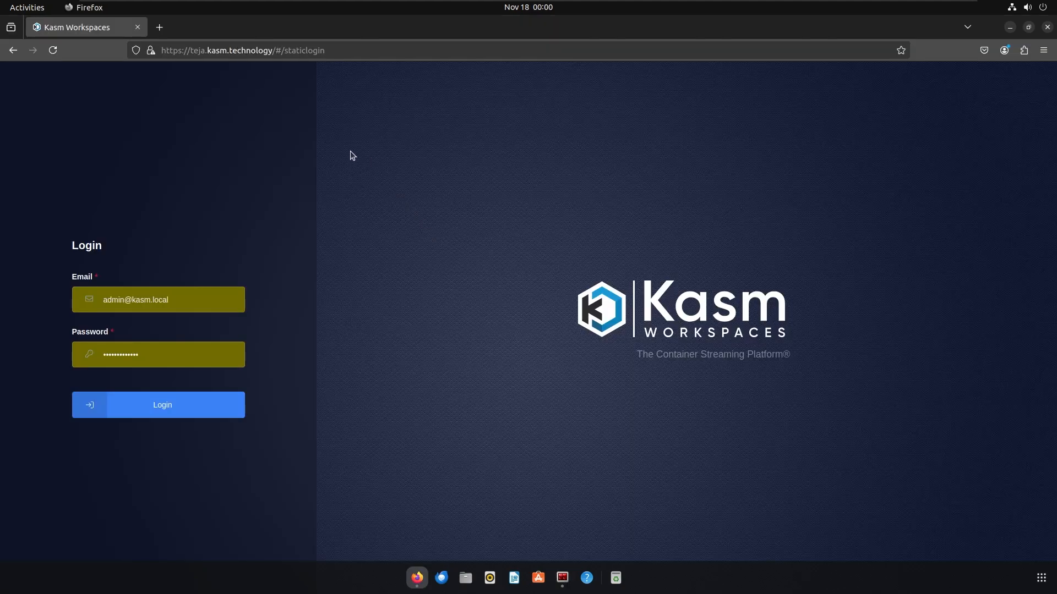
{"action": "left_click", "coordinate": [228, 51]}
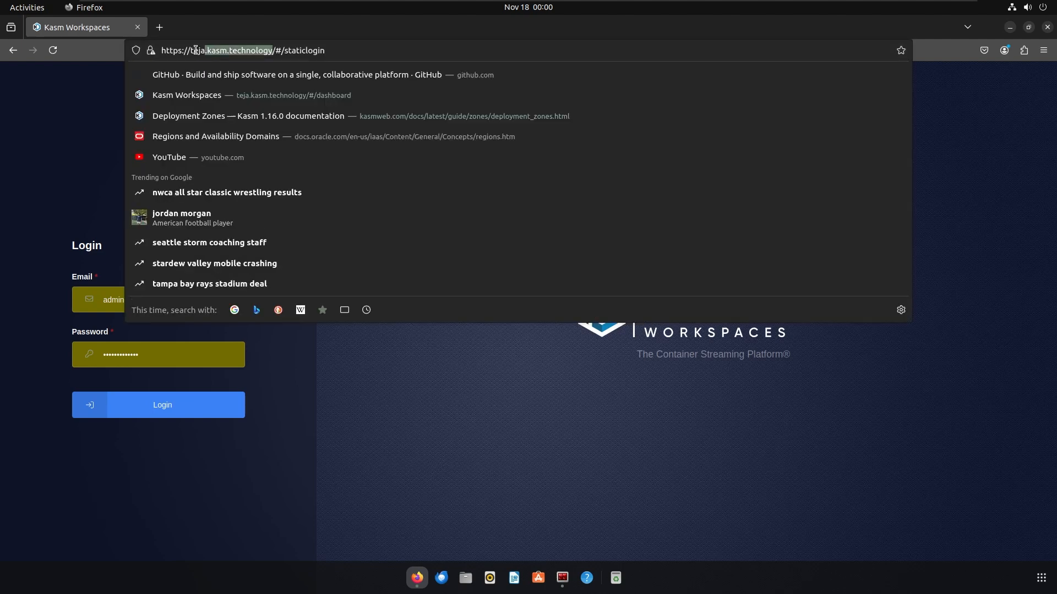
{"action": "left_click", "coordinate": [303, 349]}
{"action": "left_click", "coordinate": [222, 401]}
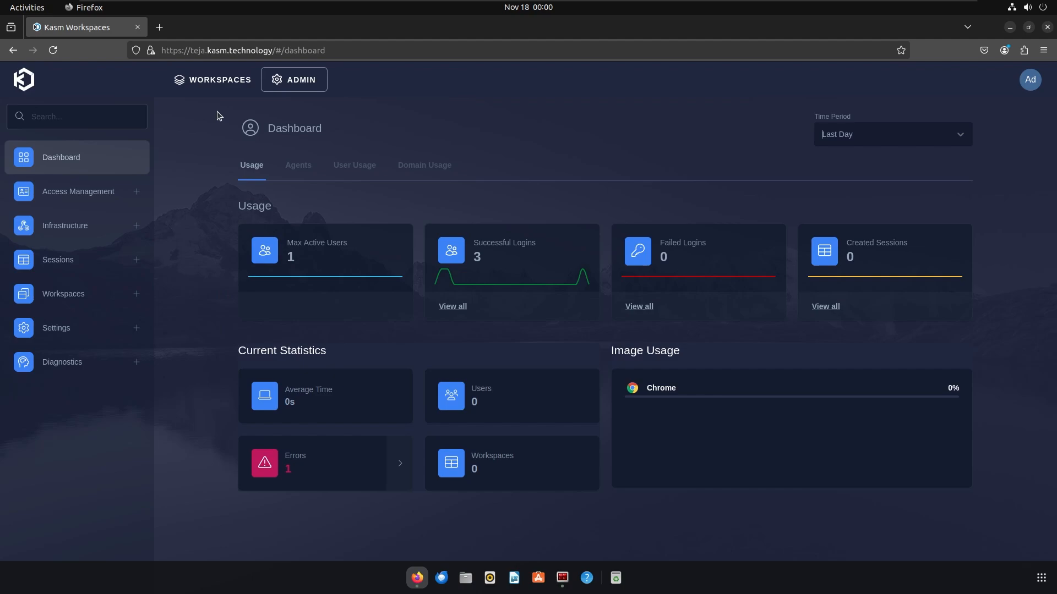
Start a new deployment zone in the infrastructure zones and name it US-Ashburn
{"action": "left_click", "coordinate": [131, 234]}
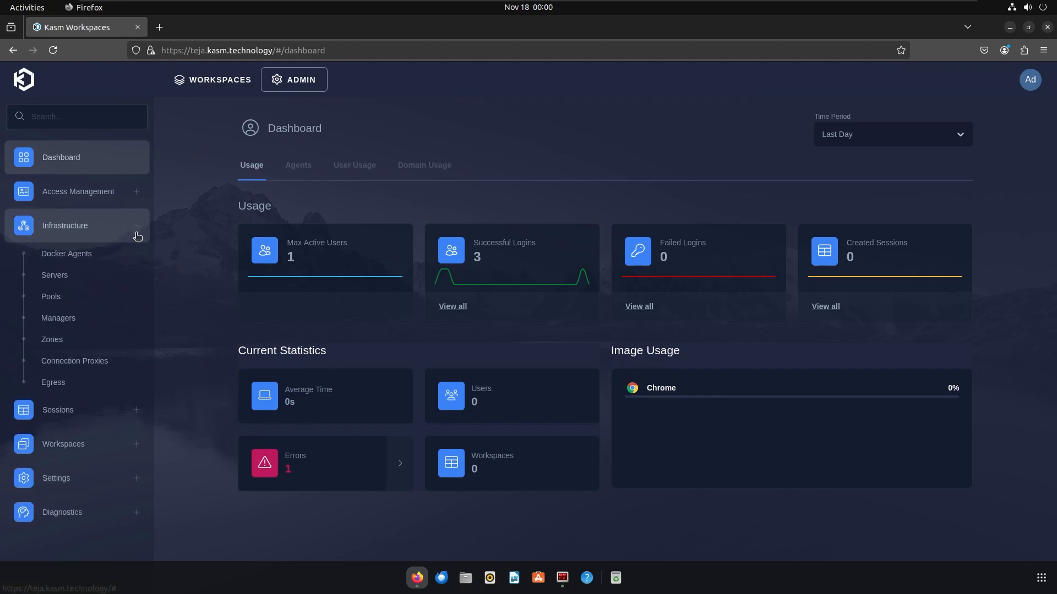
{"action": "left_click", "coordinate": [84, 339]}
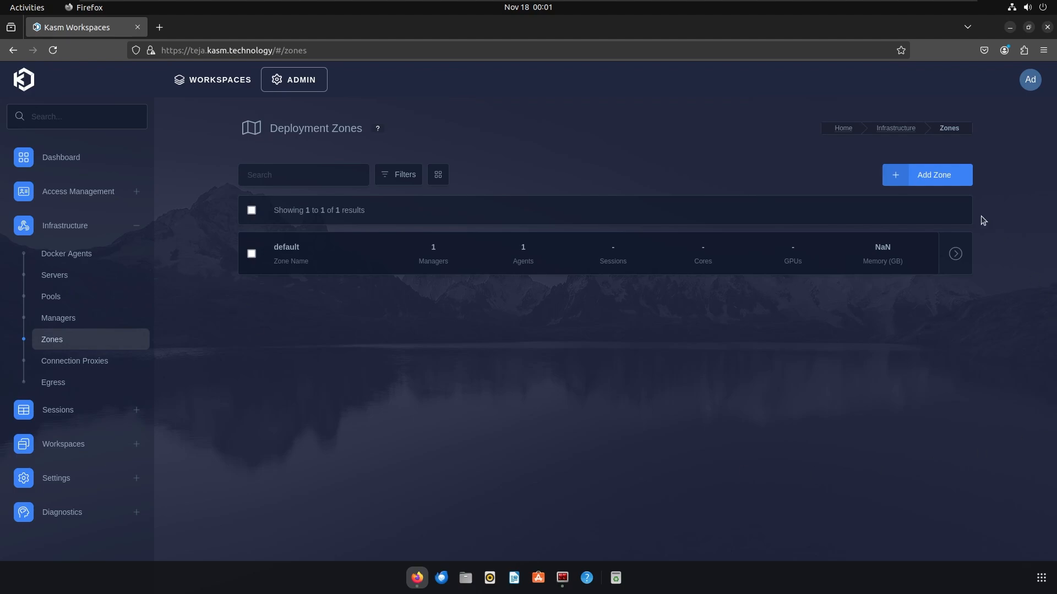
{"action": "left_click", "coordinate": [934, 175]}
{"action": "left_click", "coordinate": [486, 236]}
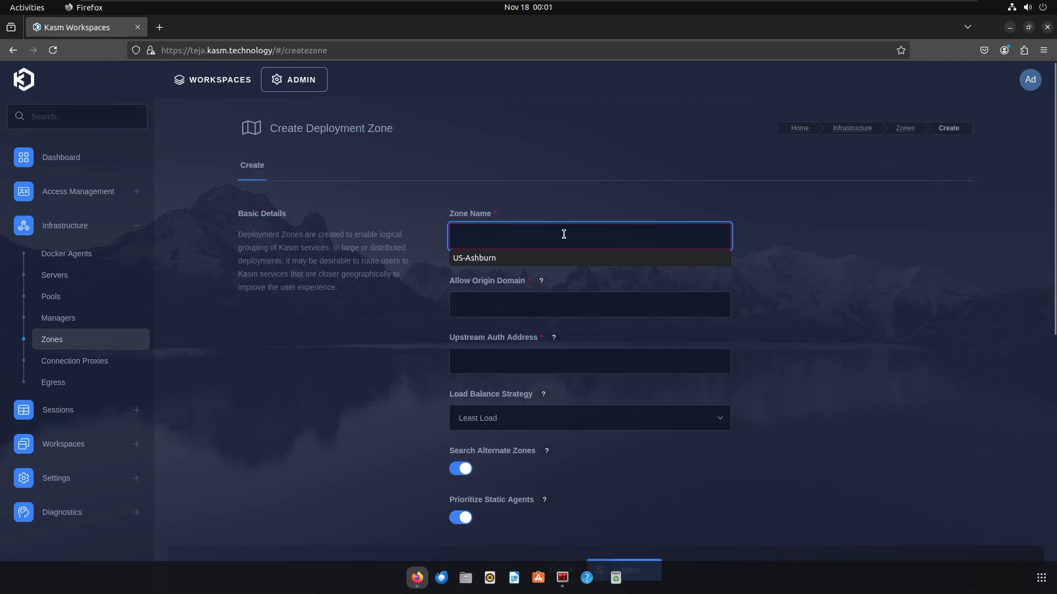
{"action": "left_click", "coordinate": [479, 257]}
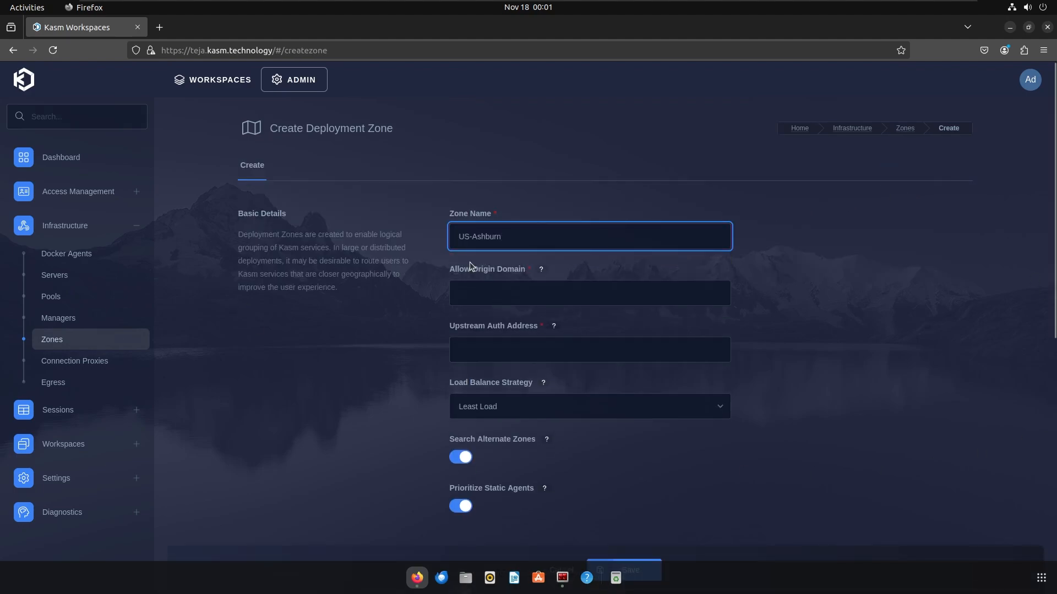
Check the help for the allow origin domain and set that domain to teja.kasm.technology
{"action": "left_click", "coordinate": [540, 269]}
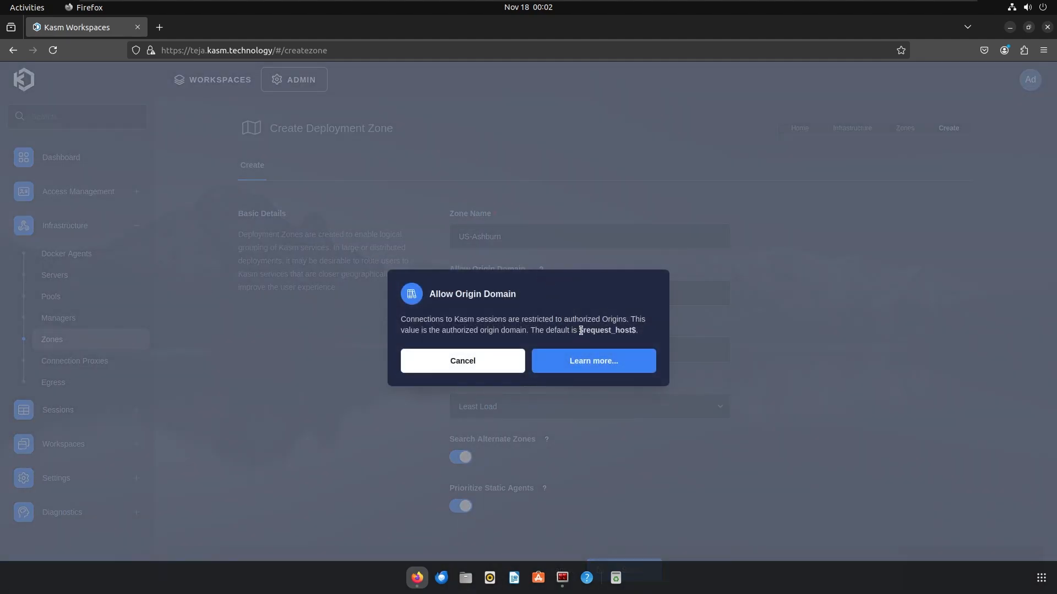
{"action": "left_click_drag", "start_coordinate": [581, 330], "coordinate": [629, 331]}
{"action": "left_click", "coordinate": [838, 302]}
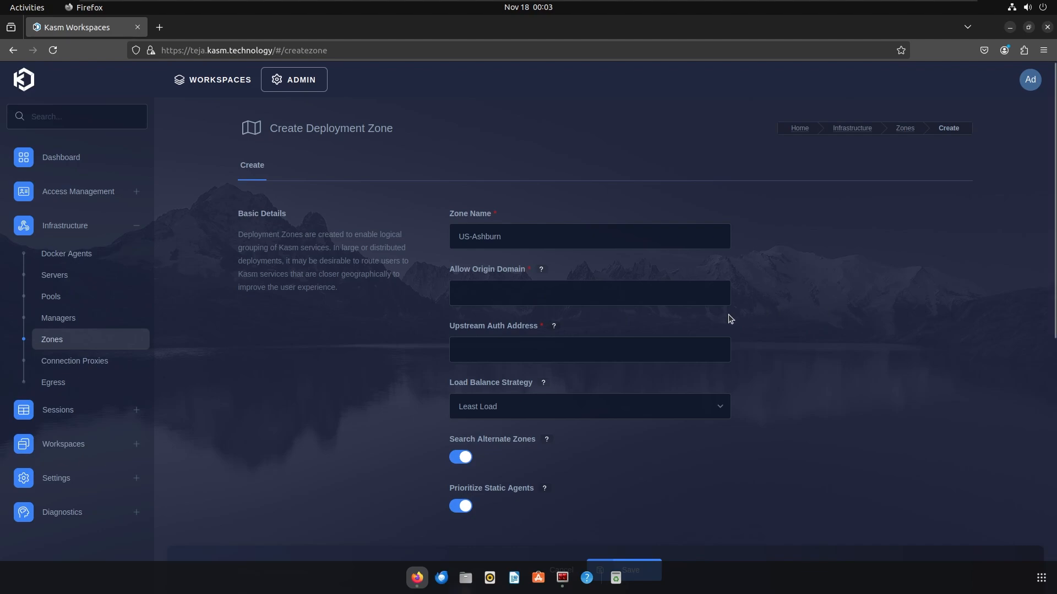
{"action": "left_click", "coordinate": [581, 293]}
{"action": "type", "text": "te"}
{"action": "left_click", "coordinate": [556, 315]}
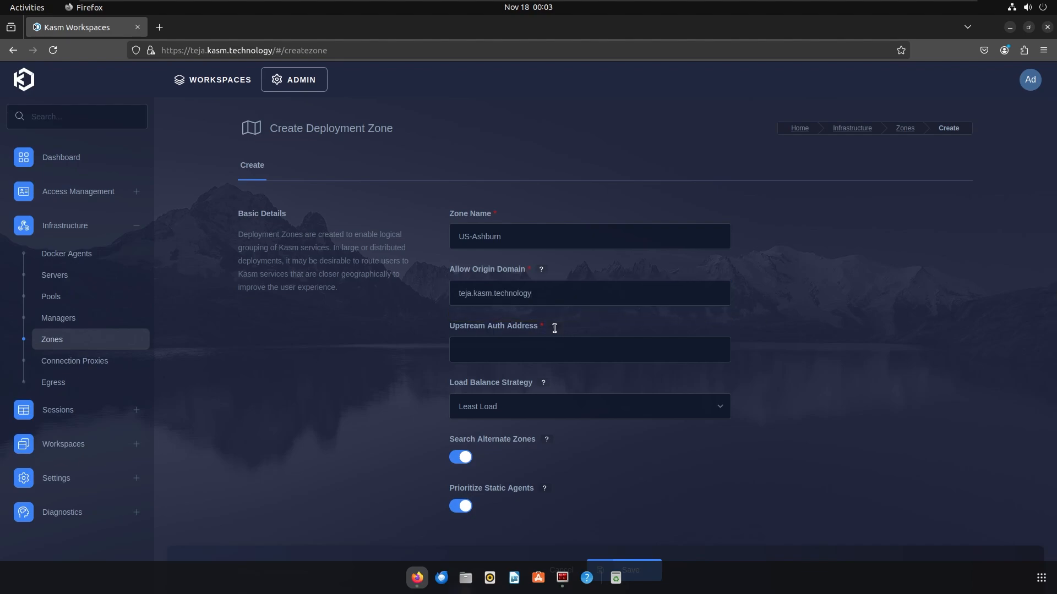
Check the help for the upstream auth address and set that address to teja.kasm.technology
{"action": "left_click", "coordinate": [553, 326]}
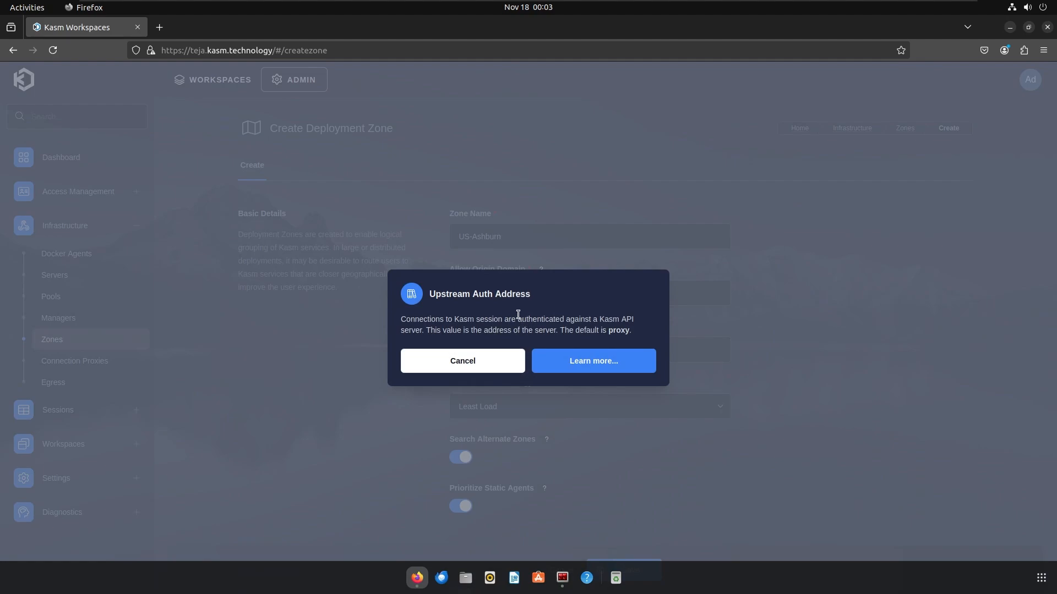
{"action": "key", "text": "Escape"}
{"action": "left_click", "coordinate": [566, 349]}
{"action": "type", "text": "te"}
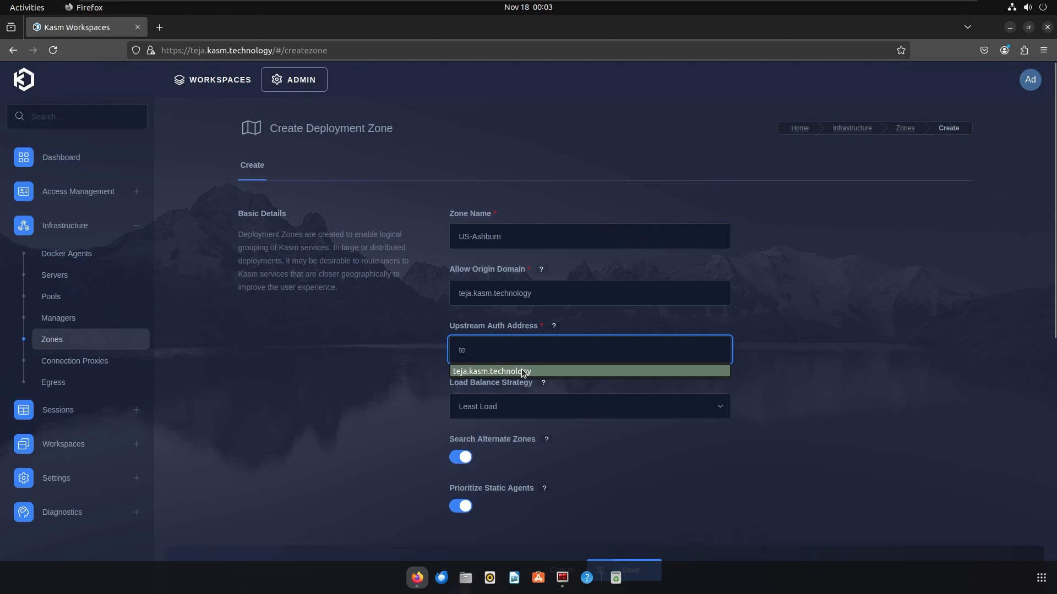
{"action": "left_click", "coordinate": [522, 372]}
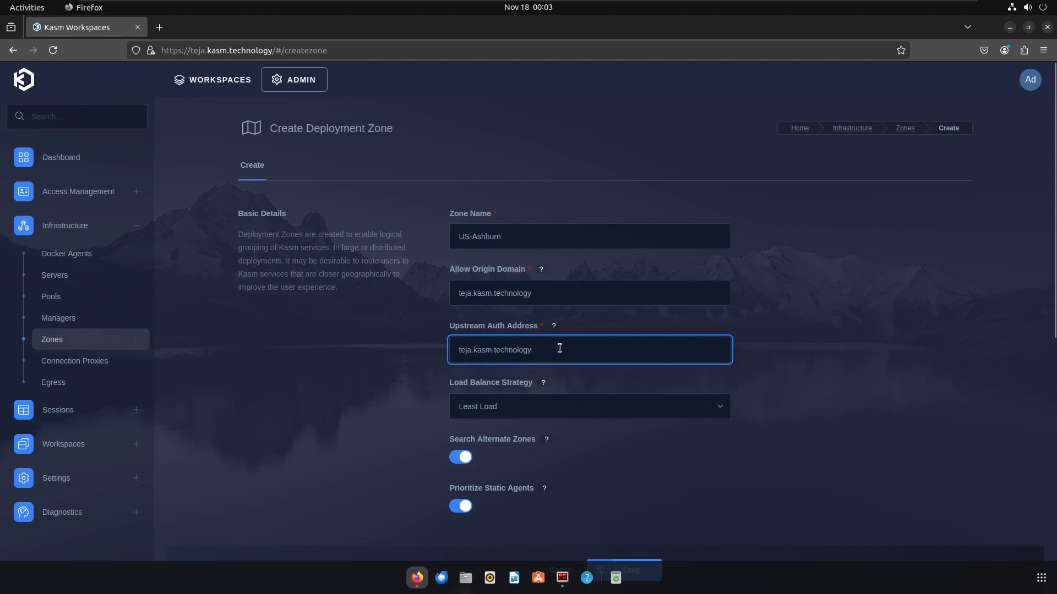
{"action": "left_click_drag", "start_coordinate": [551, 343], "coordinate": [414, 345]}
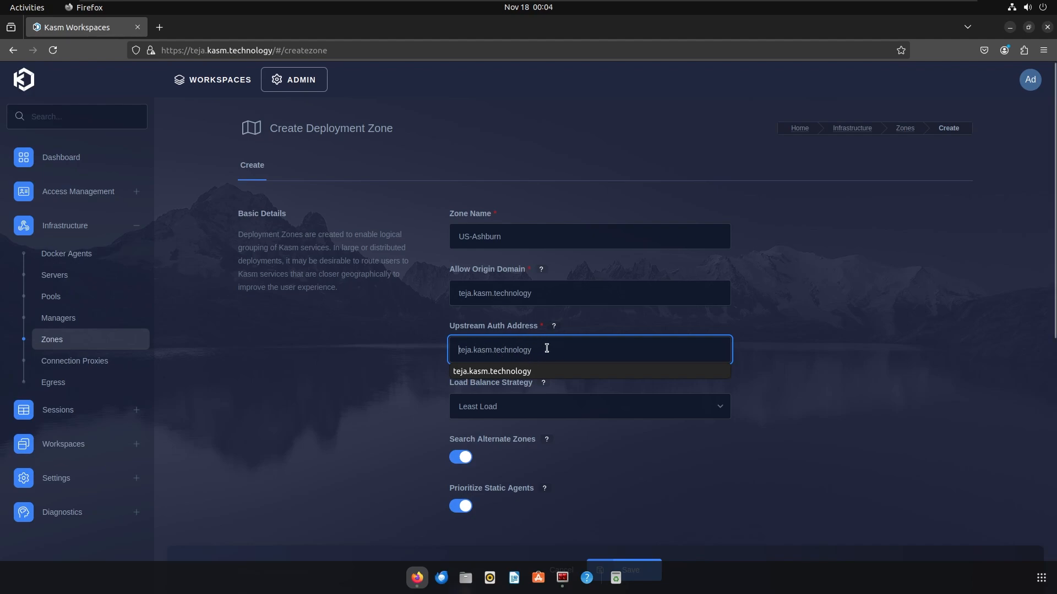
Choose the Least Load balancing strategy and turn off Search Alternate Zones and Prioritize Static Agents
{"action": "scroll", "coordinate": [430, 355], "scroll_direction": "down", "scroll_amount": 2}
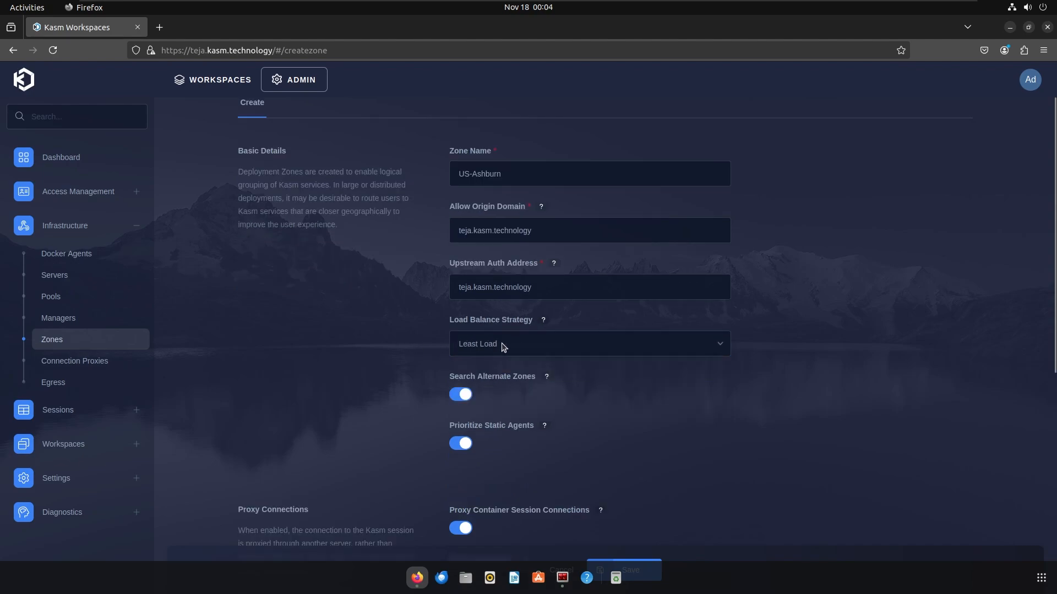
{"action": "left_click", "coordinate": [517, 346]}
{"action": "left_click", "coordinate": [474, 367]}
{"action": "left_click", "coordinate": [458, 398]}
{"action": "left_click", "coordinate": [460, 449]}
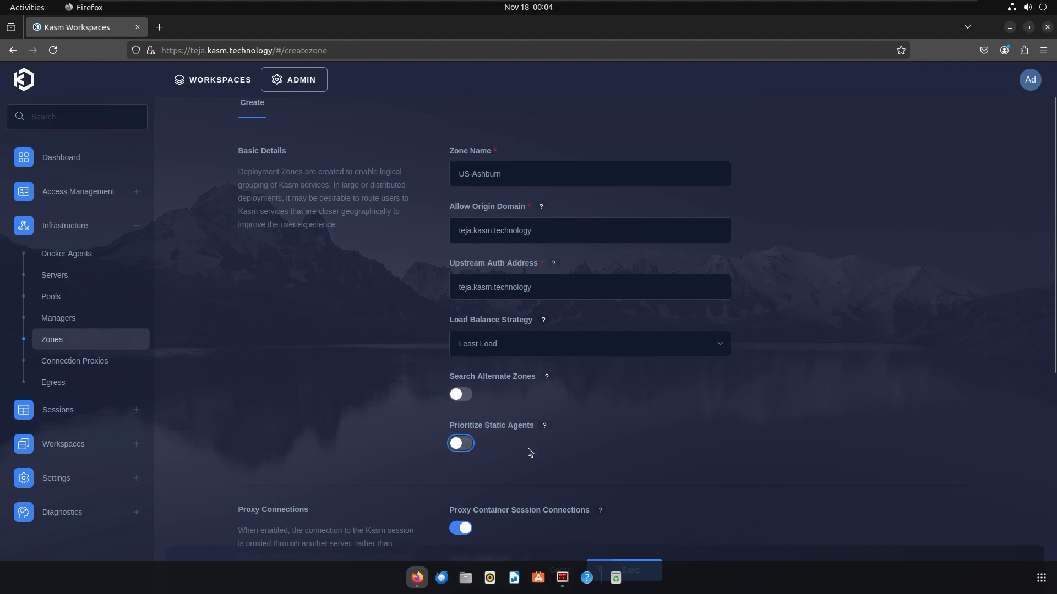
Set the zone's proxy hostname to teja.kasm.technology and review the proxy path and proxy port
{"action": "scroll", "coordinate": [342, 254], "scroll_direction": "down", "scroll_amount": 5}
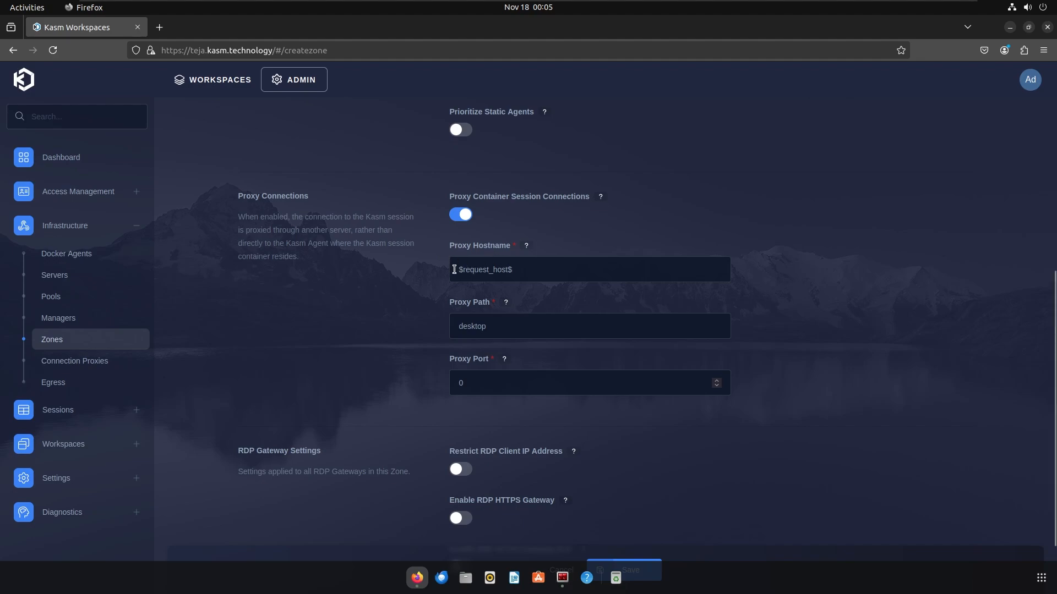
{"action": "left_click_drag", "start_coordinate": [519, 272], "coordinate": [448, 271]}
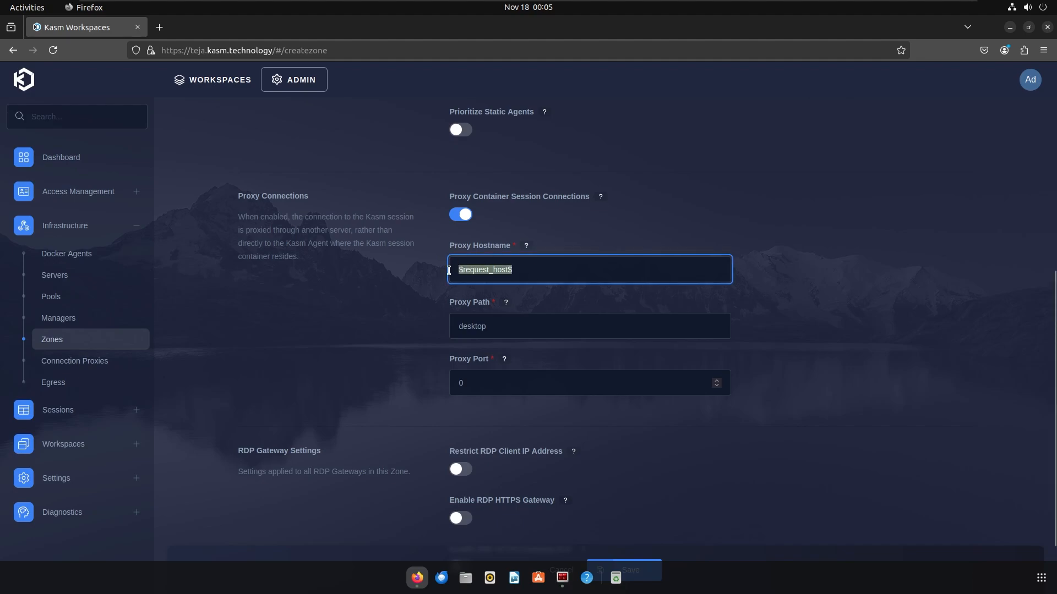
{"action": "type", "text": "teja"}
{"action": "left_click", "coordinate": [475, 291]}
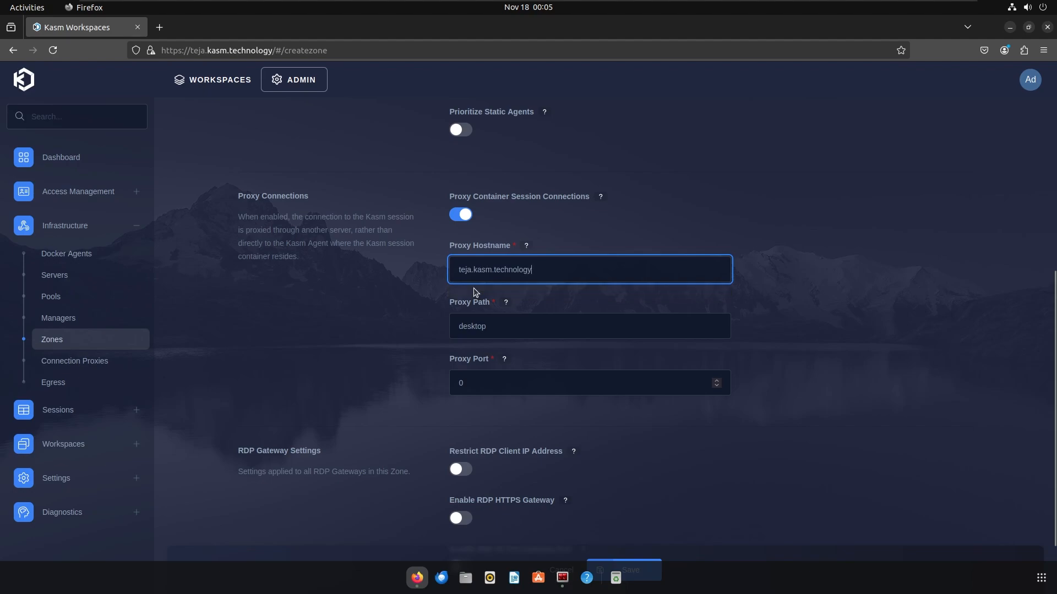
{"action": "left_click_drag", "start_coordinate": [532, 269], "coordinate": [452, 270]}
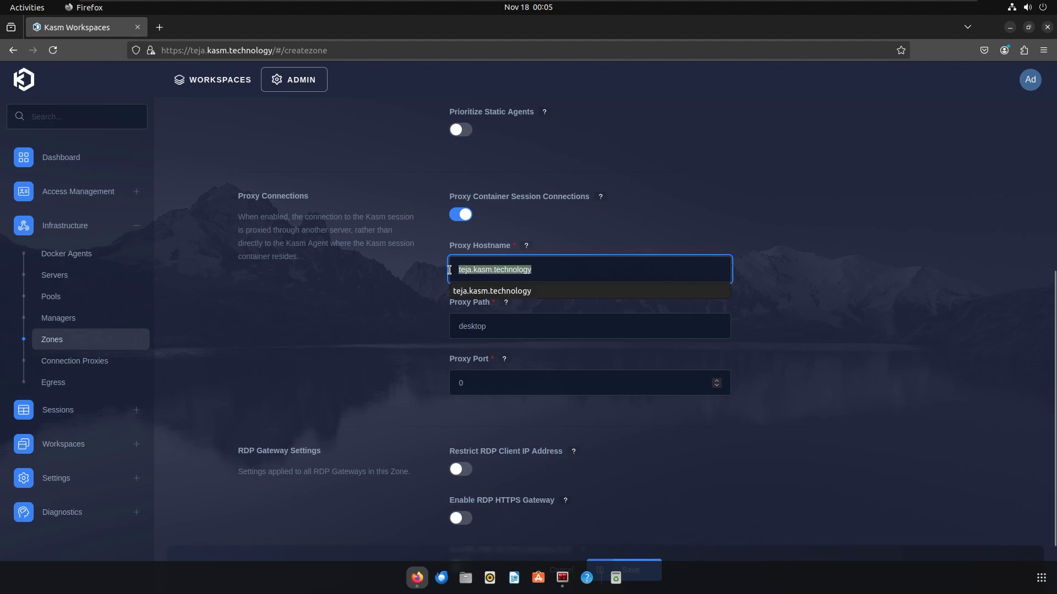
{"action": "left_click", "coordinate": [424, 270]}
{"action": "left_click_drag", "start_coordinate": [490, 327], "coordinate": [435, 327]}
{"action": "left_click", "coordinate": [402, 331]}
{"action": "left_click_drag", "start_coordinate": [470, 383], "coordinate": [442, 383]}
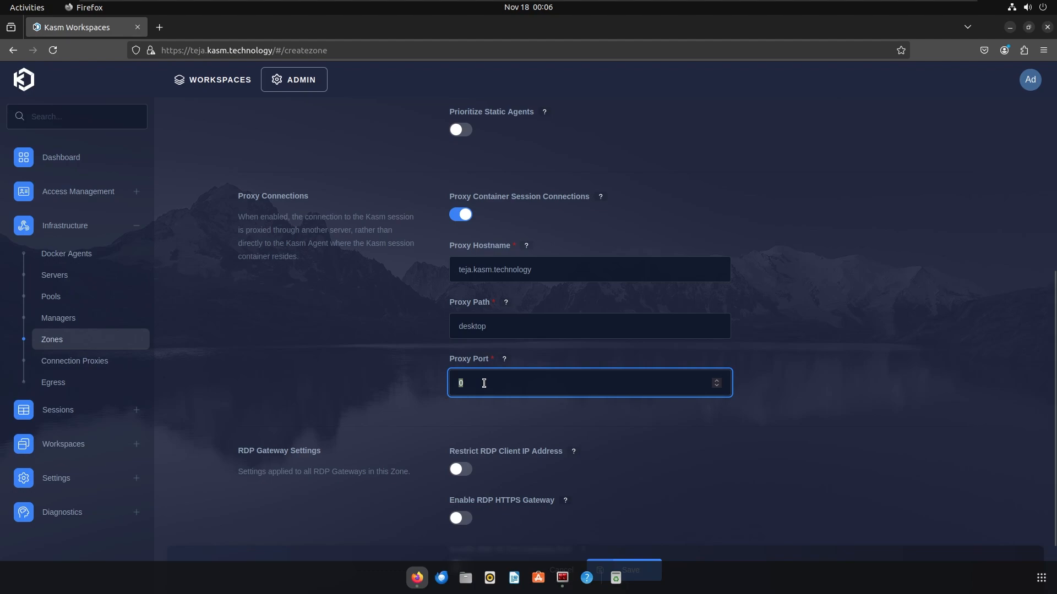
{"action": "left_click", "coordinate": [206, 447]}
Enable the RDP HTTPS Gateway and the proxying of RDP local client connections for the zone
{"action": "scroll", "coordinate": [209, 444], "scroll_direction": "down", "scroll_amount": 3}
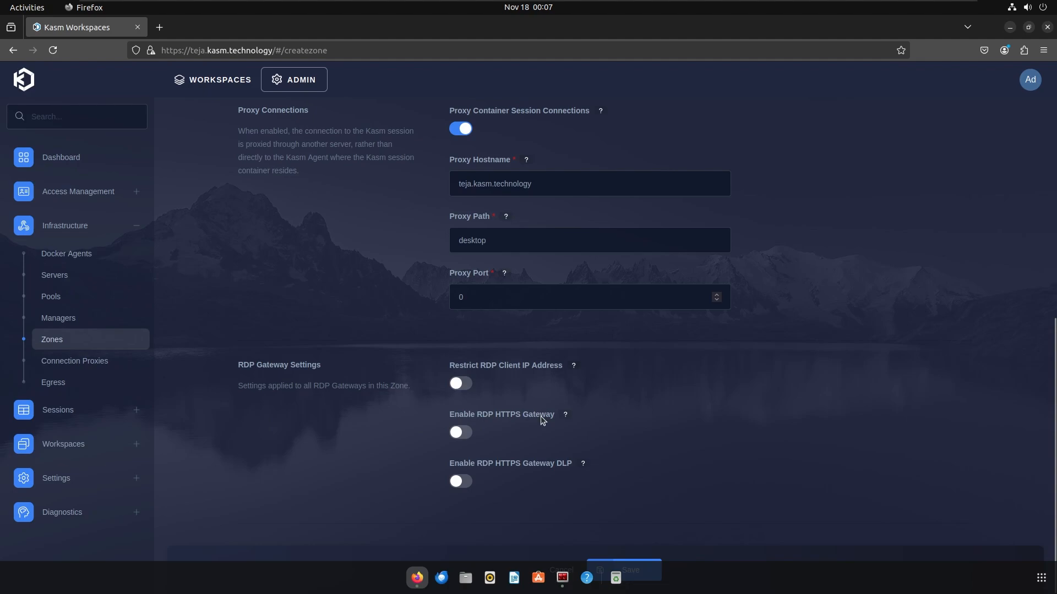
{"action": "left_click", "coordinate": [464, 434]}
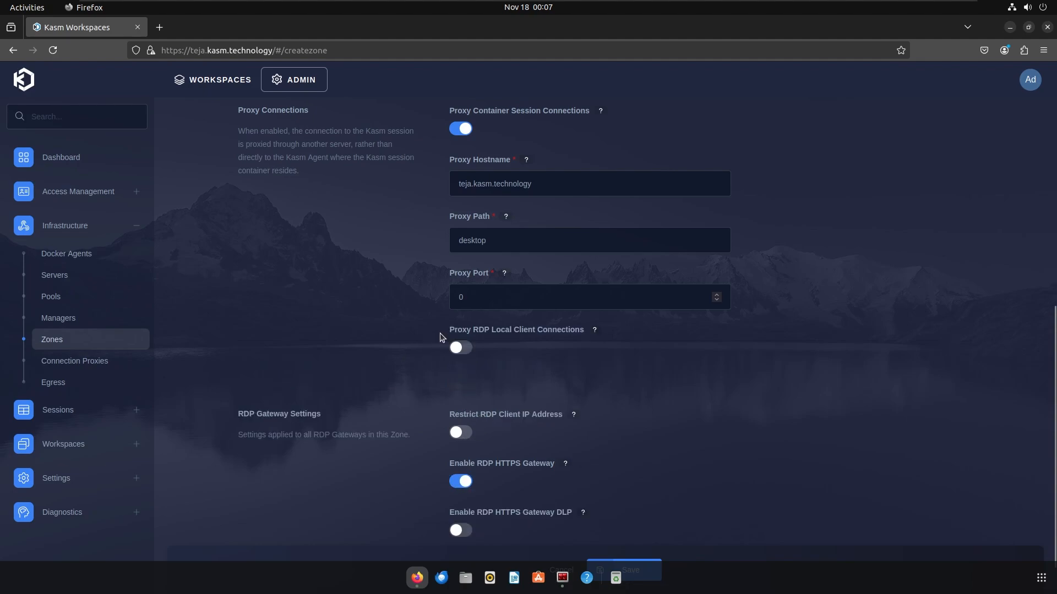
{"action": "left_click", "coordinate": [469, 351]}
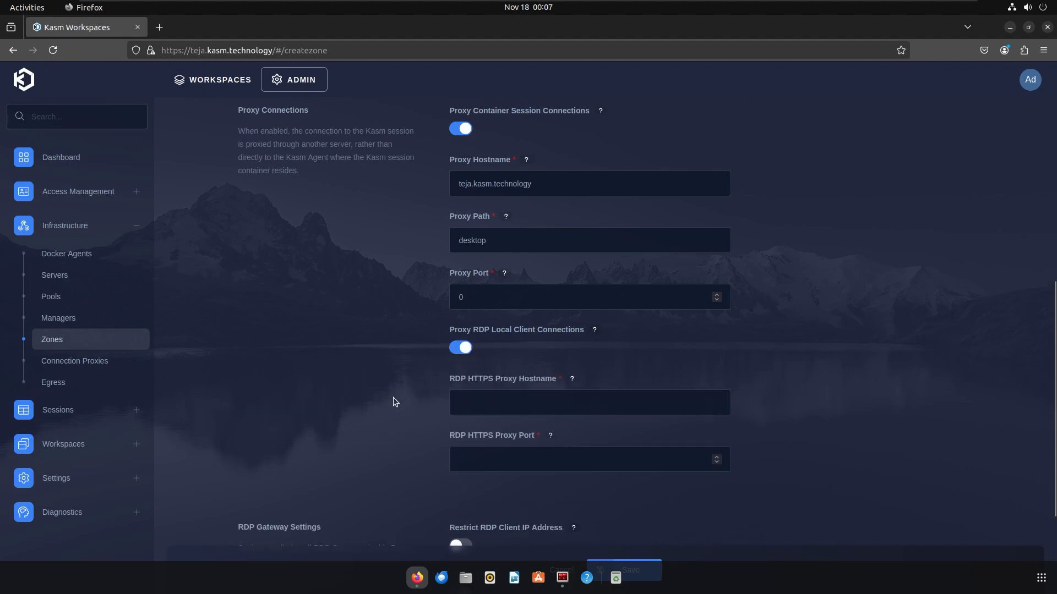
Set the RDP HTTPS proxy hostname to teja.kasm.technology
{"action": "left_click", "coordinate": [495, 401]}
{"action": "type", "text": "tej"}
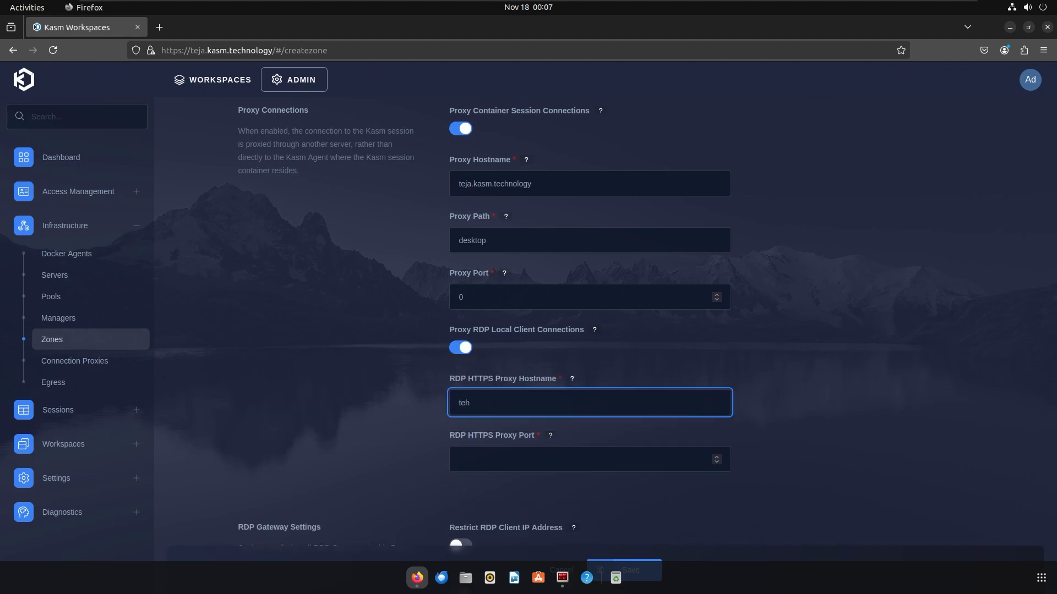
{"action": "left_click", "coordinate": [481, 424]}
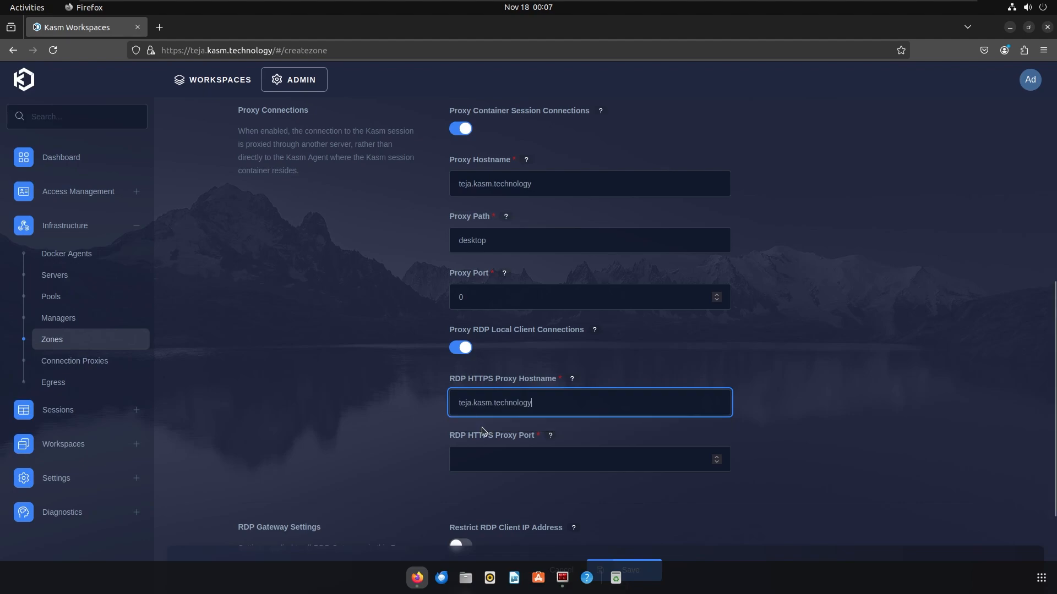
Copy the default port 443 from the help text into the RDP HTTPS proxy port and save the zone
{"action": "left_click", "coordinate": [550, 435]}
{"action": "left_click_drag", "start_coordinate": [544, 330], "coordinate": [557, 329]}
{"action": "key", "text": "ctrl+c"}
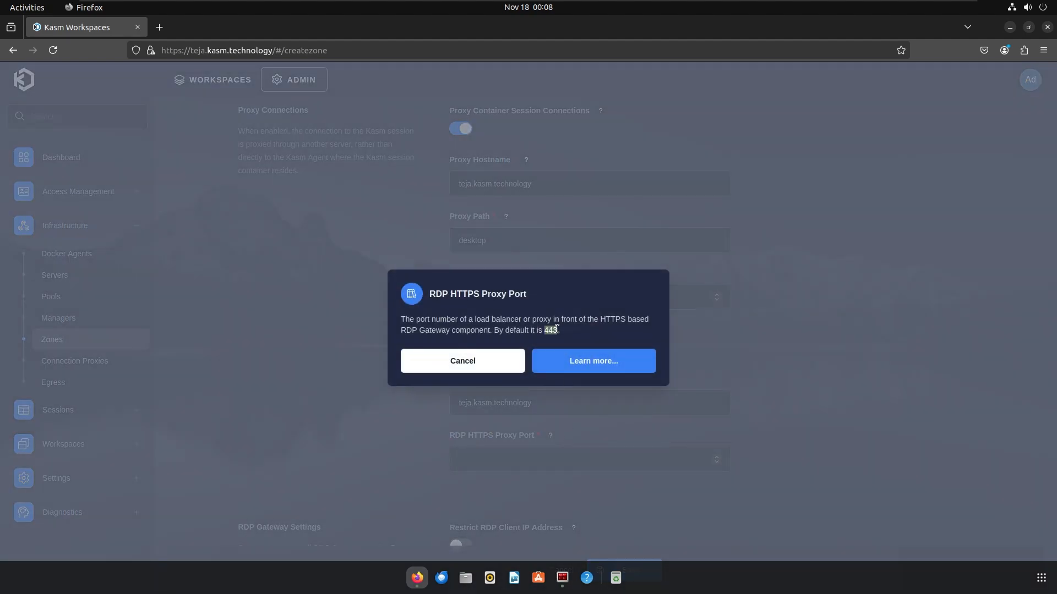
{"action": "left_click", "coordinate": [559, 446]}
{"action": "left_click", "coordinate": [545, 460]}
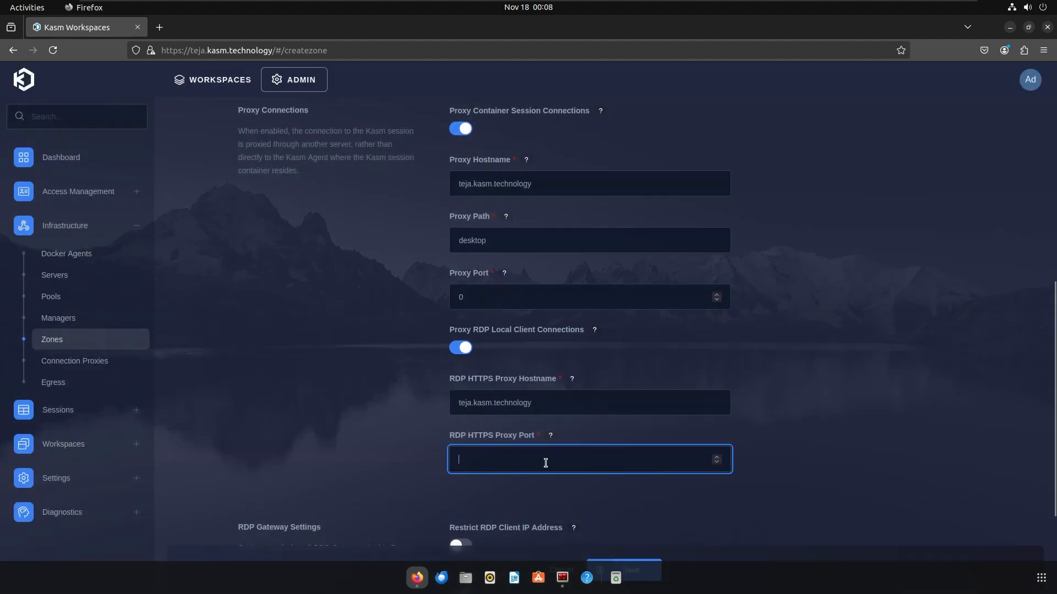
{"action": "key", "text": "ctrl+v"}
{"action": "scroll", "coordinate": [787, 430], "scroll_direction": "down", "scroll_amount": 3}
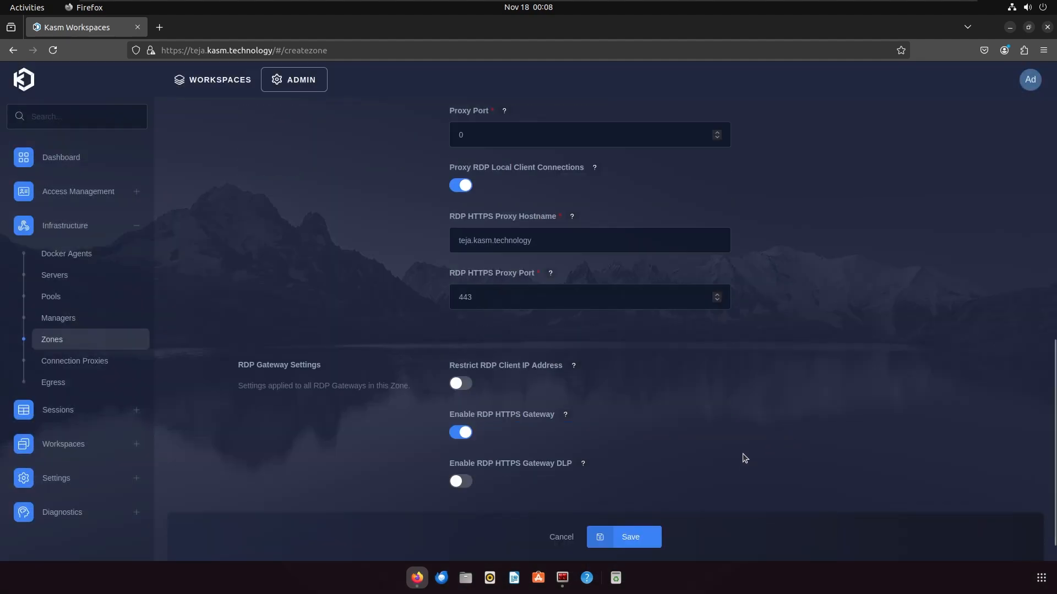
{"action": "left_click", "coordinate": [630, 537]}
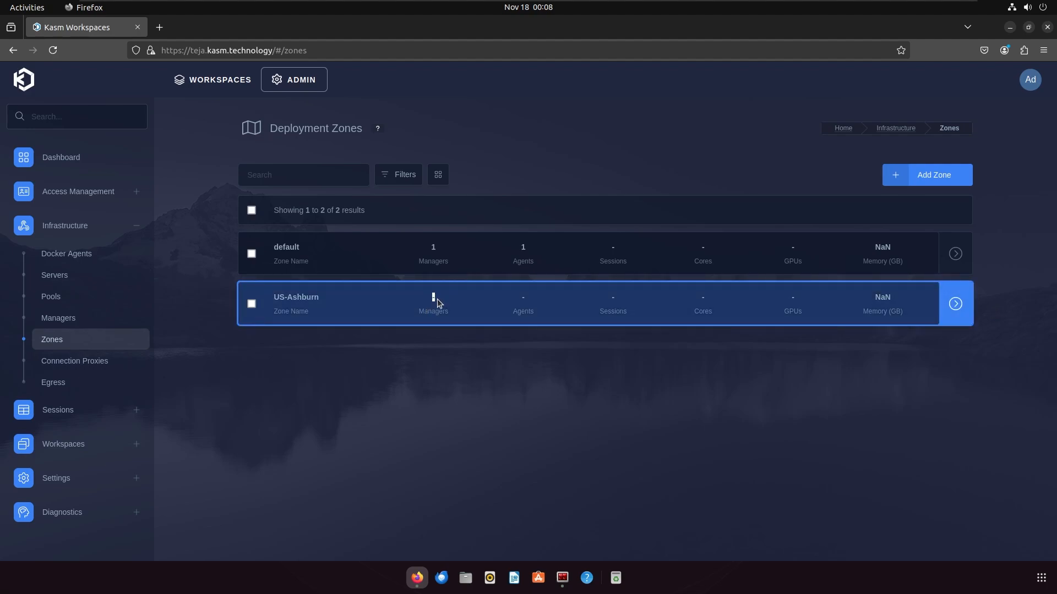
{"action": "left_click", "coordinate": [287, 359]}
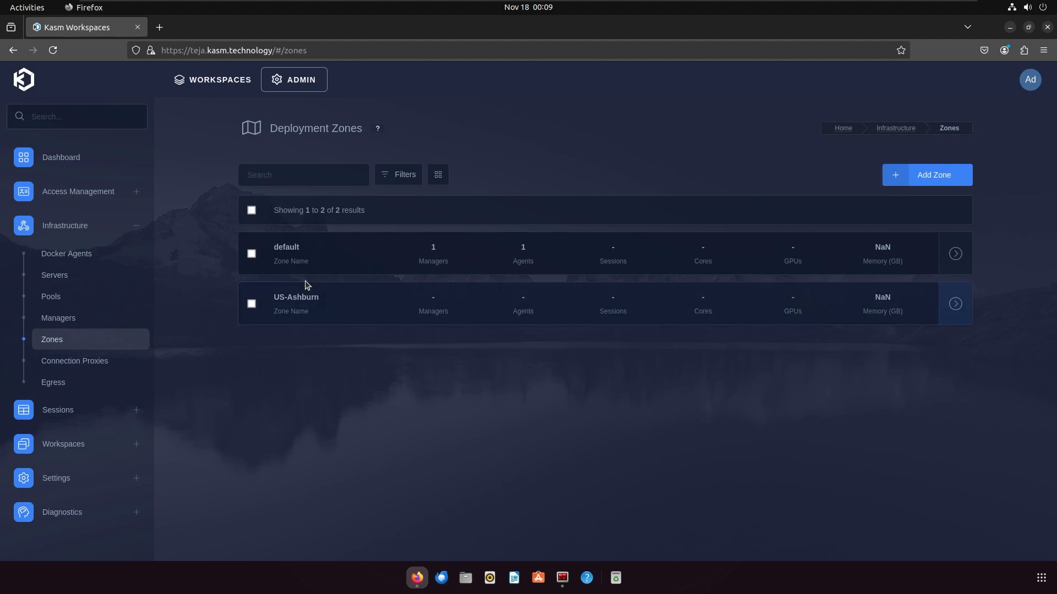
Switch to the kasm-web terminal and stop the Kasm services with sudo /opt/kasm/bin/stop
{"action": "key", "text": "alt+Tab"}
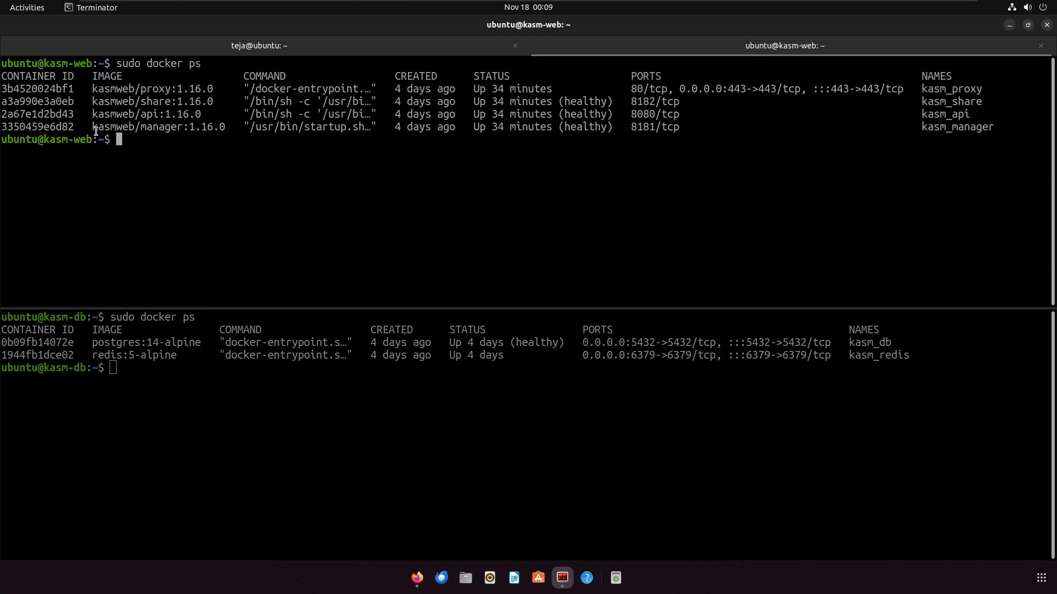
{"action": "key", "text": "ctrl+shift+x"}
{"action": "key", "text": "ctrl+plus"}
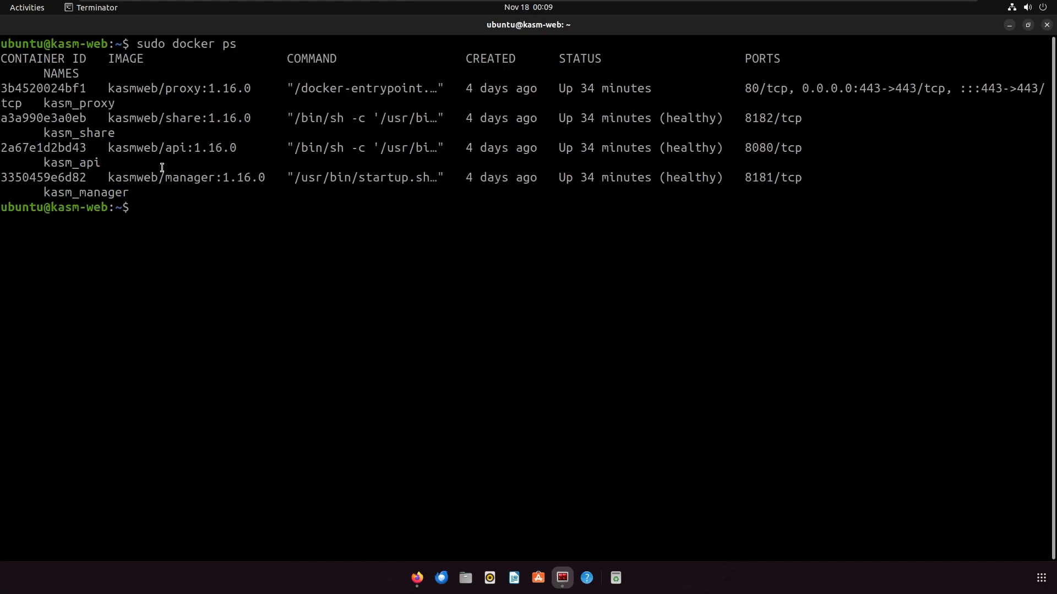
{"action": "key", "text": "ctrl+l"}
{"action": "type", "text": "sudo "}
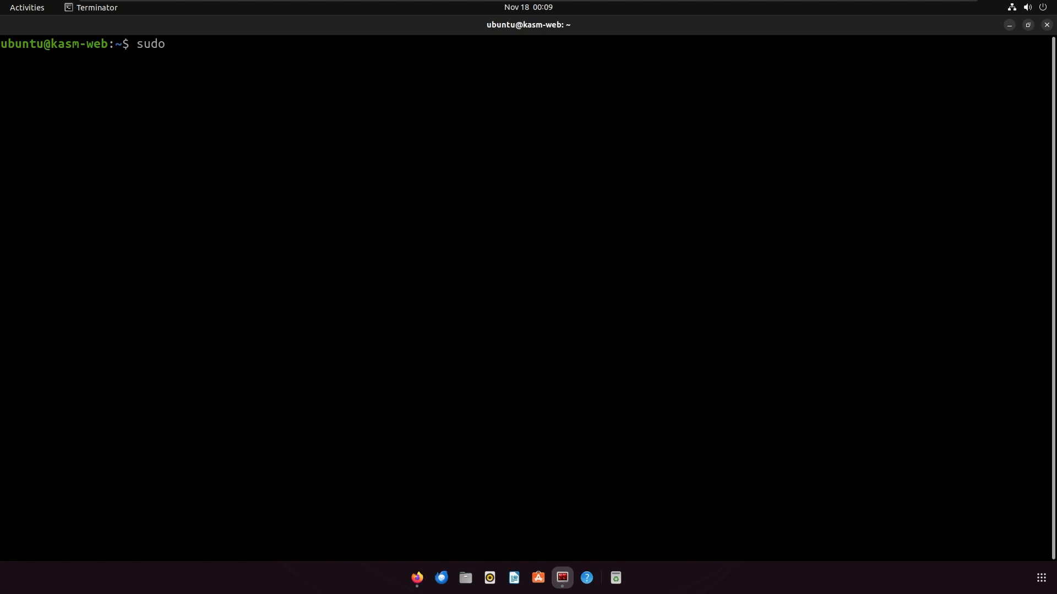
{"action": "type", "text": "/opt/kasm/bin/st"}
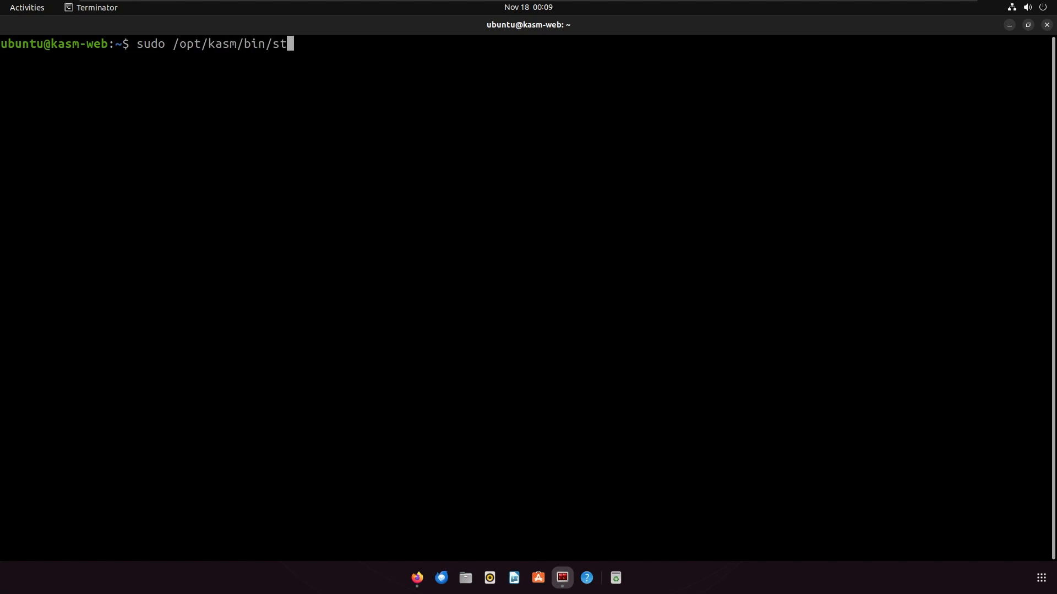
{"action": "type", "text": "op"}
{"action": "key", "text": "Return"}
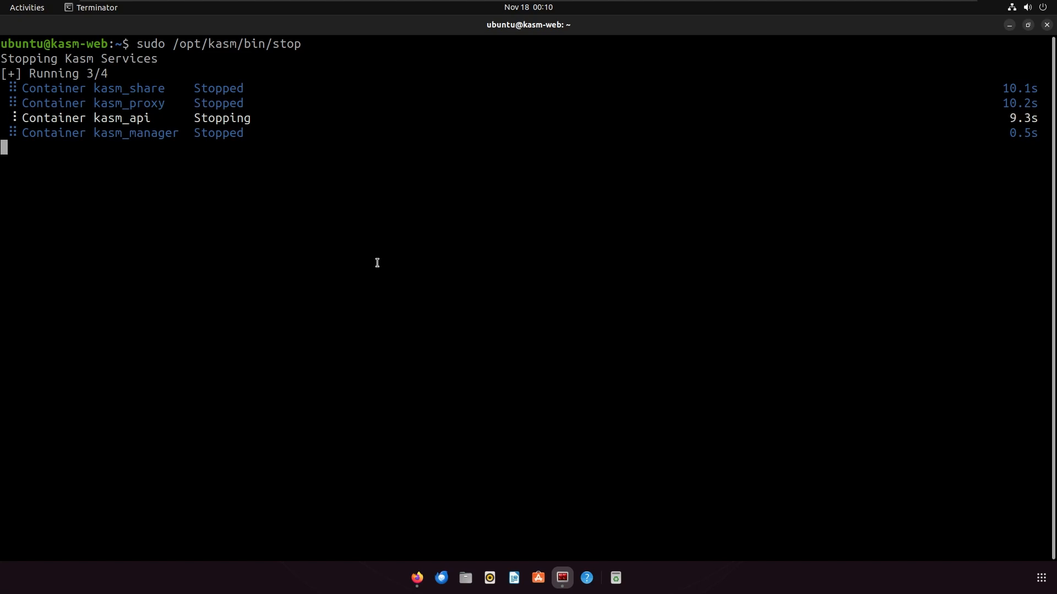
Open /opt/kasm/current/conf/app/api.app.config.yaml in nano with sudo
{"action": "key", "text": "ctrl+l"}
{"action": "type", "text": "sudo"}
{"action": "type", "text": "nano /opt/kasm/current/conf/app/api.app.config.yaml"}
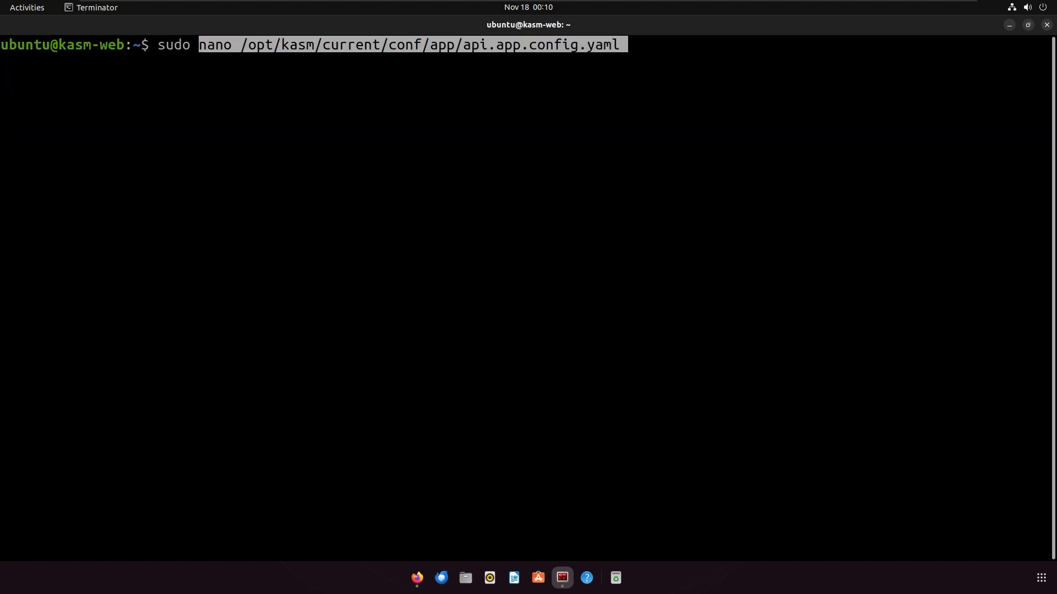
{"action": "left_click_drag", "start_coordinate": [267, 45], "coordinate": [622, 47]}
{"action": "left_click", "coordinate": [639, 47]}
{"action": "key", "text": "Return"}
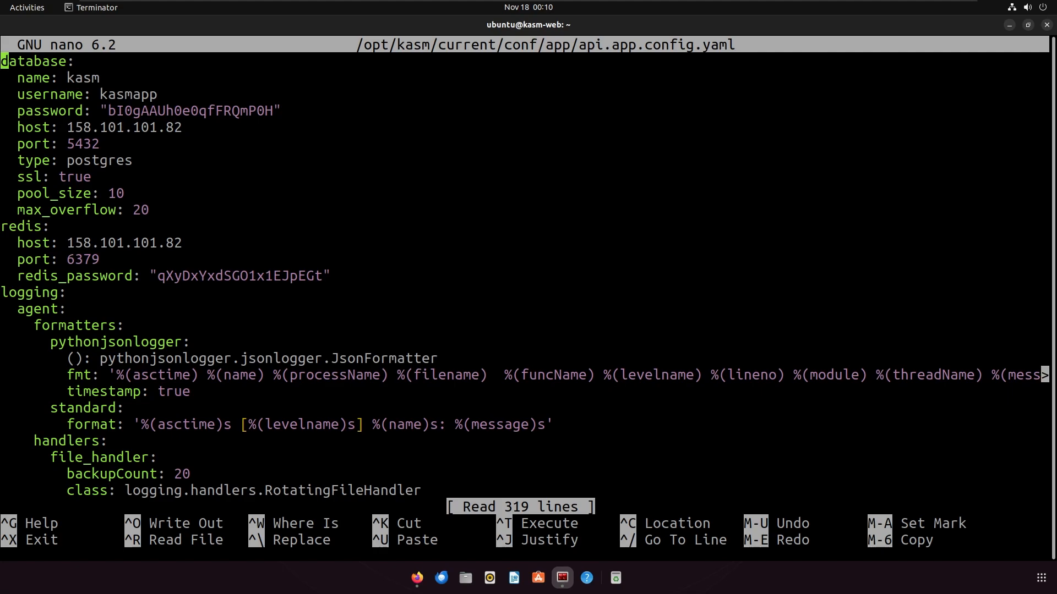
Find the zone_name entry in the server section of the config file and set it to US-Ashburn
{"action": "key", "text": "ctrl+w"}
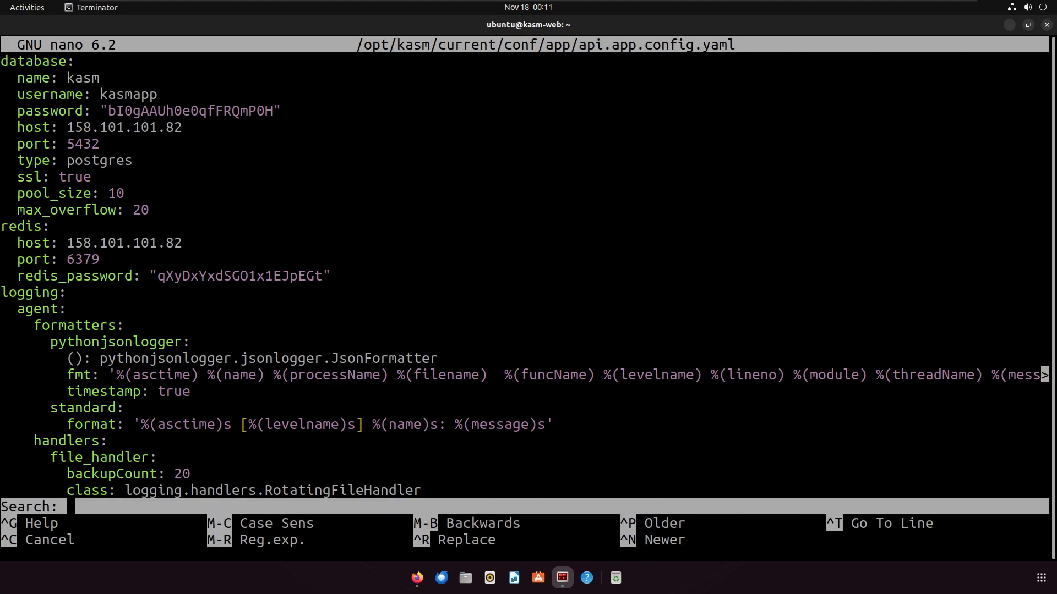
{"action": "type", "text": "zone_name"}
{"action": "key", "text": "Return"}
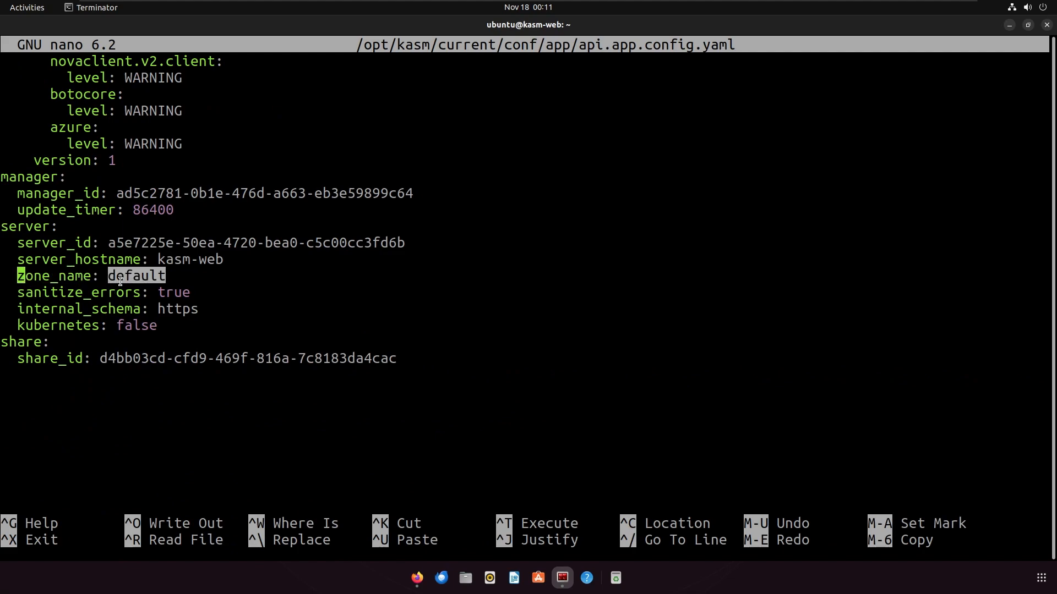
{"action": "key", "text": "End"}
{"action": "key", "text": "Right"}
{"action": "key", "text": "Left"}
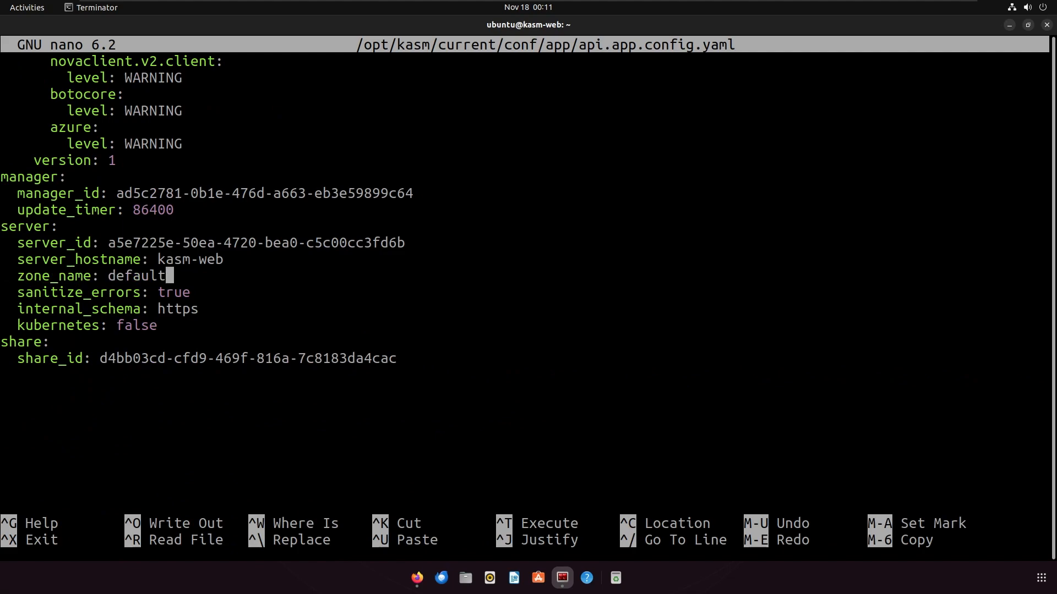
{"action": "key", "text": "BackSpace"}
{"action": "key", "text": "BackSpace"}
{"action": "key", "text": "BackSpace"}
{"action": "key", "text": "BackSpace"}
{"action": "key", "text": "BackSpace"}
{"action": "key", "text": "BackSpace"}
{"action": "key", "text": "BackSpace"}
{"action": "type", "text": "US"}
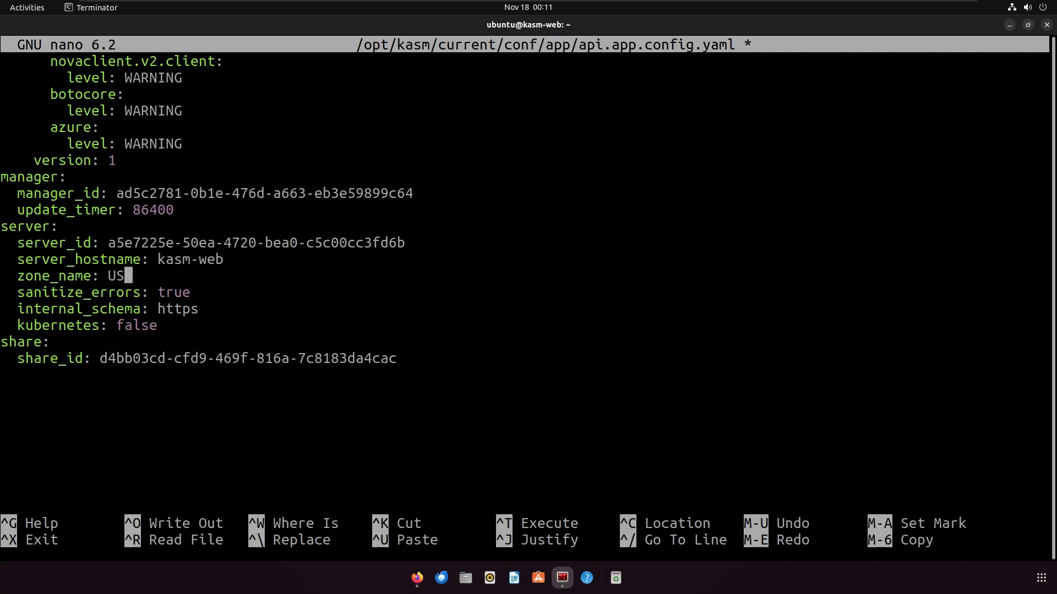
{"action": "type", "text": "-Ashburn"}
Save the config file under its existing name and start the Kasm services with sudo /opt/kasm/bin/start
{"action": "key", "text": "ctrl+x"}
{"action": "key", "text": "y"}
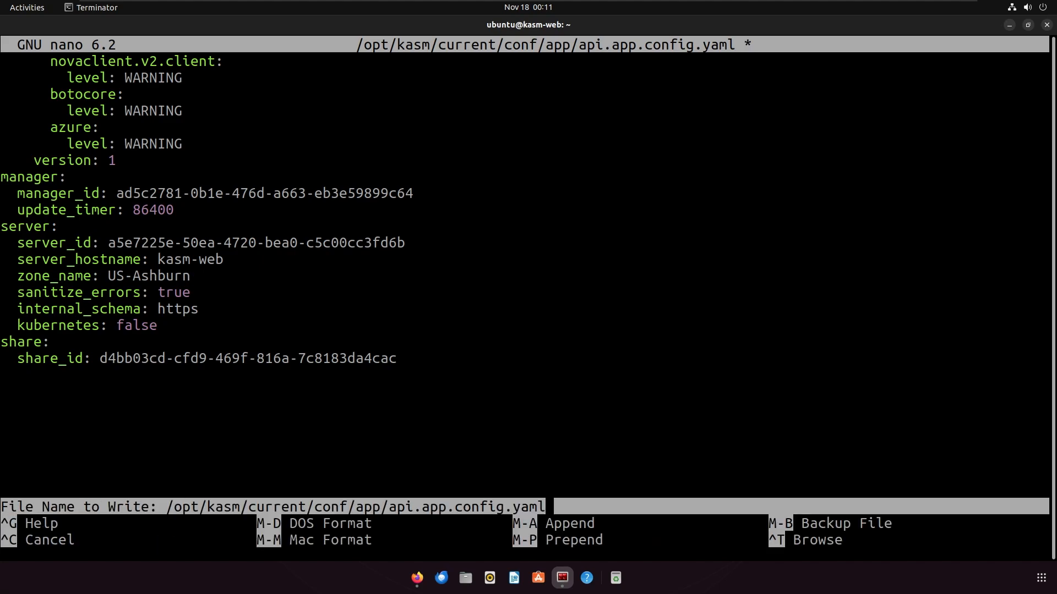
{"action": "key", "text": "Return"}
{"action": "type", "text": "sudo /opt/kasm/bin/start"}
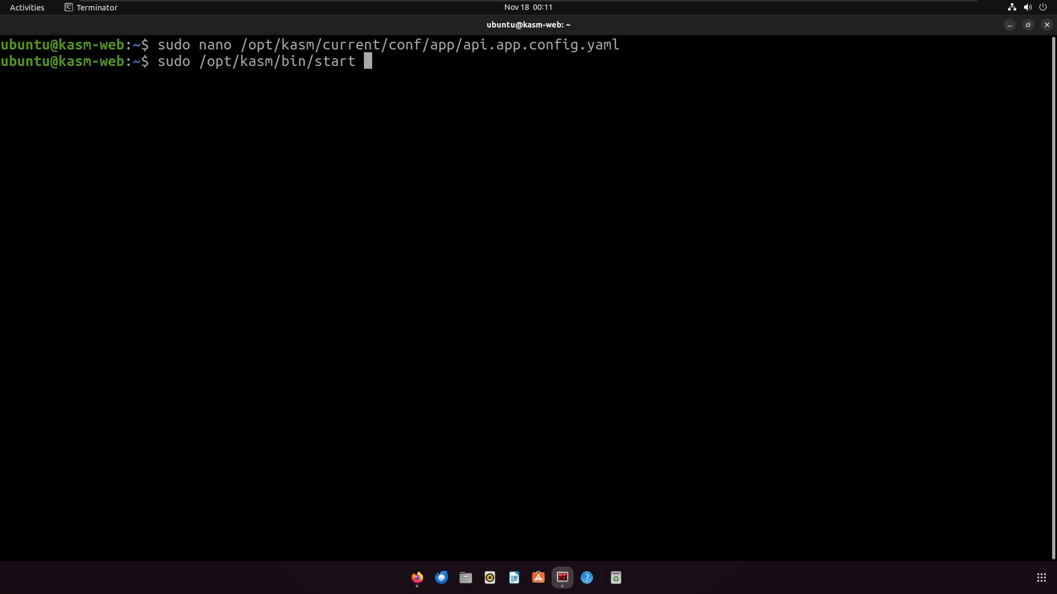
{"action": "key", "text": "Return"}
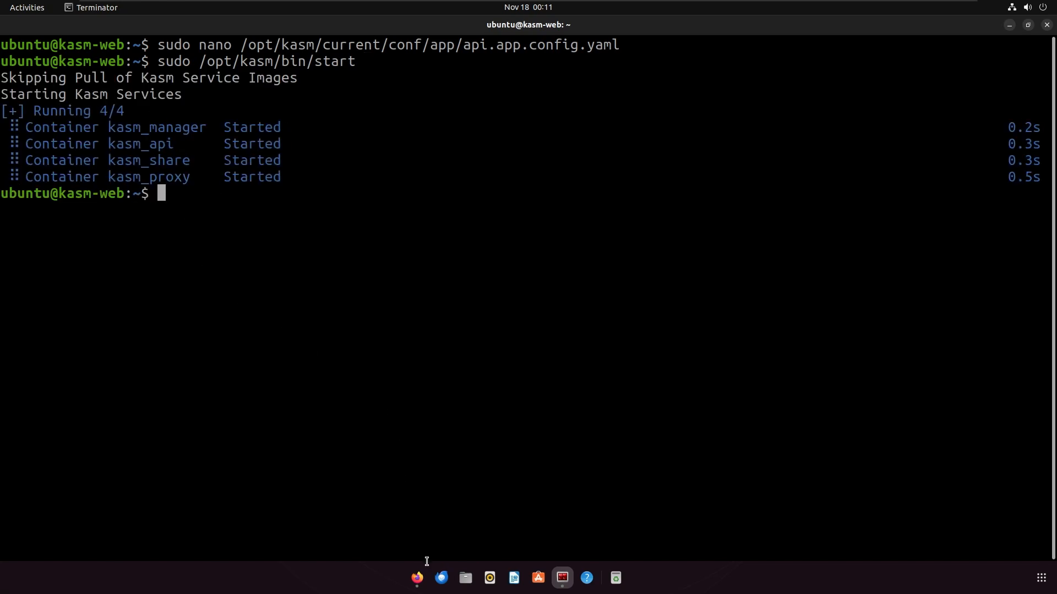
Switch to Firefox, log out of Kasm Workspaces and back in, and open the deployment zones list
{"action": "left_click", "coordinate": [417, 578]}
{"action": "key", "text": "F5"}
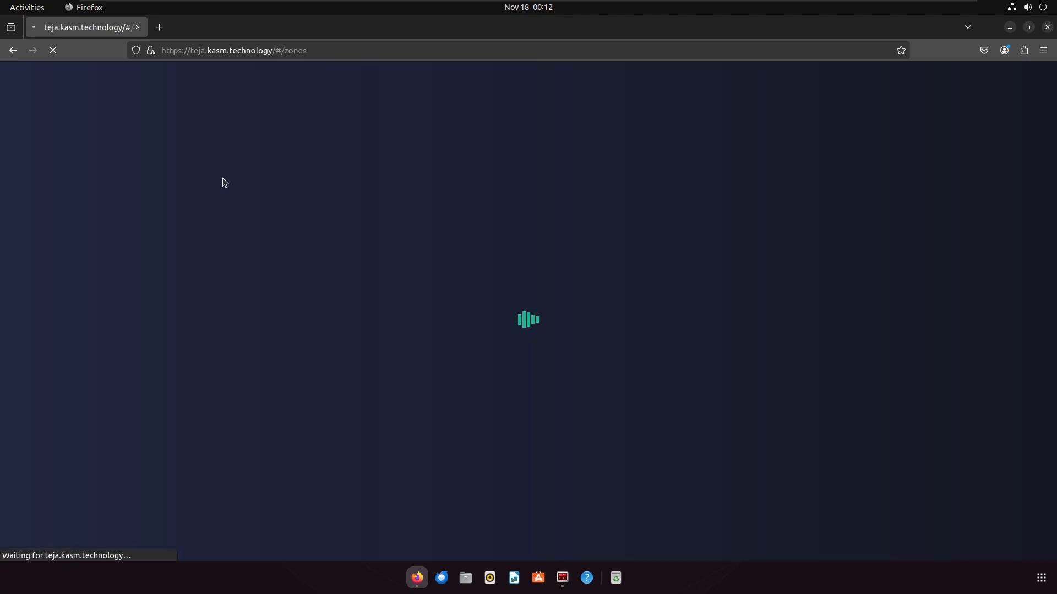
{"action": "left_click", "coordinate": [1030, 79]}
{"action": "left_click", "coordinate": [1020, 304]}
{"action": "left_click", "coordinate": [612, 363]}
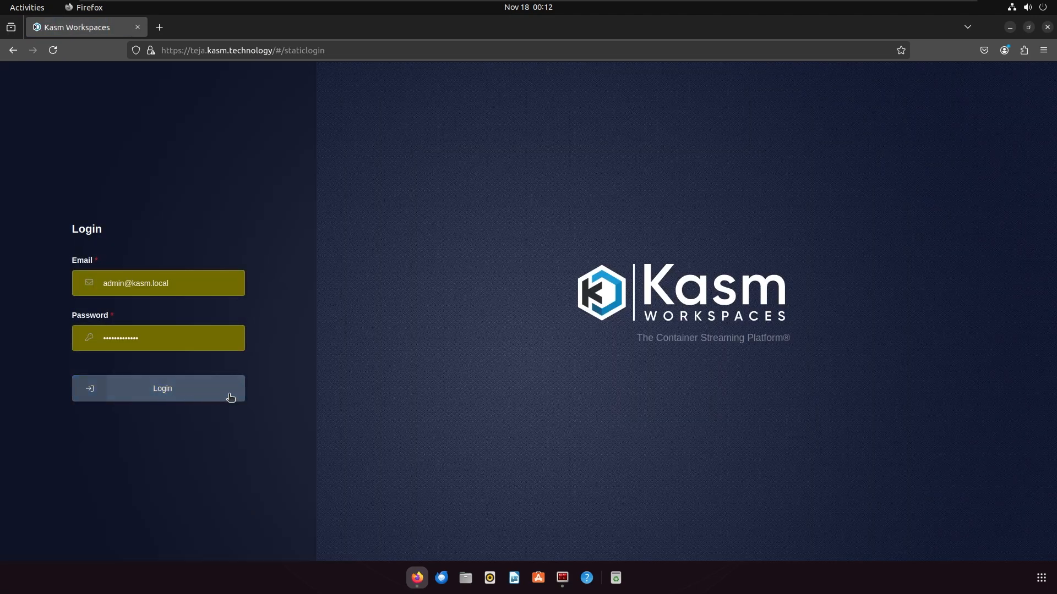
{"action": "left_click", "coordinate": [230, 397]}
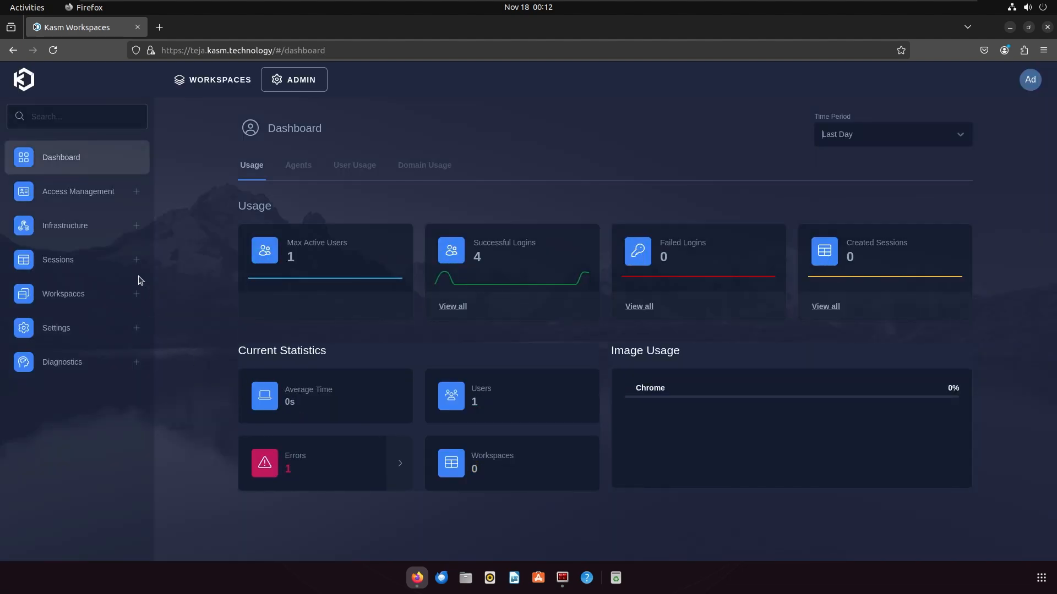
{"action": "left_click", "coordinate": [102, 226]}
{"action": "left_click", "coordinate": [60, 341]}
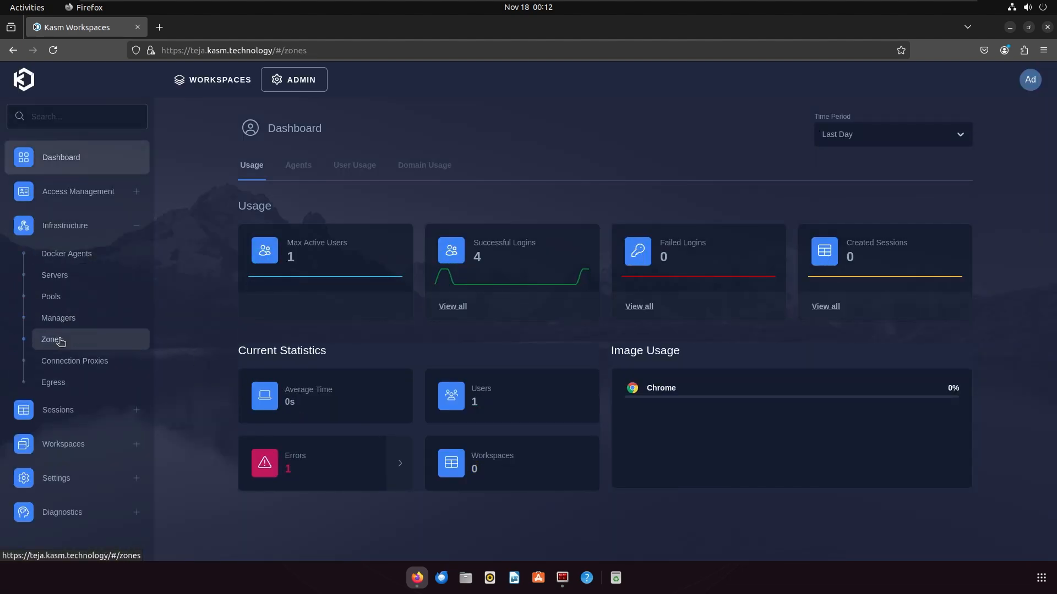
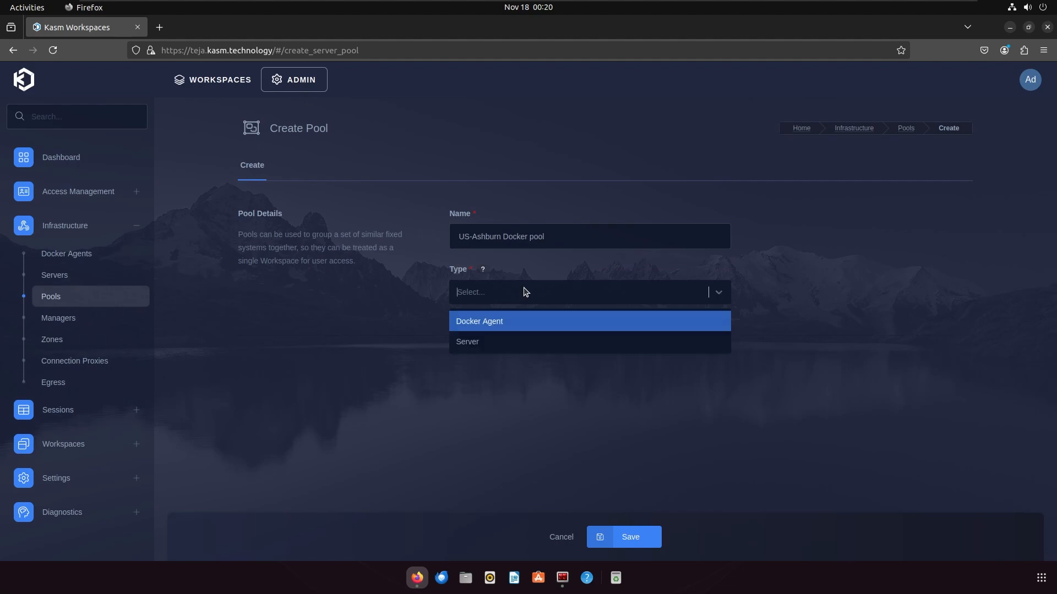
Set the type of the US-Ashburn Docker pool to Docker Agent and save the pool
{"action": "left_click", "coordinate": [481, 326]}
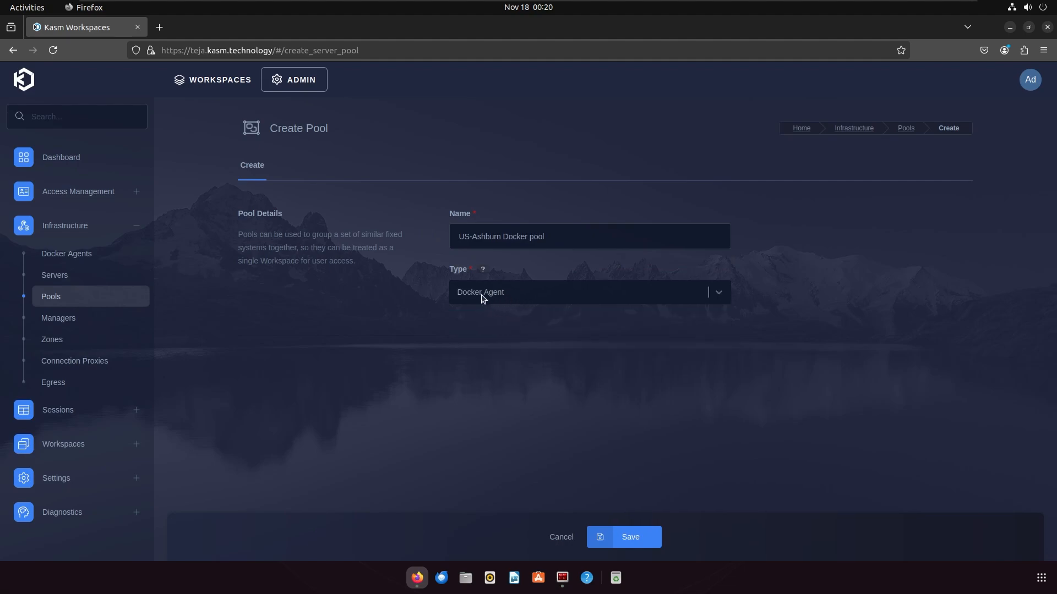
{"action": "left_click", "coordinate": [627, 536]}
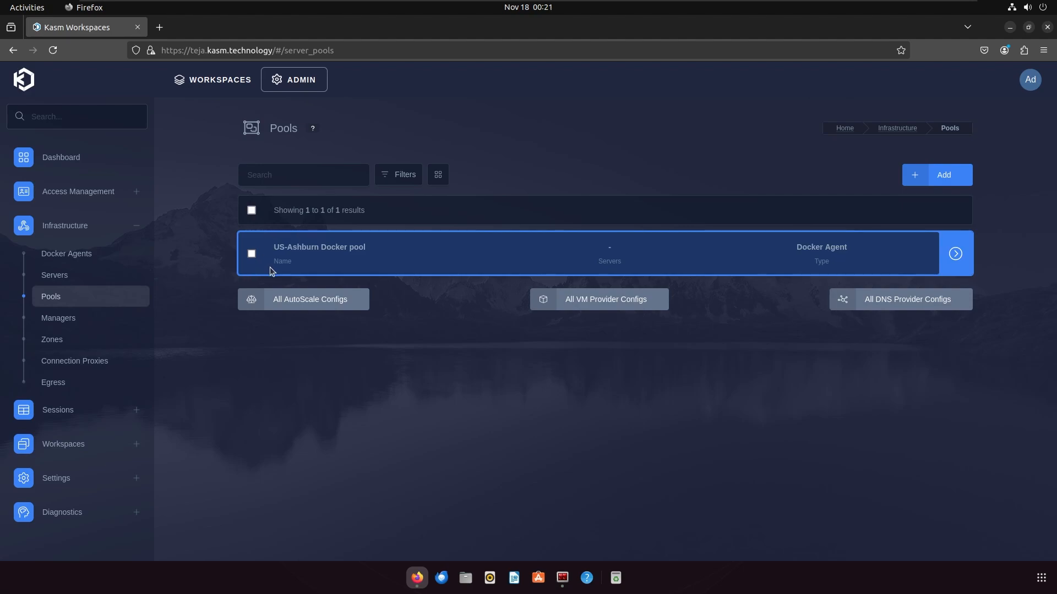
Start an AutoScale config named "OCI AutoScaling" with type Docker Agent and assign it to the US-Ashburn Docker pool
{"action": "left_click", "coordinate": [305, 305]}
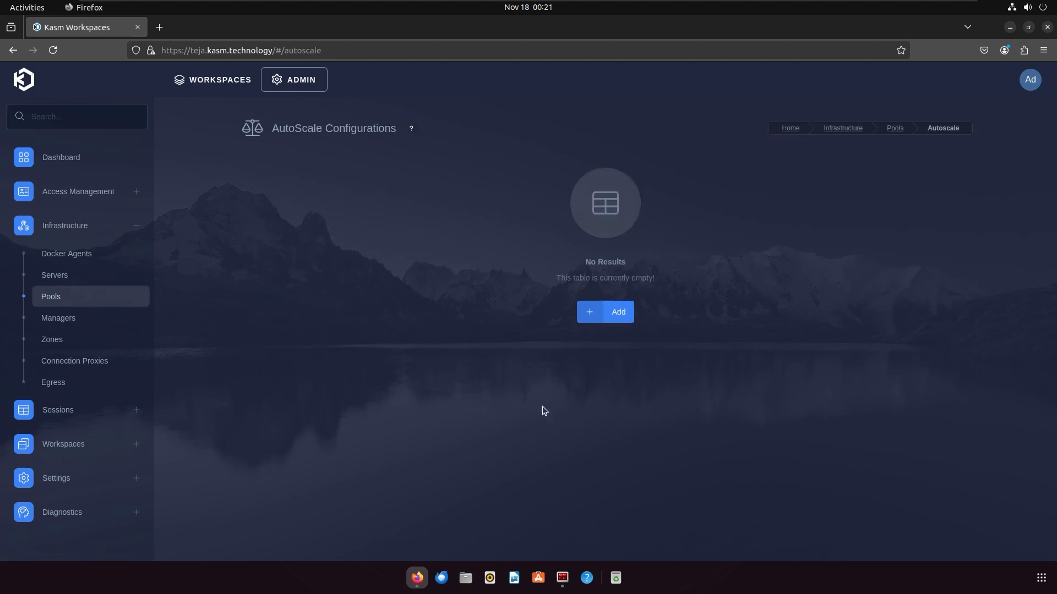
{"action": "left_click", "coordinate": [606, 311]}
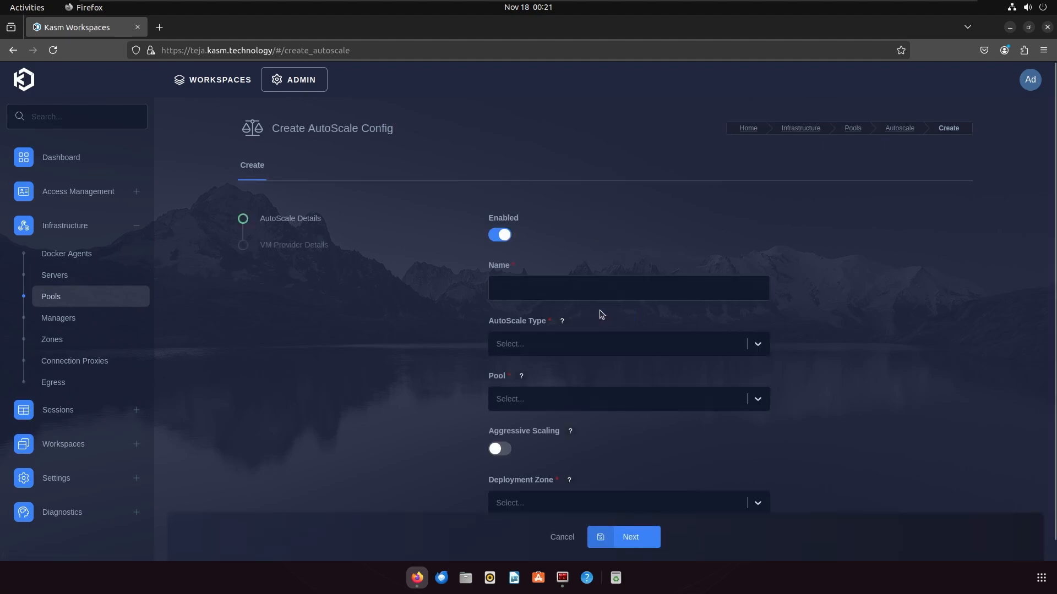
{"action": "left_click", "coordinate": [550, 290]}
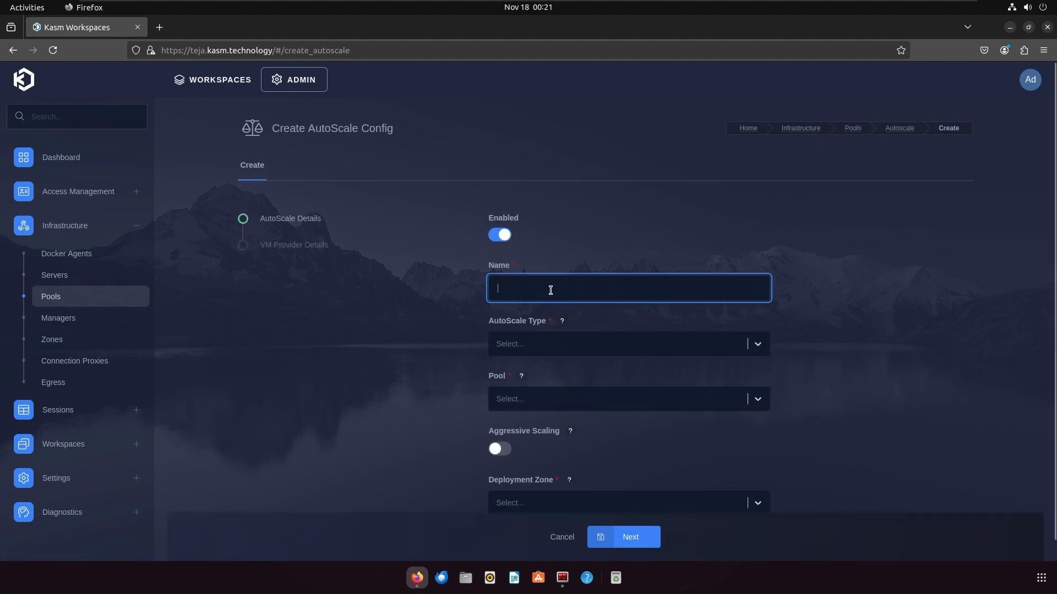
{"action": "type", "text": "OCI"}
{"action": "left_click", "coordinate": [559, 312]}
{"action": "left_click", "coordinate": [758, 347]}
{"action": "left_click", "coordinate": [513, 373]}
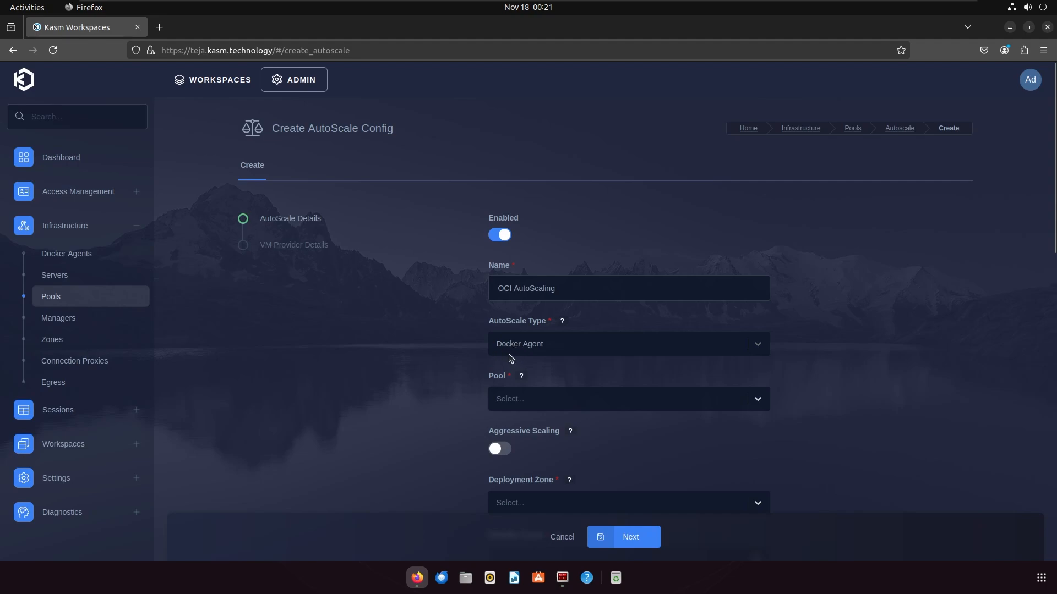
{"action": "left_click", "coordinate": [542, 402]}
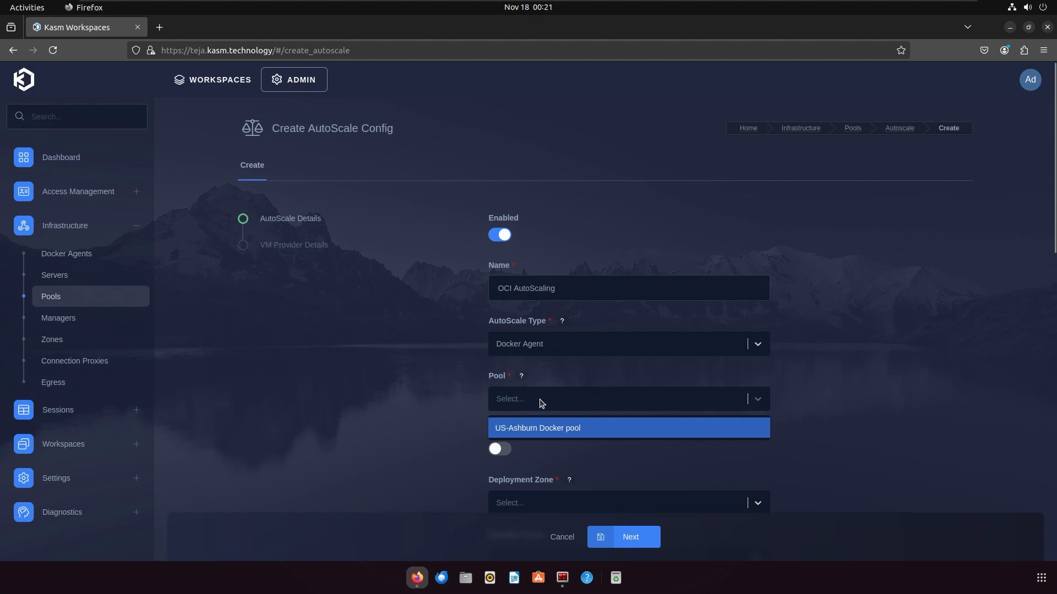
{"action": "left_click", "coordinate": [536, 435]}
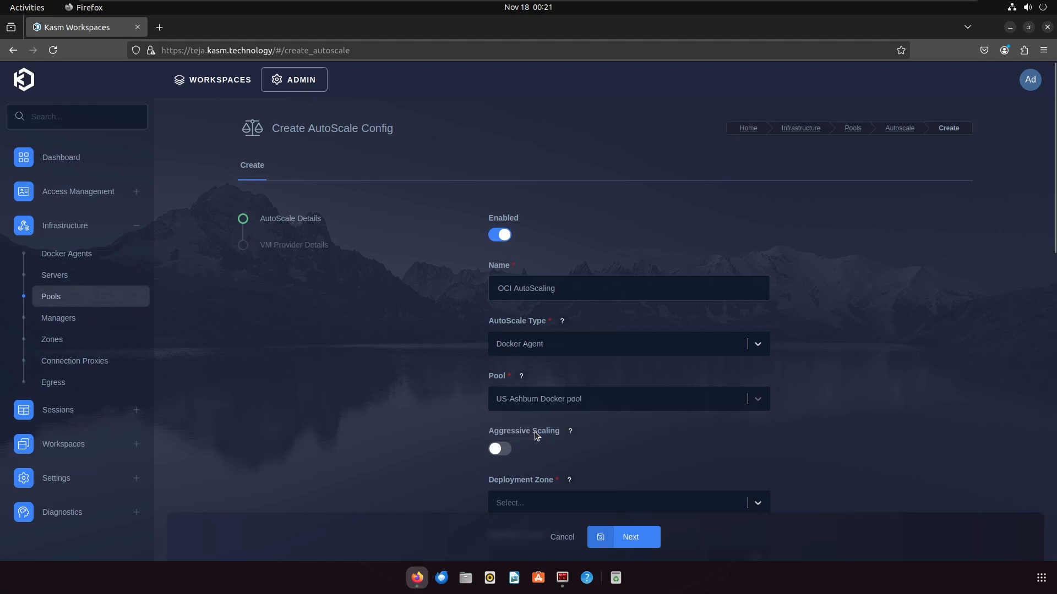
Read the Aggressive Scaling help text and set the AutoScale config's deployment zone to US-Ashburn
{"action": "scroll", "coordinate": [480, 365], "scroll_direction": "down", "scroll_amount": 2}
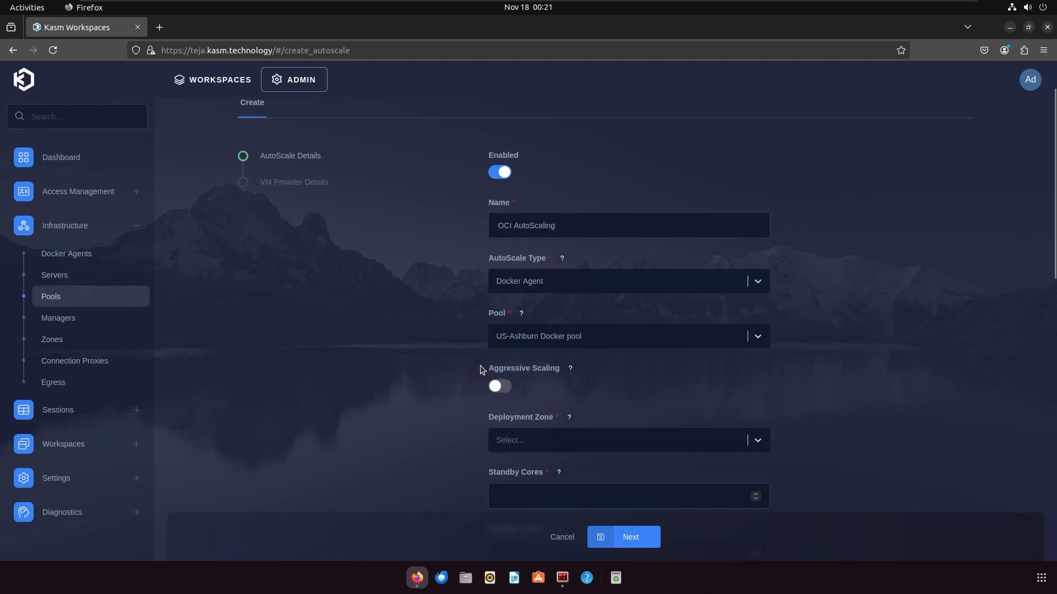
{"action": "left_click", "coordinate": [570, 369]}
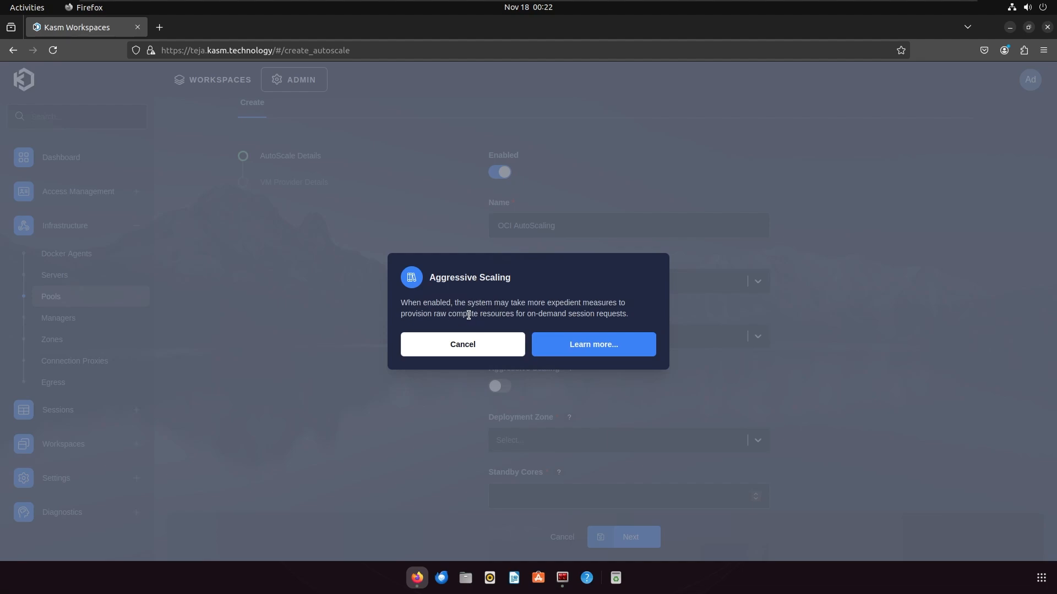
{"action": "left_click", "coordinate": [496, 388]}
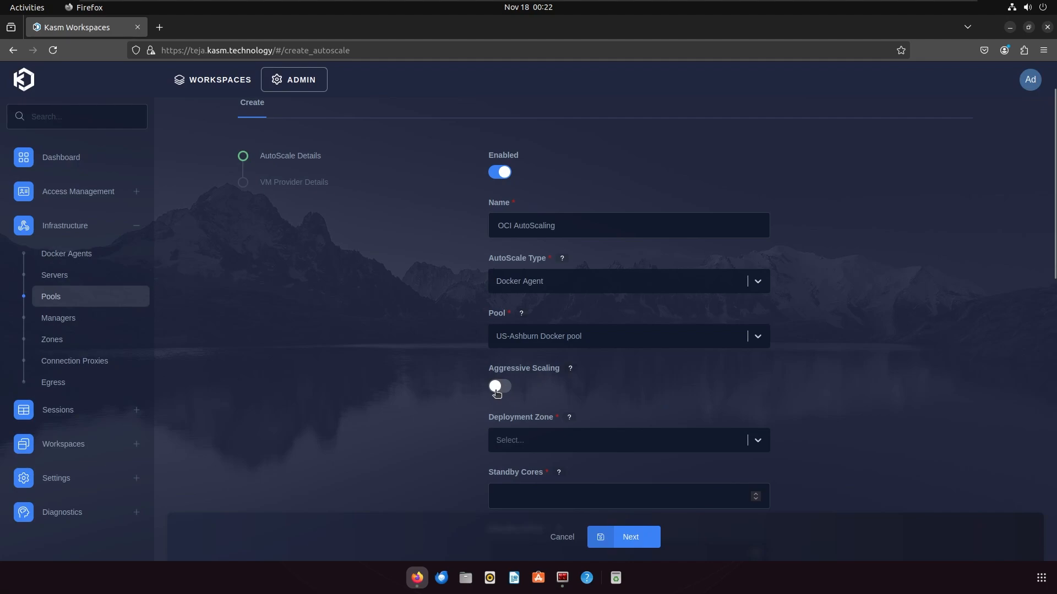
{"action": "scroll", "coordinate": [508, 386], "scroll_direction": "down", "scroll_amount": 2}
{"action": "left_click", "coordinate": [556, 378]}
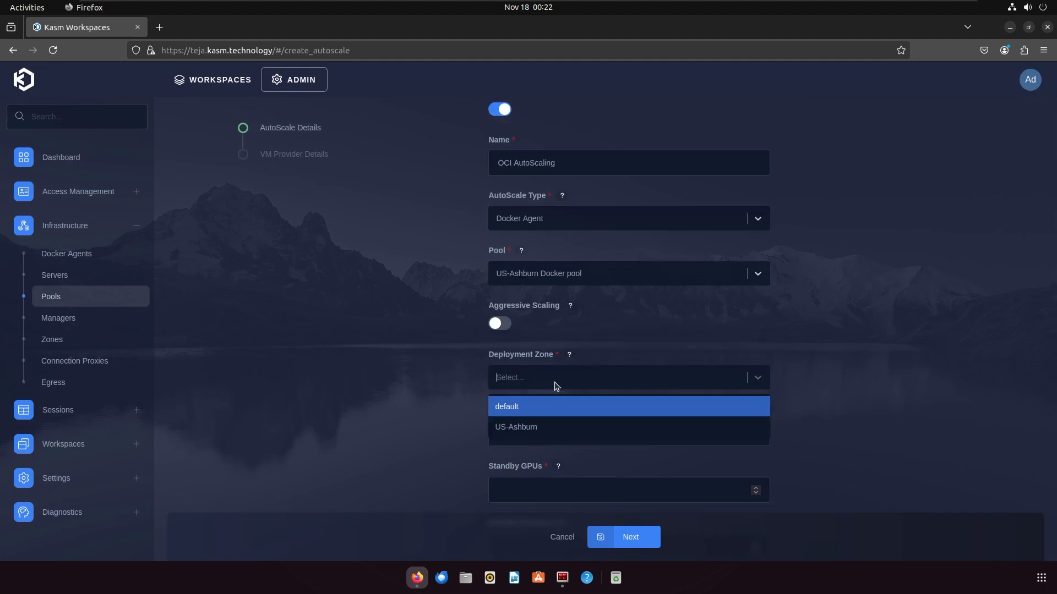
{"action": "left_click", "coordinate": [533, 435]}
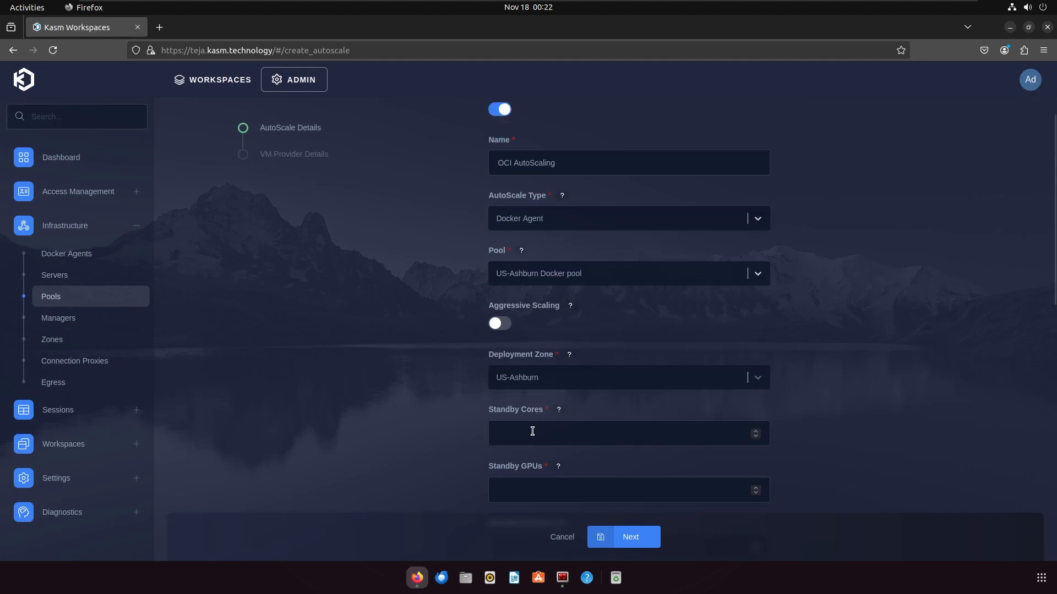
Set the AutoScale config's standby cores to 6
{"action": "scroll", "coordinate": [530, 428], "scroll_direction": "down", "scroll_amount": 4}
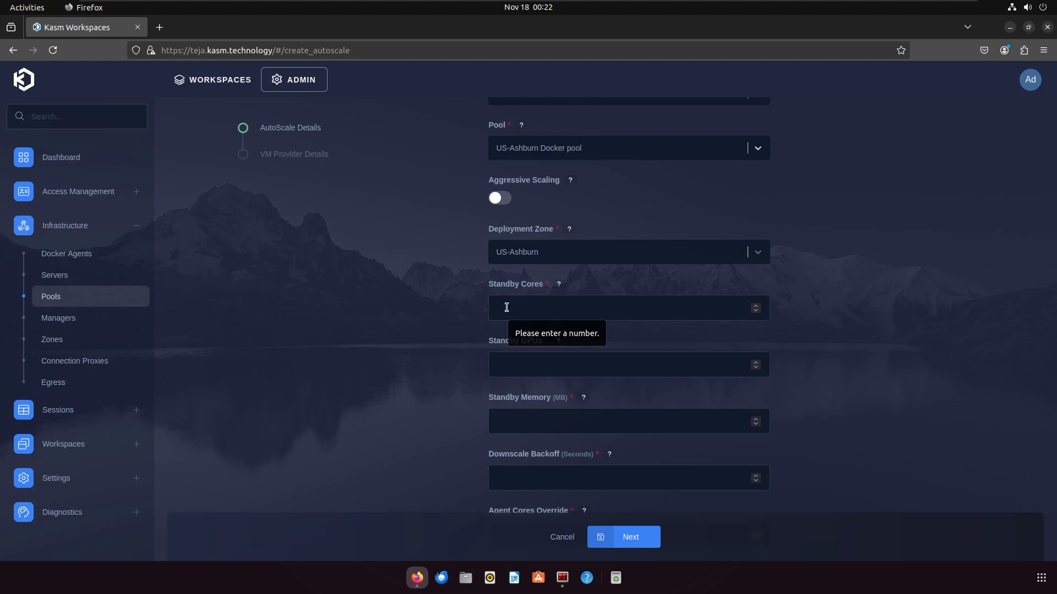
{"action": "left_click", "coordinate": [521, 315]}
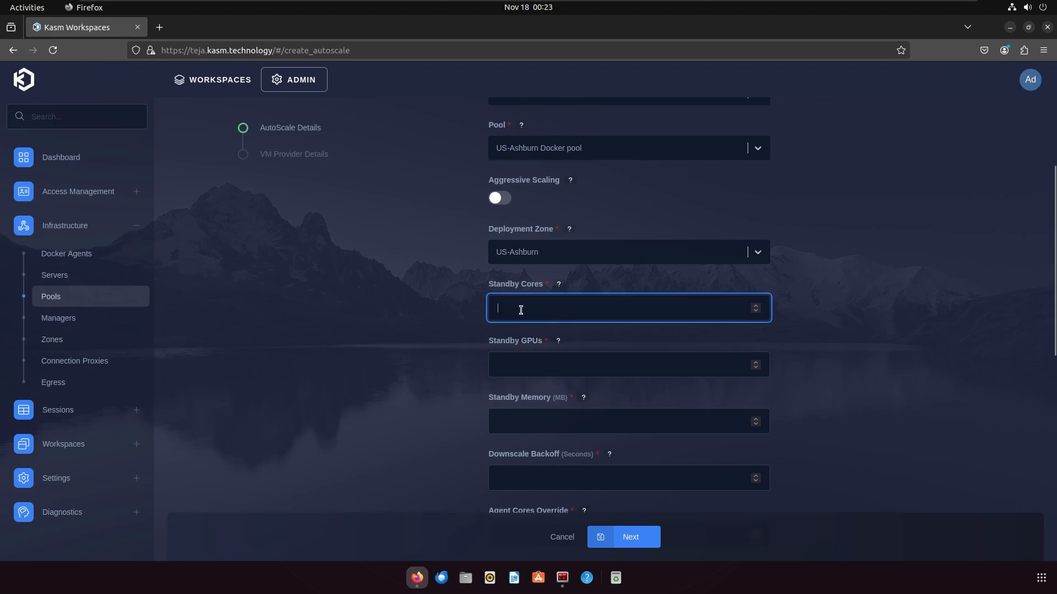
{"action": "type", "text": "6"}
{"action": "left_click", "coordinate": [496, 359]}
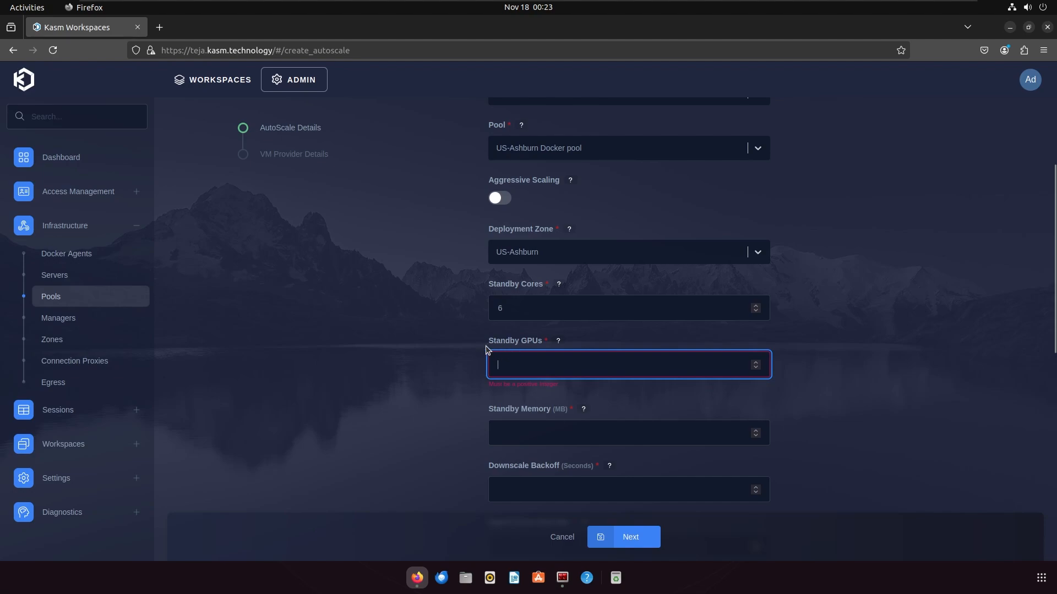
Set the AutoScale config's standby GPUs to 0 and its standby memory to 8000 MB
{"action": "type", "text": "0"}
{"action": "left_click", "coordinate": [506, 419]}
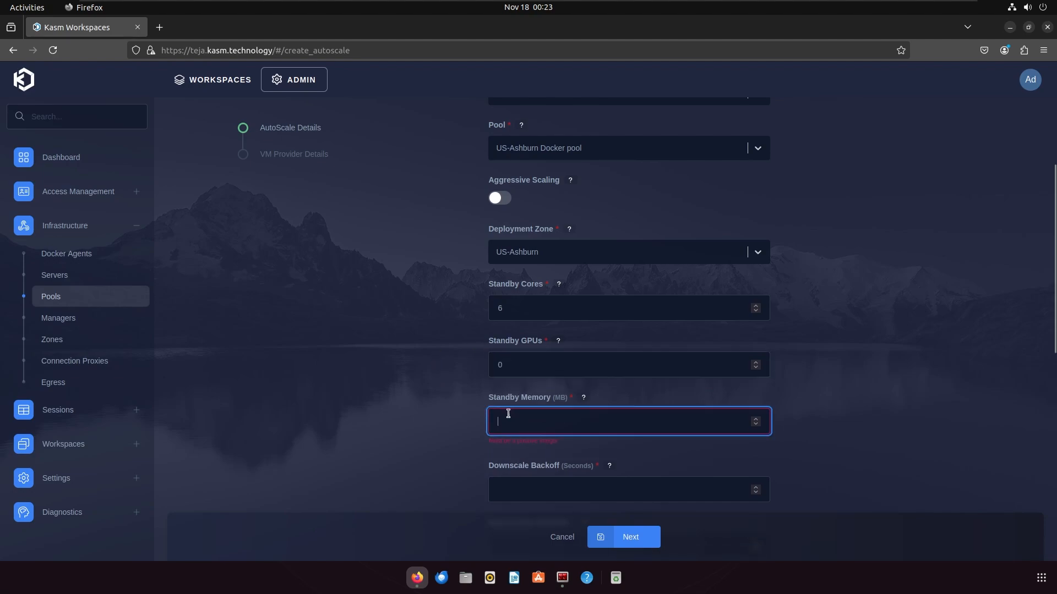
{"action": "type", "text": "8000"}
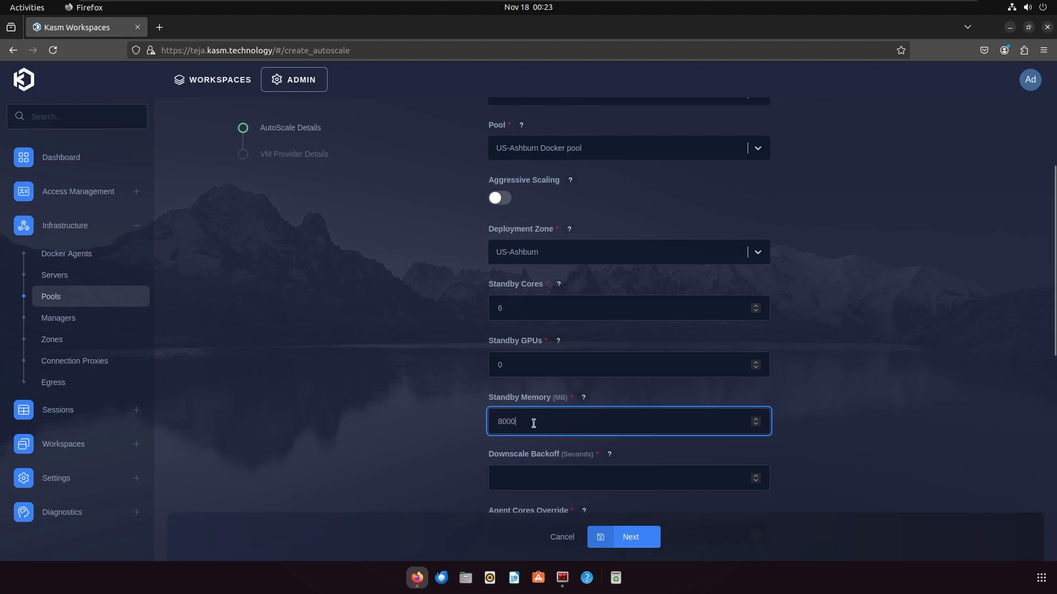
{"action": "left_click_drag", "start_coordinate": [533, 423], "coordinate": [499, 421]}
{"action": "left_click", "coordinate": [516, 425]}
{"action": "left_click_drag", "start_coordinate": [539, 424], "coordinate": [476, 417]}
Set the downscale backoff of the AutoScale config to 3600 seconds
{"action": "scroll", "coordinate": [492, 402], "scroll_direction": "down", "scroll_amount": 1}
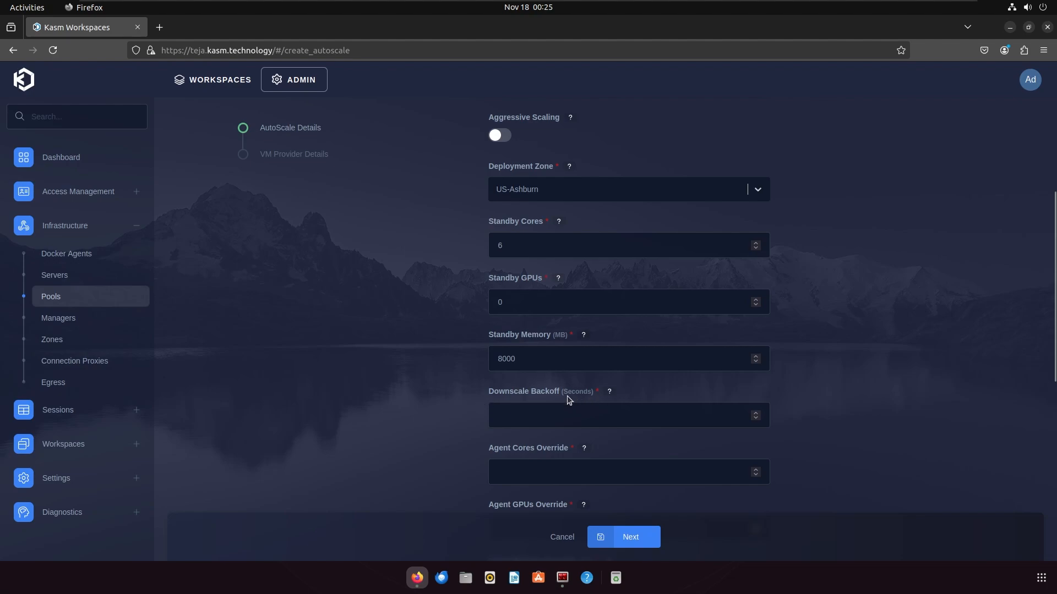
{"action": "left_click", "coordinate": [548, 413]}
{"action": "type", "text": "36"}
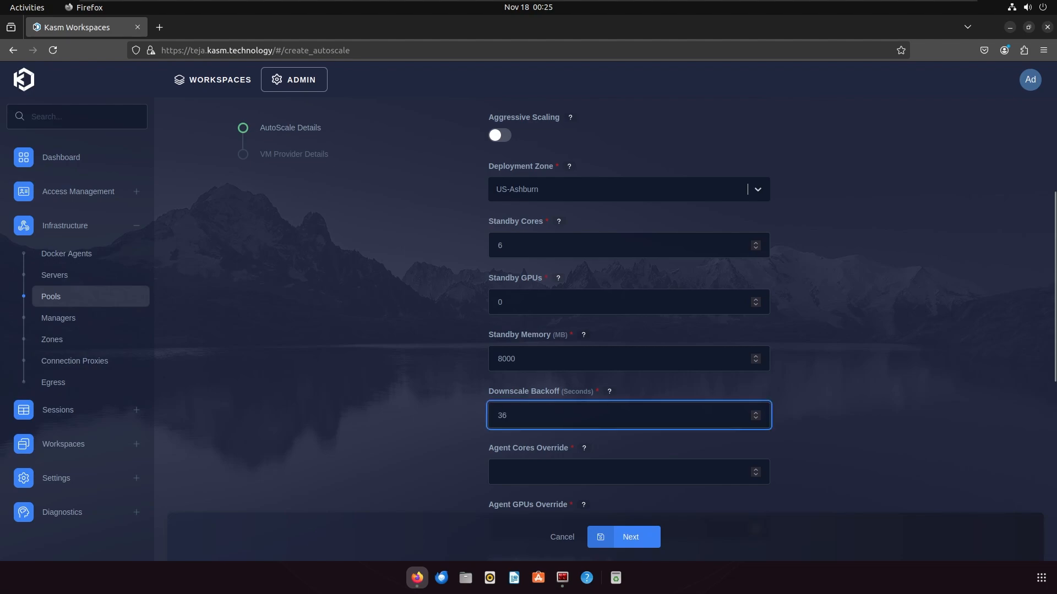
{"action": "type", "text": "00"}
{"action": "left_click_drag", "start_coordinate": [534, 417], "coordinate": [490, 417]}
{"action": "left_click", "coordinate": [444, 401]}
Set the Agent Cores Override to 6 and the Agent GPUs Override to 0
{"action": "scroll", "coordinate": [451, 263], "scroll_direction": "down", "scroll_amount": 3}
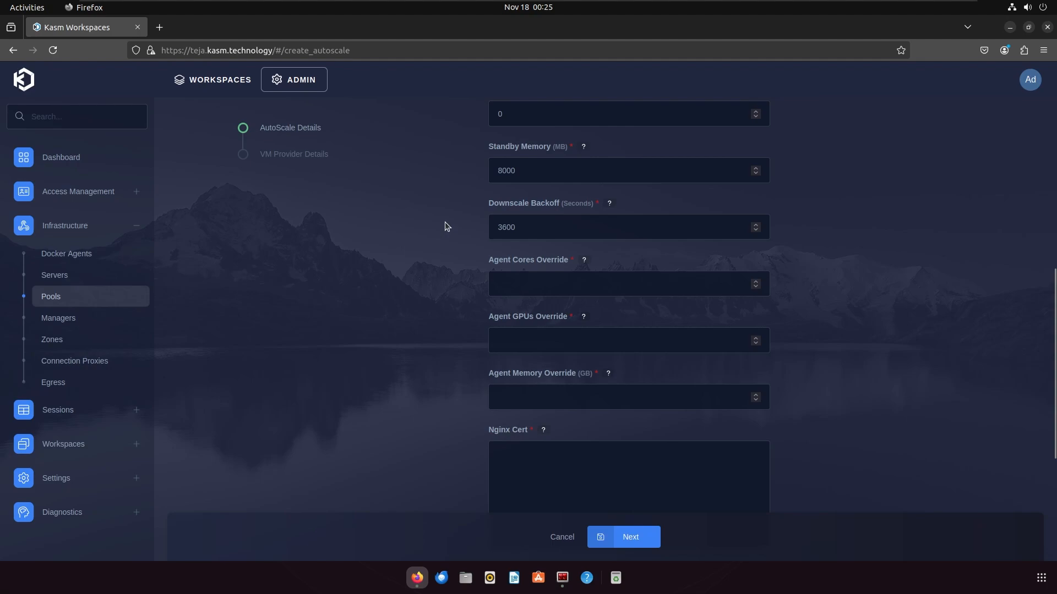
{"action": "left_click", "coordinate": [505, 283]}
{"action": "type", "text": "6"}
{"action": "left_click", "coordinate": [477, 321]}
{"action": "left_click", "coordinate": [527, 346]}
{"action": "type", "text": "0"}
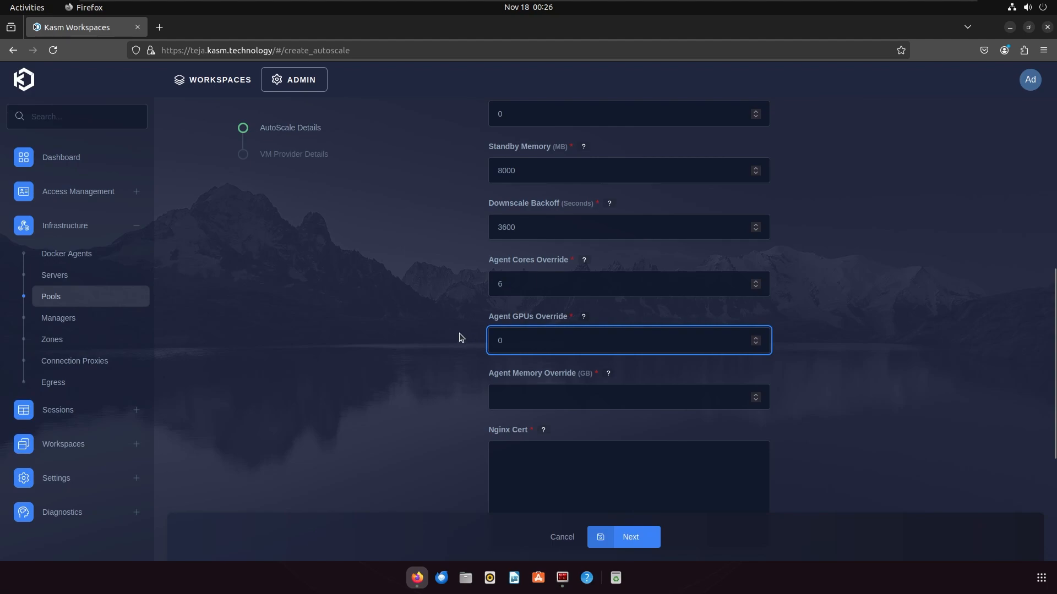
{"action": "left_click", "coordinate": [450, 344]}
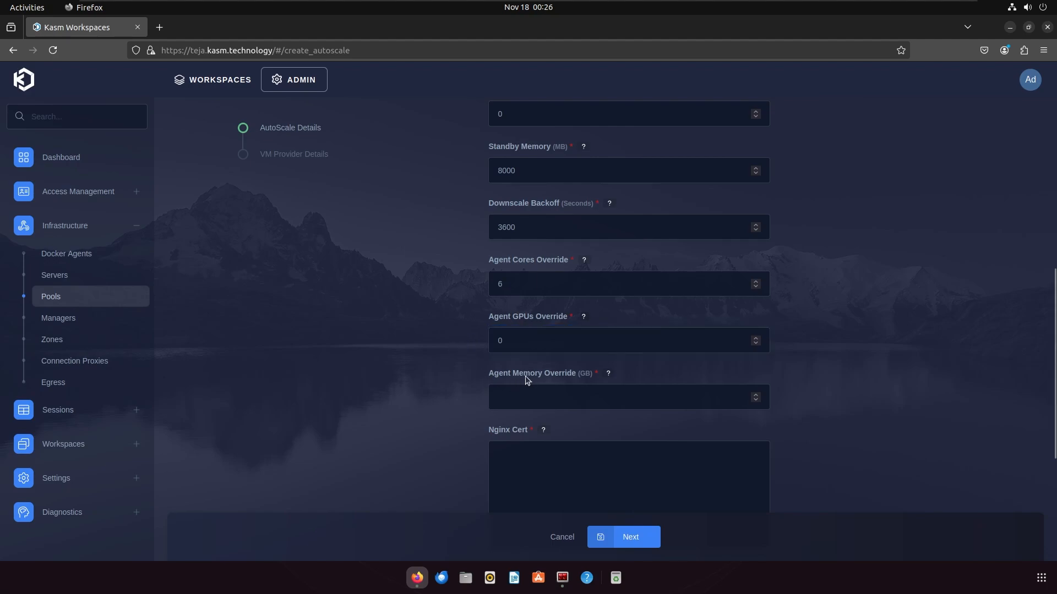
Set the Agent Memory Override to 8 GB and review the standby and override values
{"action": "left_click", "coordinate": [520, 394]}
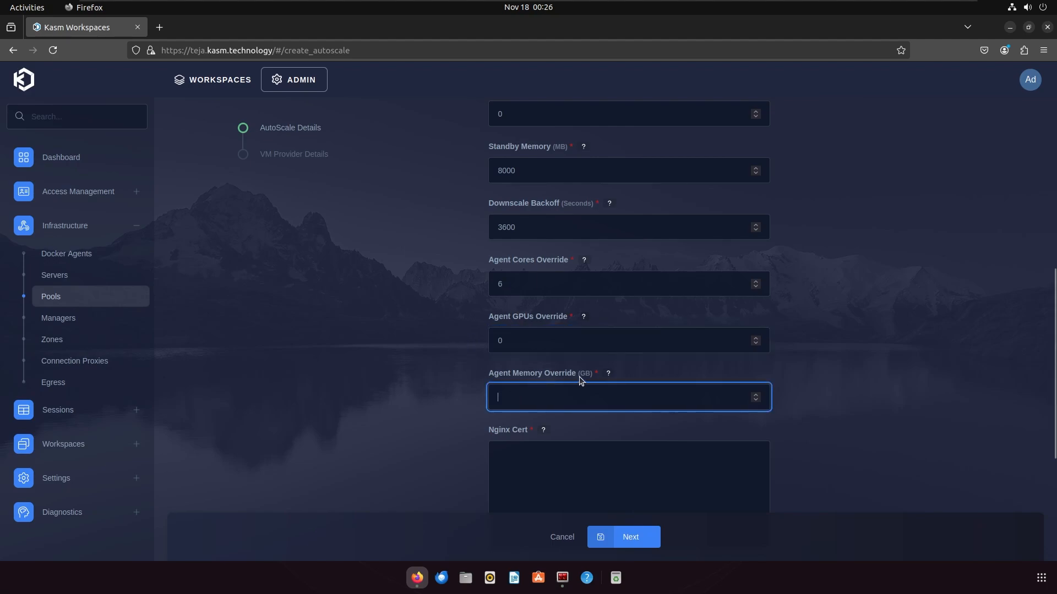
{"action": "type", "text": "8"}
{"action": "left_click", "coordinate": [453, 361]}
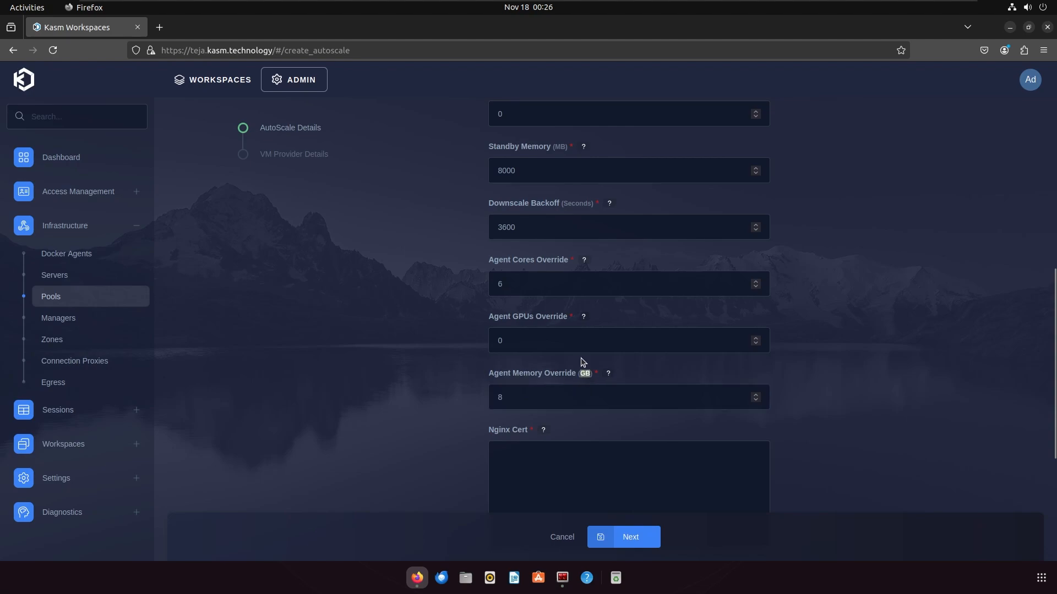
{"action": "scroll", "coordinate": [396, 279], "scroll_direction": "up", "scroll_amount": 2}
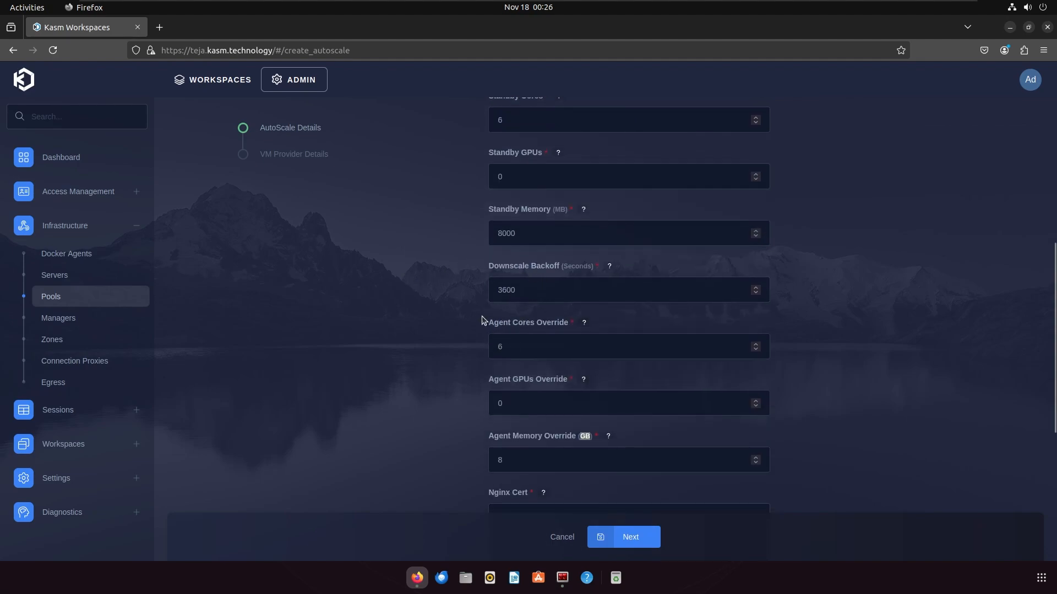
{"action": "scroll", "coordinate": [485, 324], "scroll_direction": "down", "scroll_amount": 4}
{"action": "left_click", "coordinate": [525, 335]}
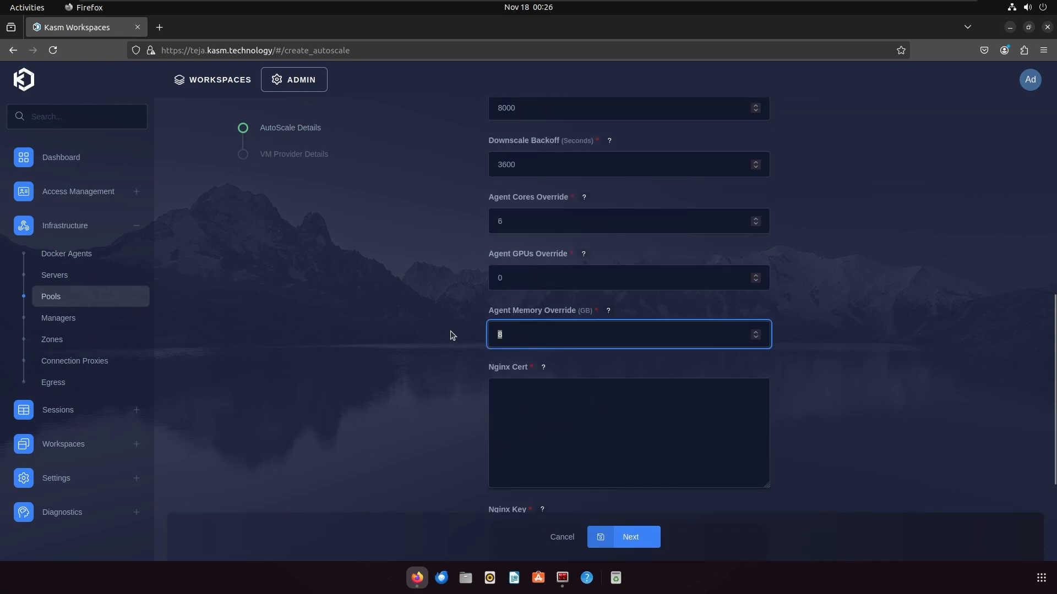
Go through the Nginx Cert and Nginx Key fields and proceed to the VM provider details
{"action": "key", "text": "Return"}
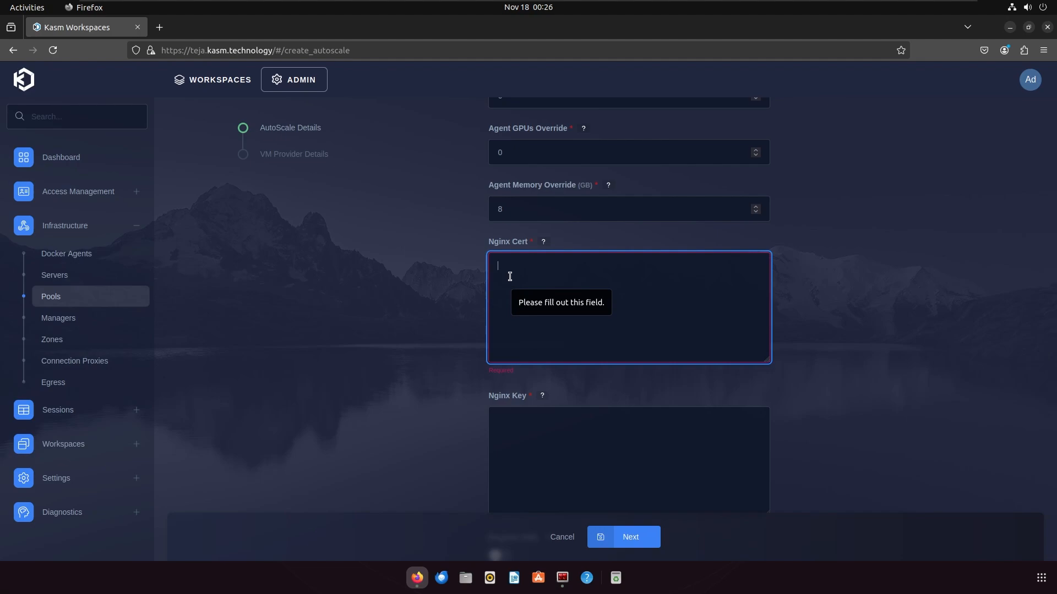
{"action": "left_click", "coordinate": [516, 433]}
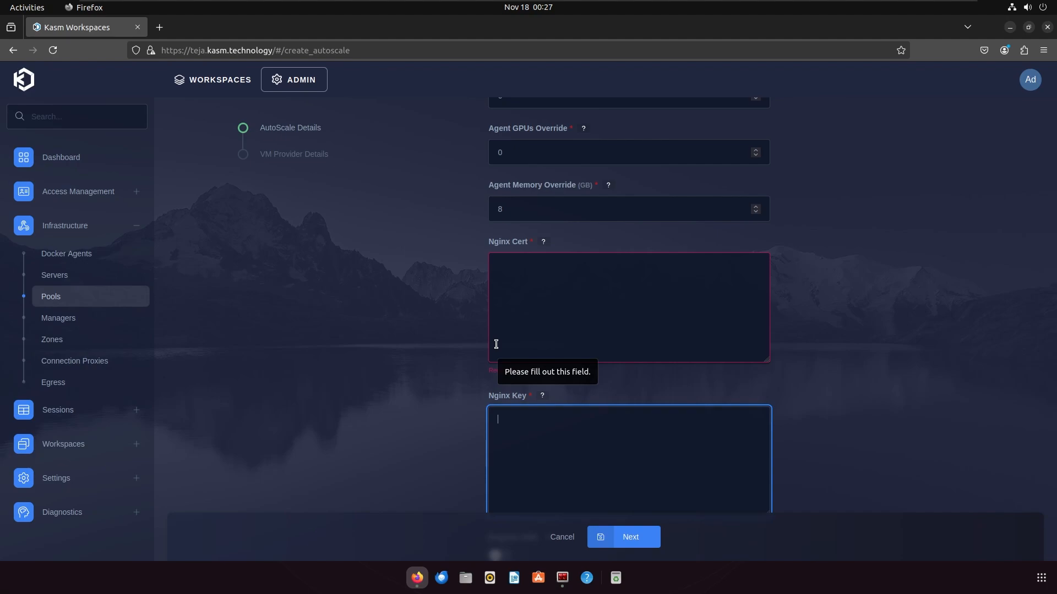
{"action": "scroll", "coordinate": [583, 361], "scroll_direction": "down", "scroll_amount": 2}
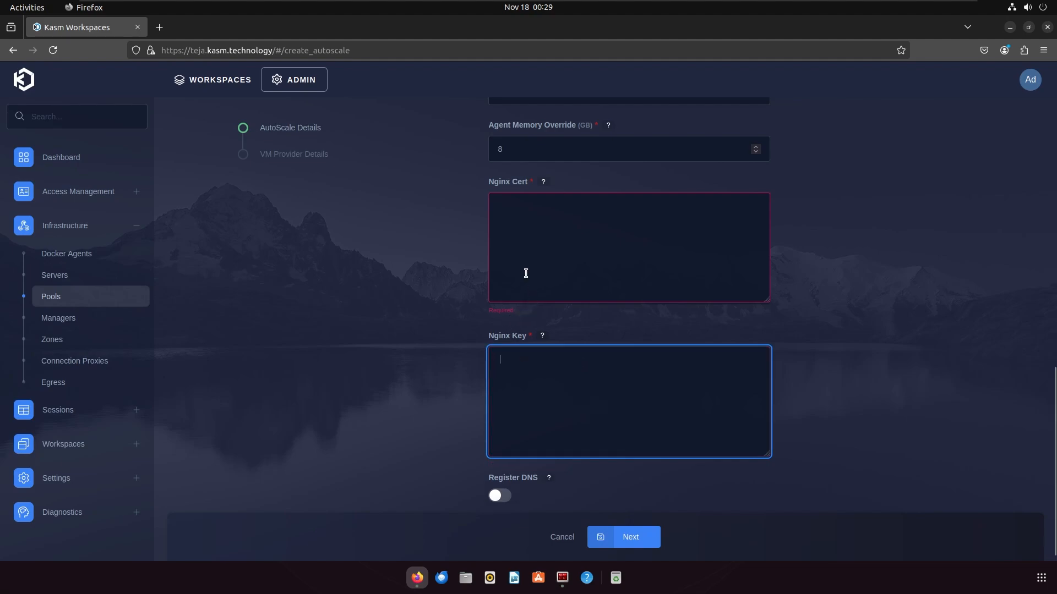
{"action": "left_click", "coordinate": [531, 224]}
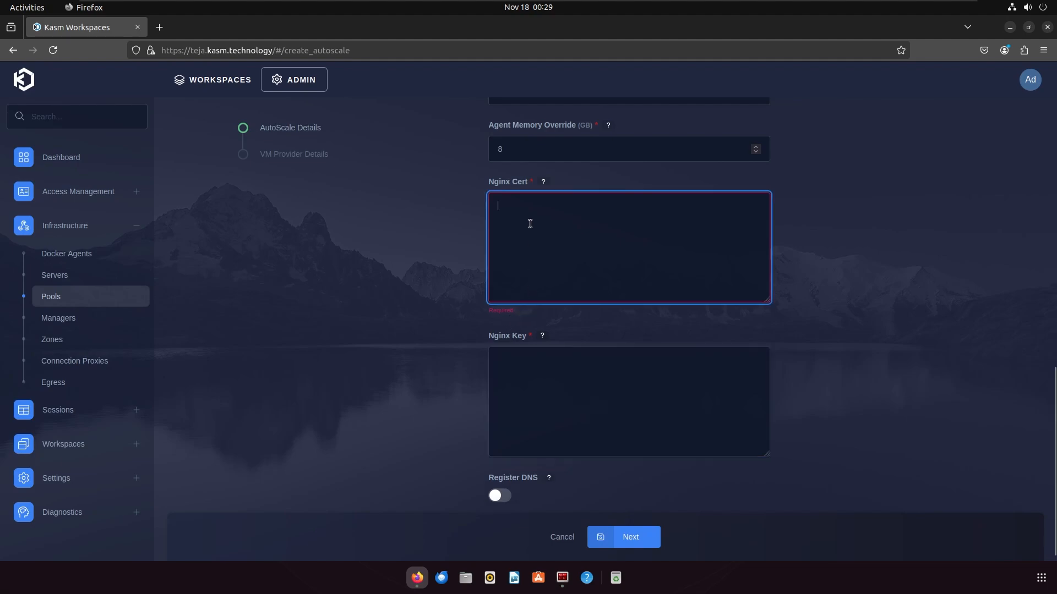
{"action": "left_click", "coordinate": [849, 308]}
{"action": "left_click", "coordinate": [645, 537]}
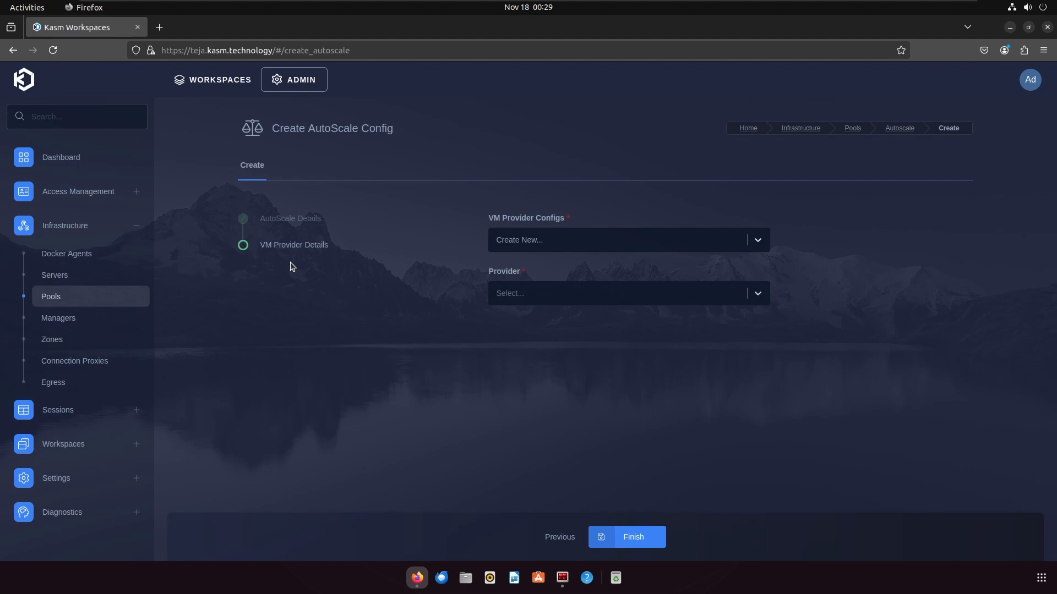
Start a new VM provider config with Oracle Cloud as the provider and name it "OCI Config"
{"action": "left_click", "coordinate": [762, 292]}
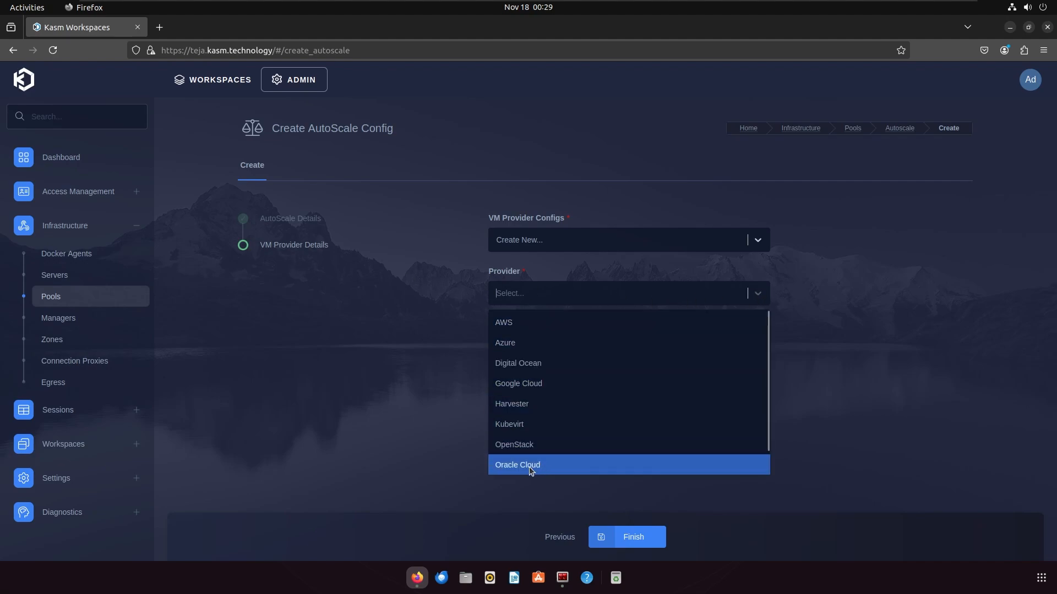
{"action": "left_click", "coordinate": [506, 468]}
{"action": "left_click", "coordinate": [553, 344]}
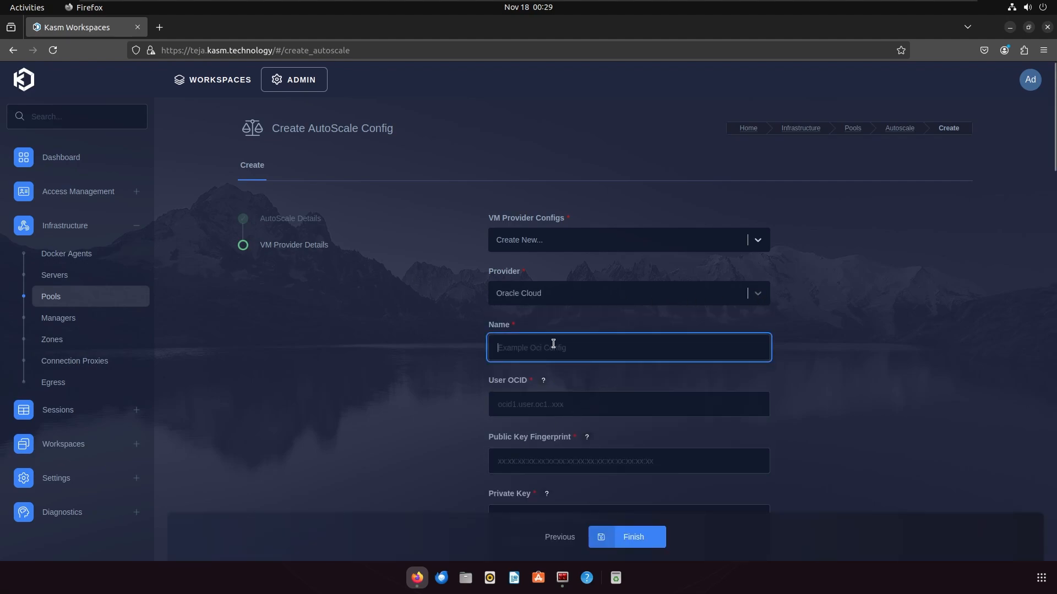
{"action": "type", "text": "OC"}
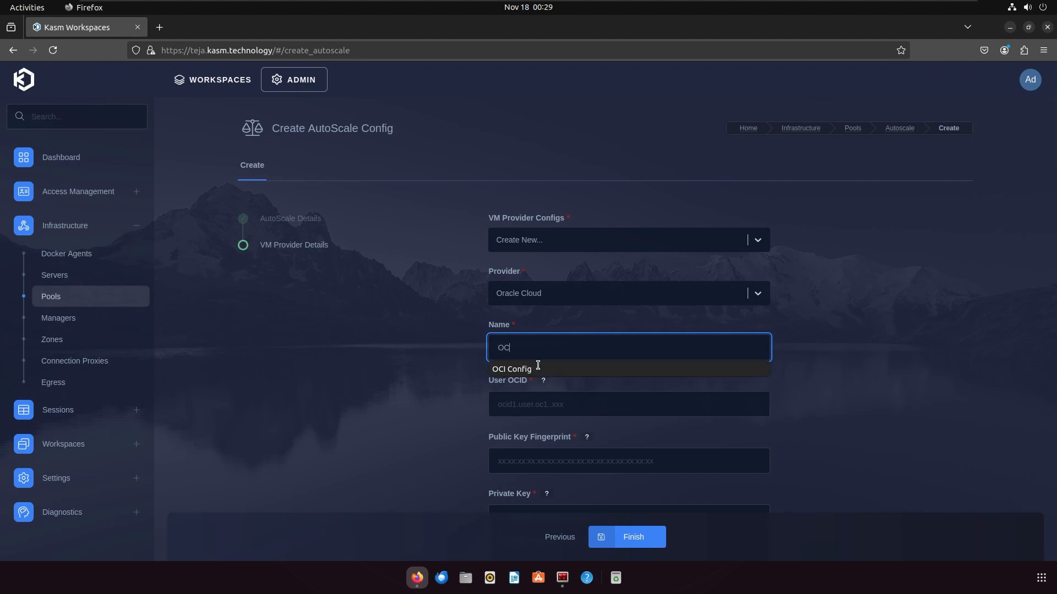
{"action": "left_click", "coordinate": [534, 376]}
Copy the user OCID from the Oracle Cloud profile page and enter it as the User OCID in the Kasm provider config
{"action": "scroll", "coordinate": [490, 323], "scroll_direction": "down", "scroll_amount": 1}
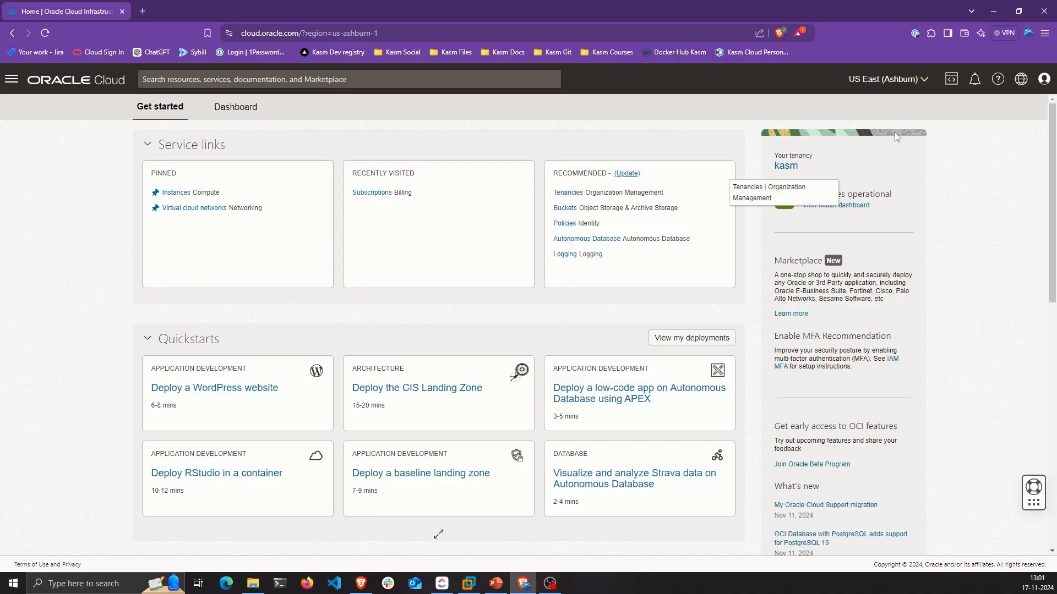
{"action": "left_click", "coordinate": [1043, 79]}
{"action": "left_click", "coordinate": [868, 173]}
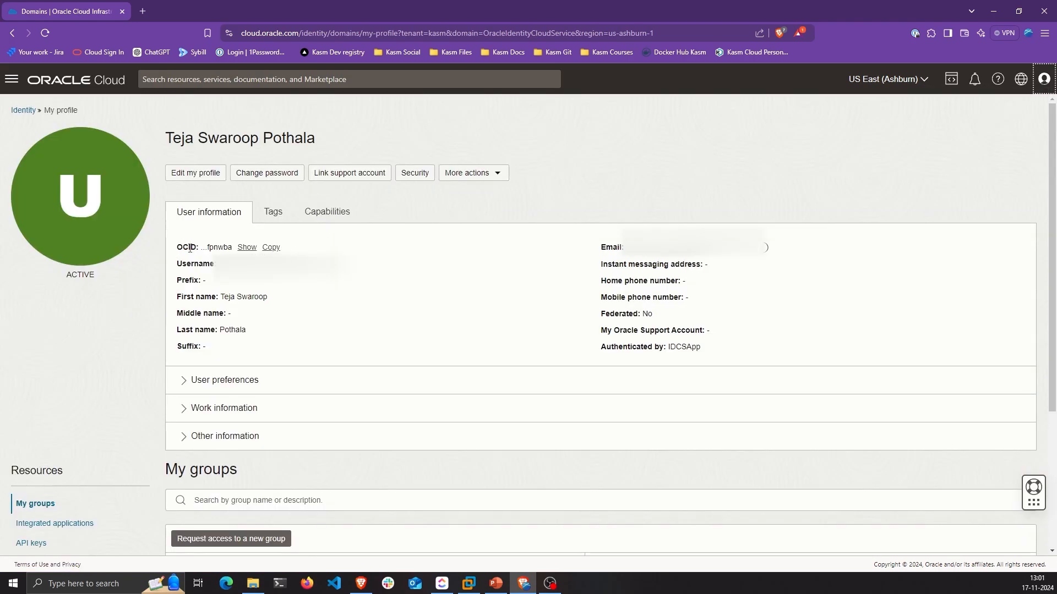
{"action": "left_click", "coordinate": [270, 248]}
{"action": "left_click", "coordinate": [473, 580]}
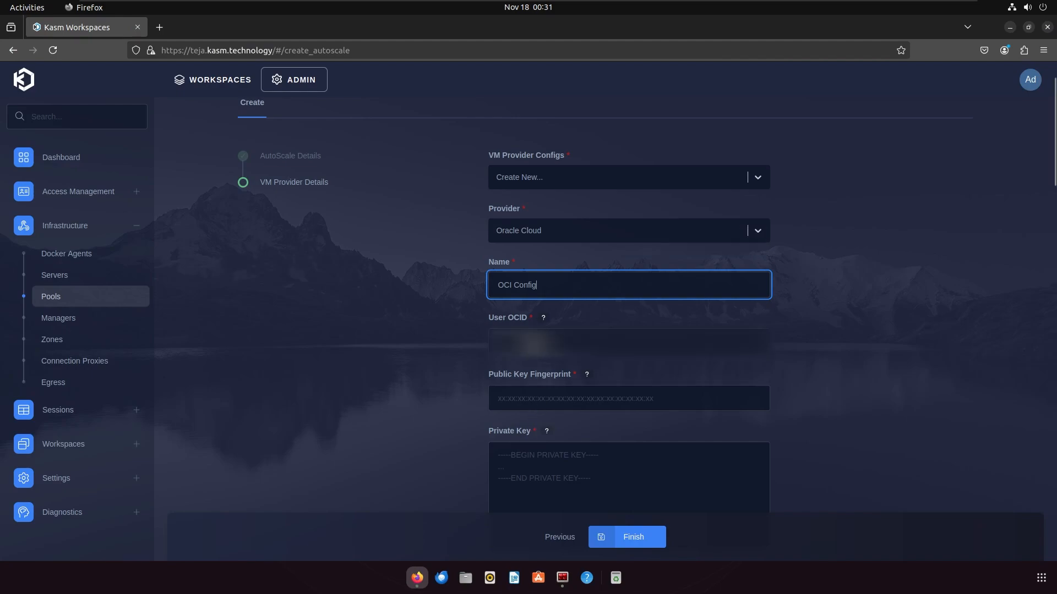
{"action": "left_click", "coordinate": [533, 344]}
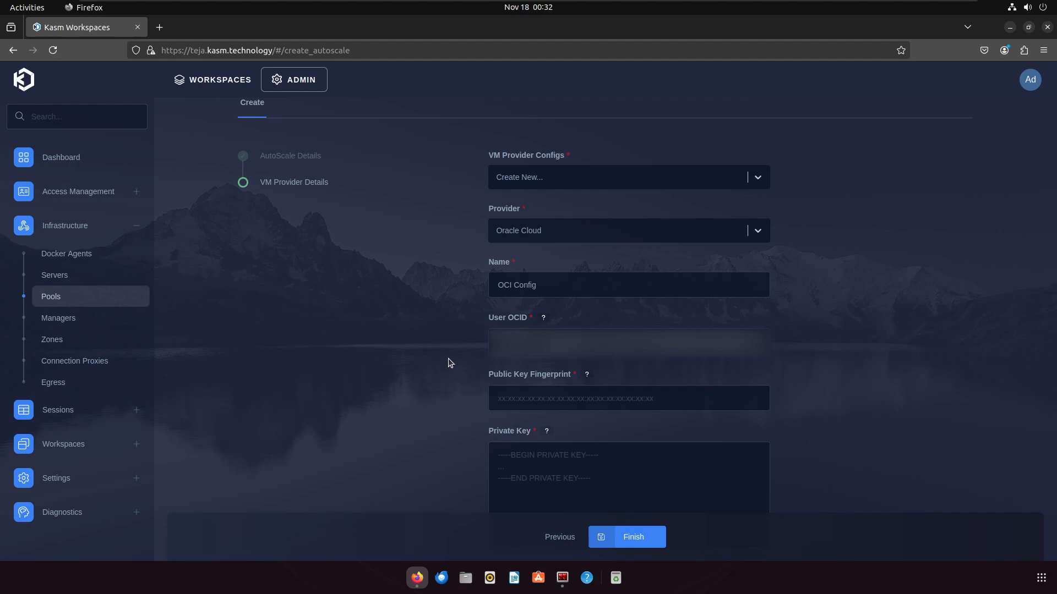
In the terminal, create the ~/.oci directory and generate a 2048-bit RSA private key with openssl as ~/.oci/oci_api_key.pem
{"action": "key", "text": "alt+Tab"}
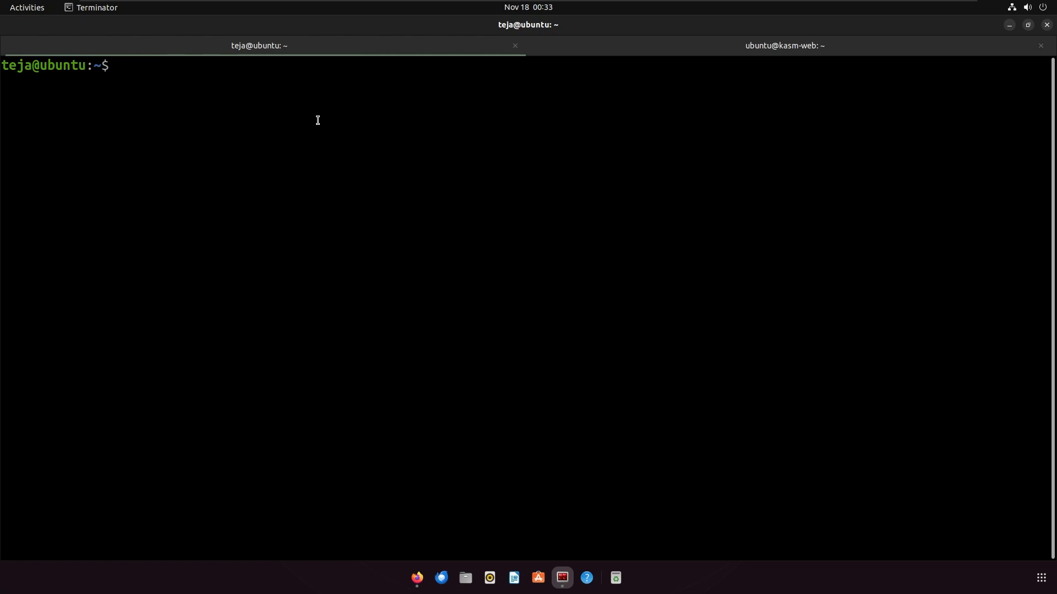
{"action": "type", "text": "mkdir ~/.oci"}
{"action": "key", "text": "Return"}
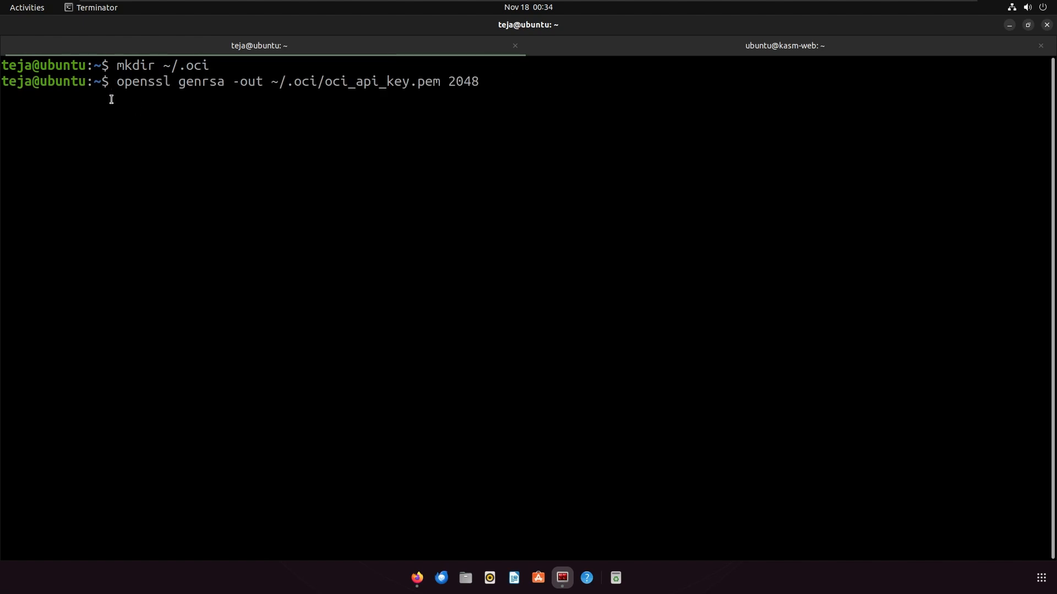
{"action": "left_click_drag", "start_coordinate": [115, 83], "coordinate": [475, 86]}
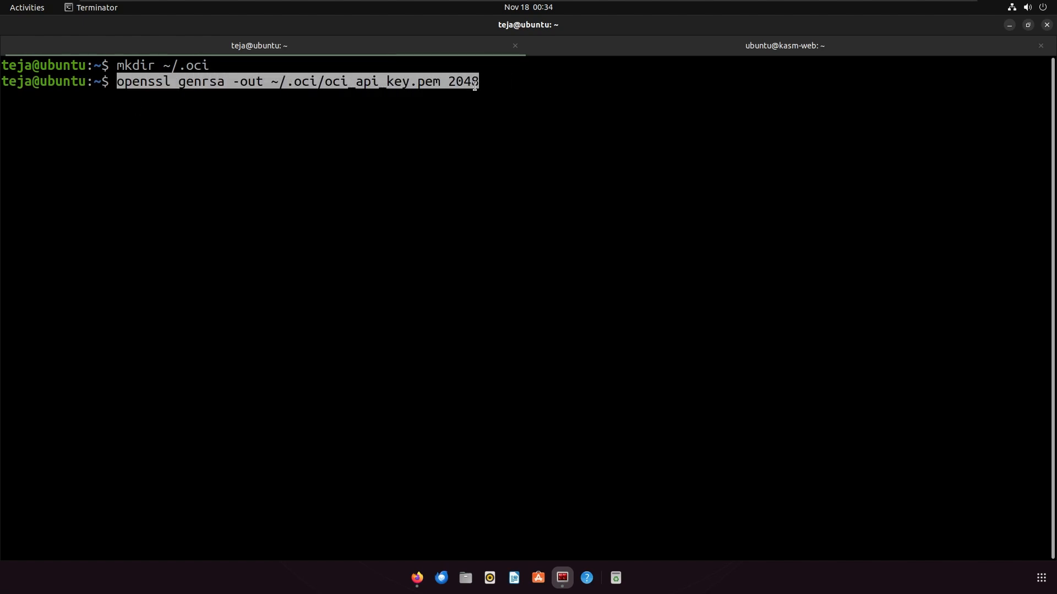
{"action": "left_click", "coordinate": [469, 90]}
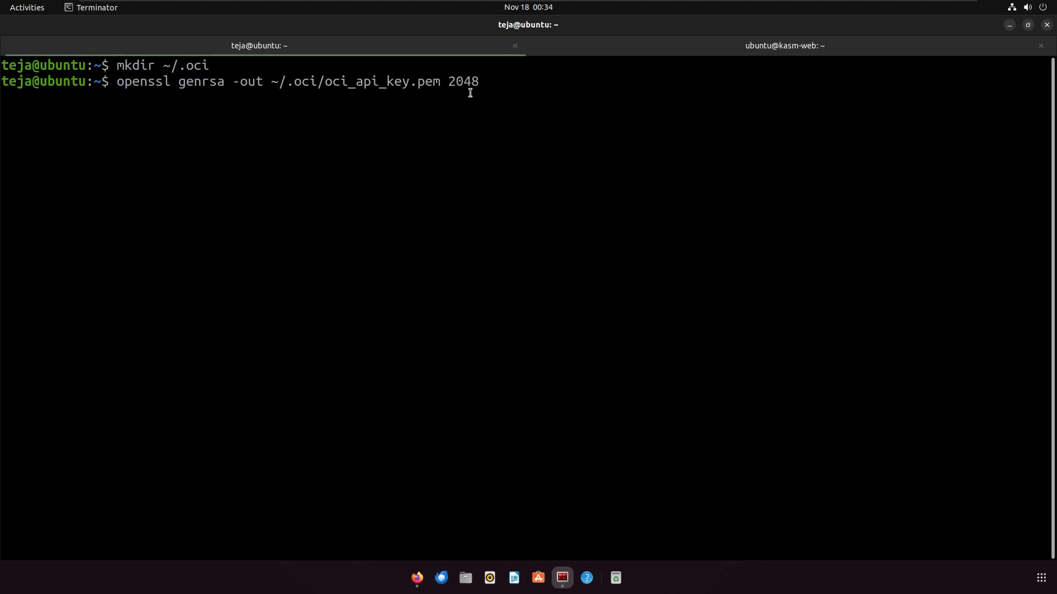
{"action": "key", "text": "Return"}
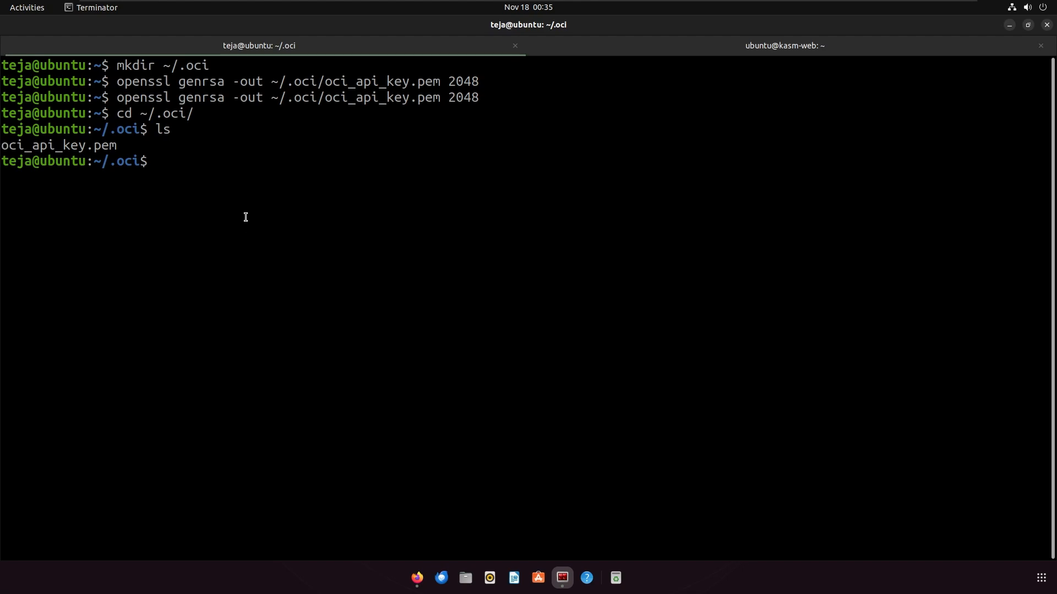
Extract the public key from oci_api_key.pem into ~/.oci/oci_api_key_public.pem with openssl and list the directory
{"action": "type", "text": "openssl rsa -pubout -in ~/.oci/oci_api_key.pem -out ~/.oci/oci_api_key_public.pem"}
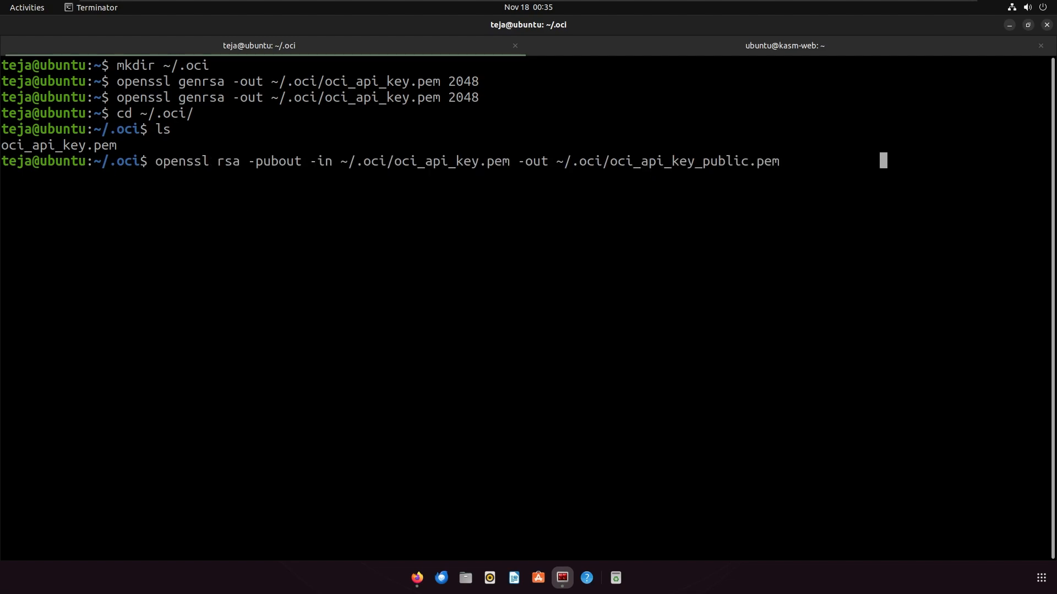
{"action": "left_click_drag", "start_coordinate": [340, 161], "coordinate": [779, 160]}
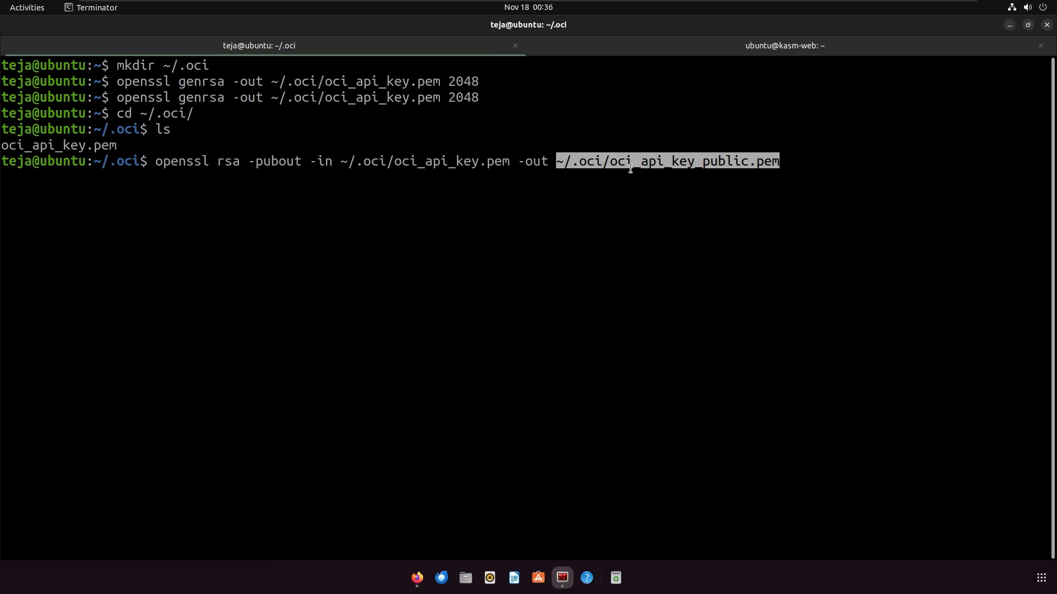
{"action": "key", "text": "Return"}
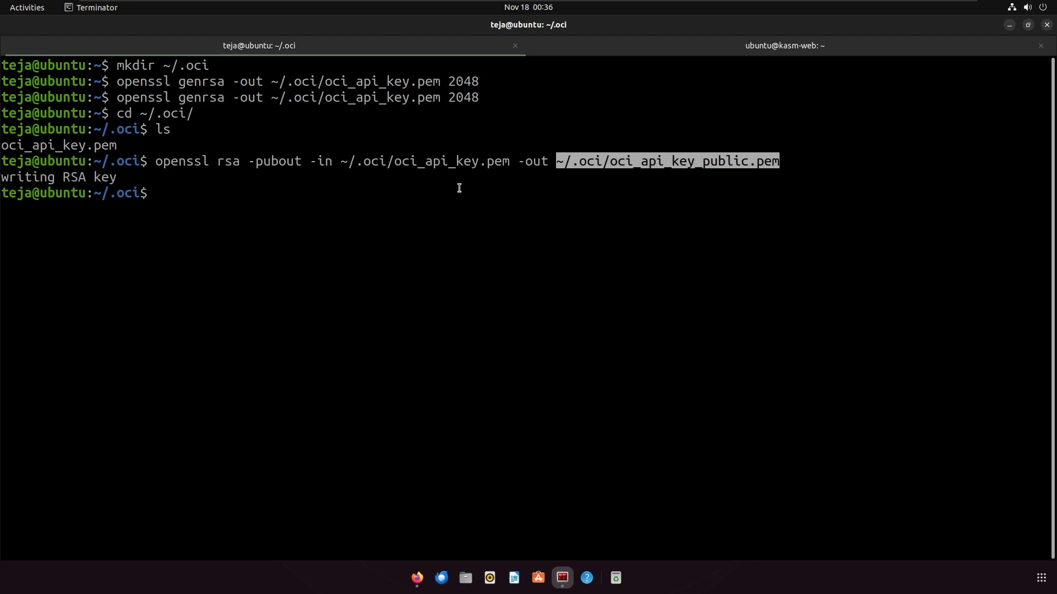
{"action": "type", "text": "ls"}
{"action": "key", "text": "Return"}
Display the contents of oci_api_key_public.pem with cat and copy the whole public key block
{"action": "double_click", "coordinate": [160, 214]}
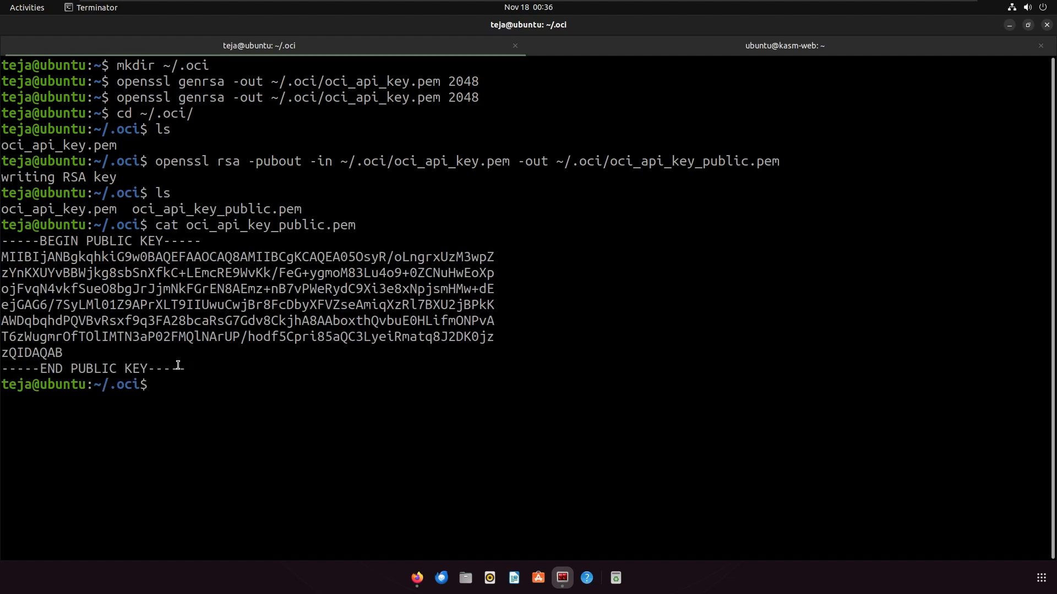
{"action": "left_click_drag", "start_coordinate": [185, 368], "coordinate": [5, 243]}
{"action": "right_click", "coordinate": [44, 254]}
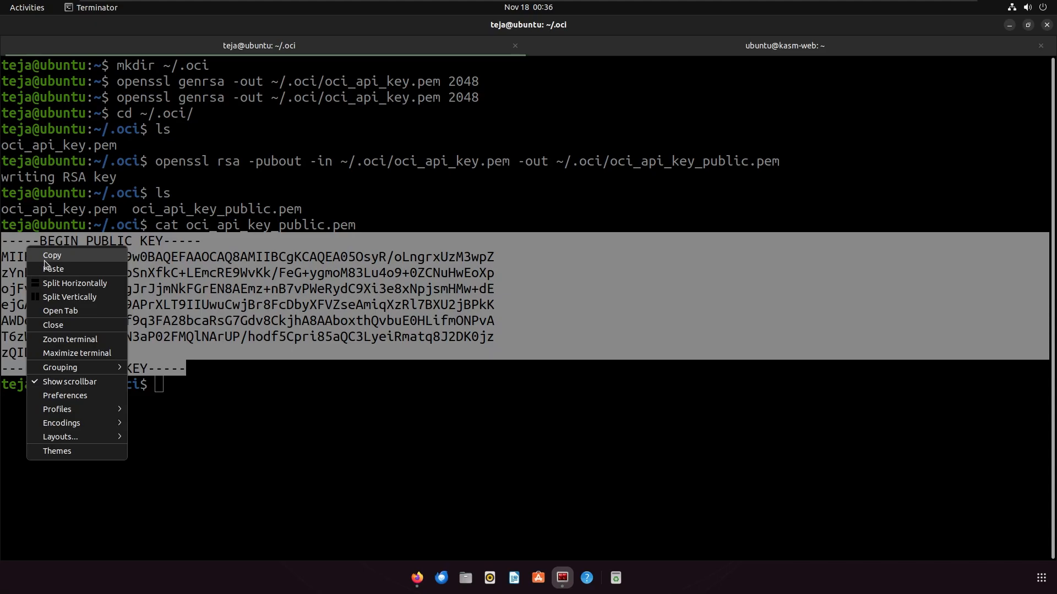
{"action": "left_click", "coordinate": [48, 259]}
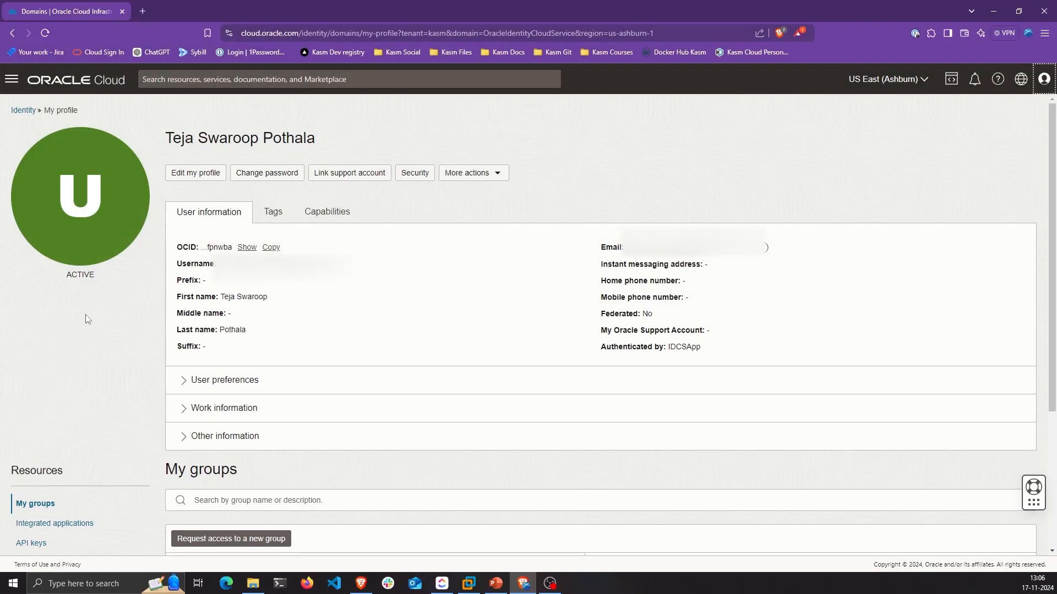
Add an API key to the Oracle Cloud user profile by pasting the copied public key, and close the configuration file preview
{"action": "scroll", "coordinate": [85, 319], "scroll_direction": "down", "scroll_amount": 4}
{"action": "left_click", "coordinate": [32, 342]}
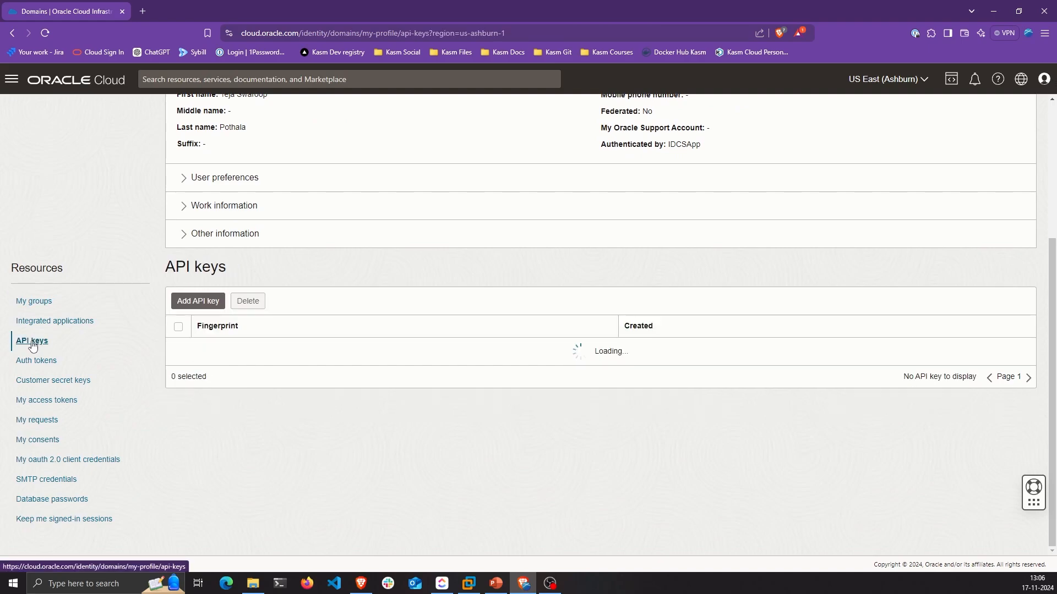
{"action": "left_click", "coordinate": [188, 307]}
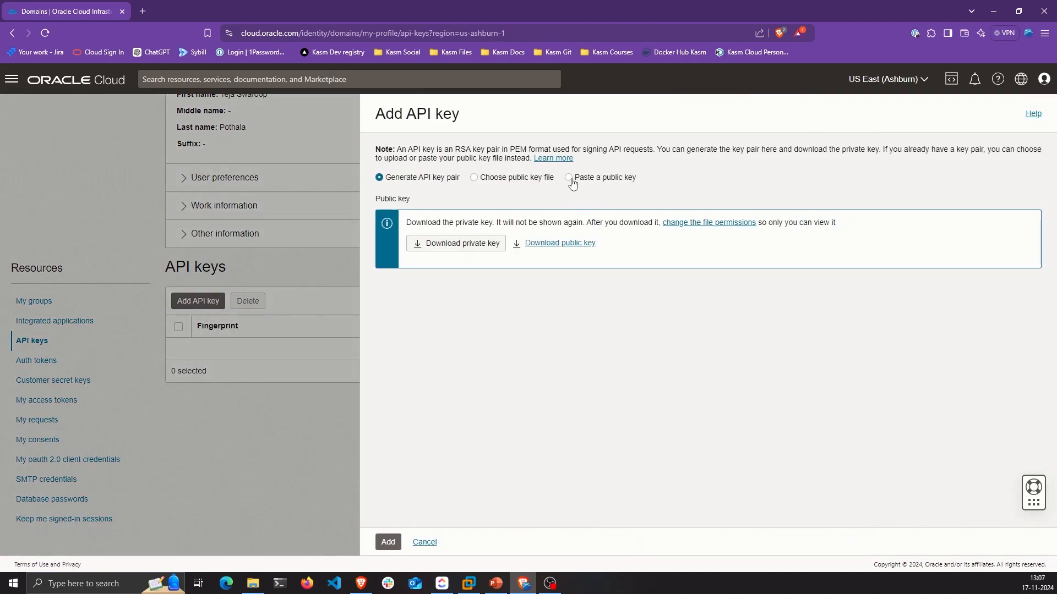
{"action": "left_click", "coordinate": [573, 181]}
{"action": "left_click", "coordinate": [483, 229]}
{"action": "key", "text": "ctrl+v"}
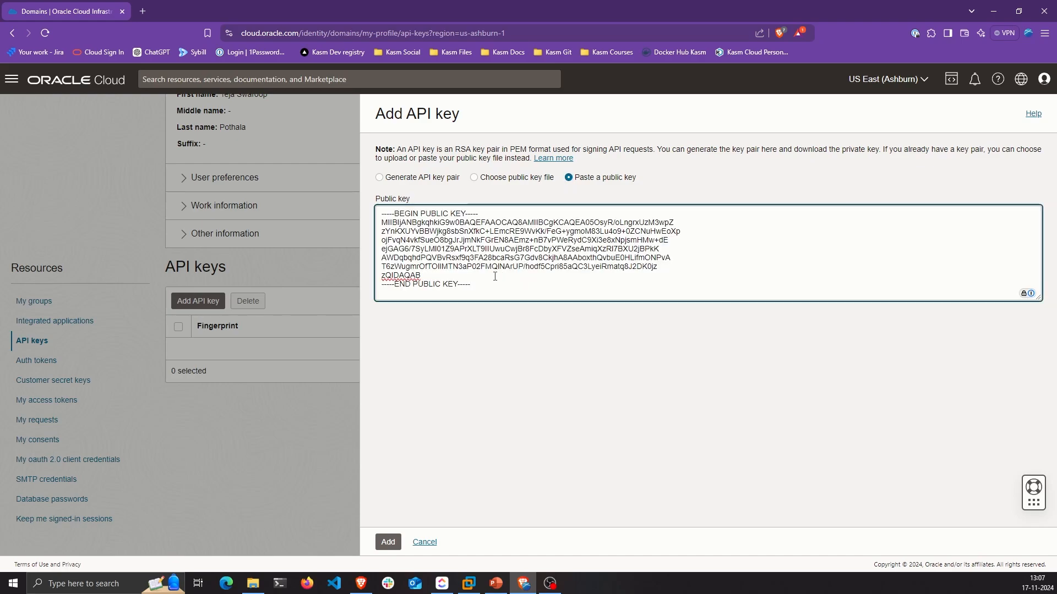
{"action": "left_click", "coordinate": [388, 542]}
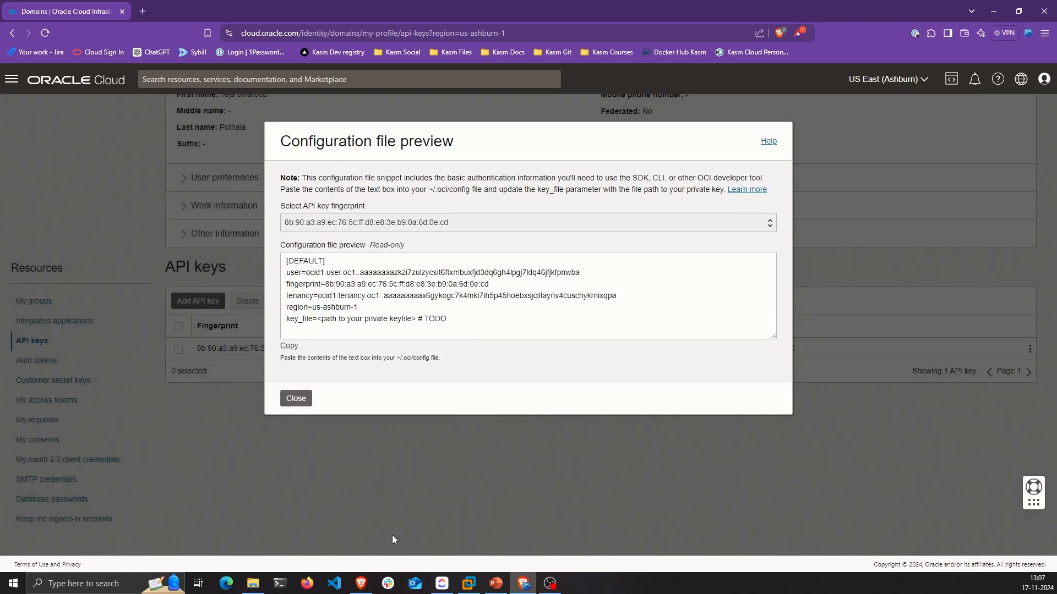
{"action": "left_click", "coordinate": [296, 398]}
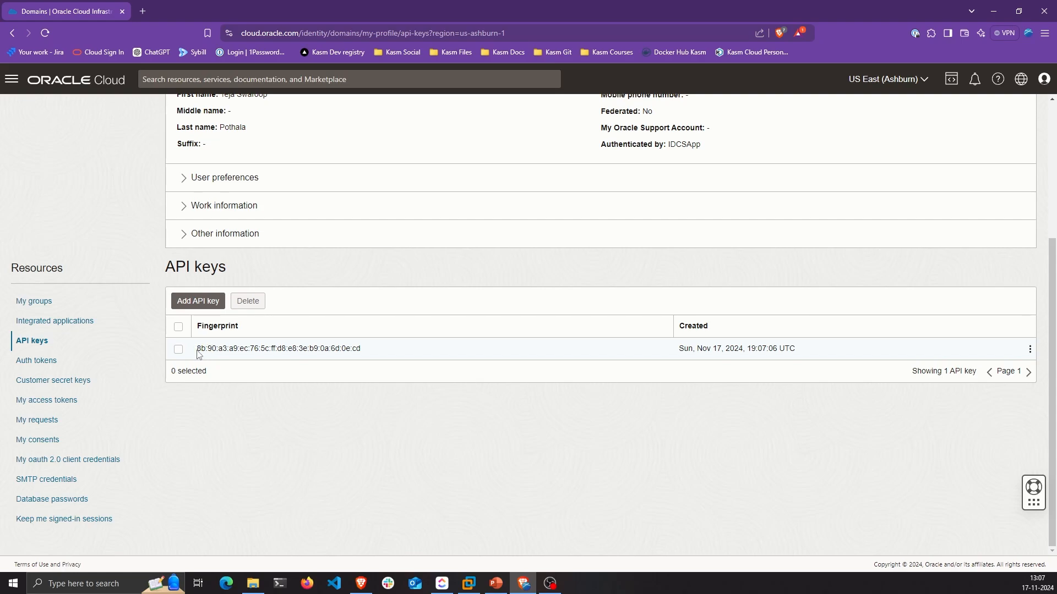
Copy the new API key's fingerprint from Oracle Cloud and enter it as the Public Key Fingerprint in the Kasm provider config
{"action": "left_click_drag", "start_coordinate": [198, 353], "coordinate": [364, 356]}
{"action": "right_click", "coordinate": [347, 349]}
{"action": "left_click", "coordinate": [358, 360]}
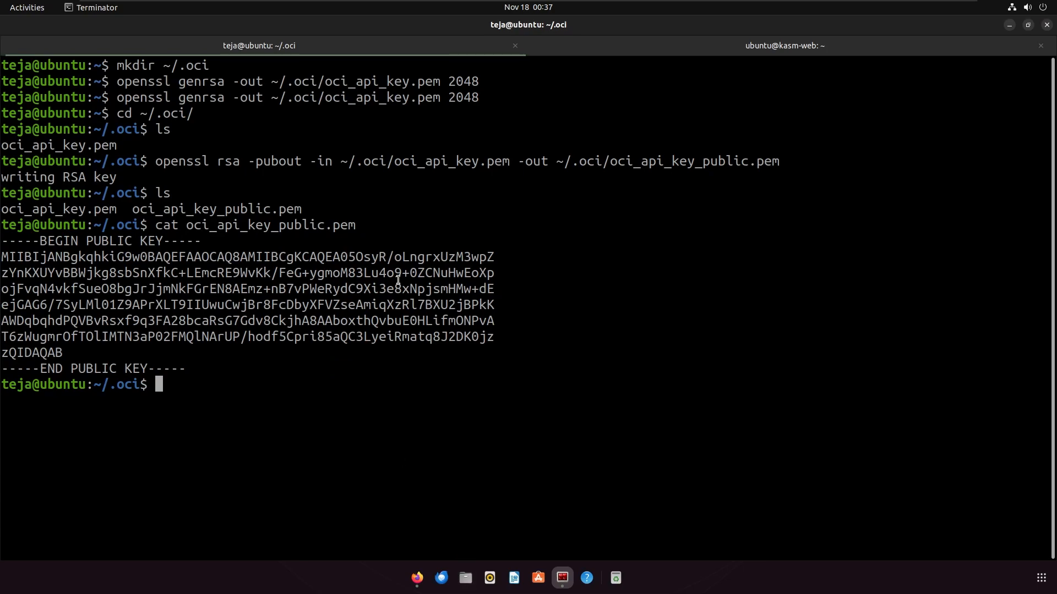
{"action": "left_click", "coordinate": [418, 578]}
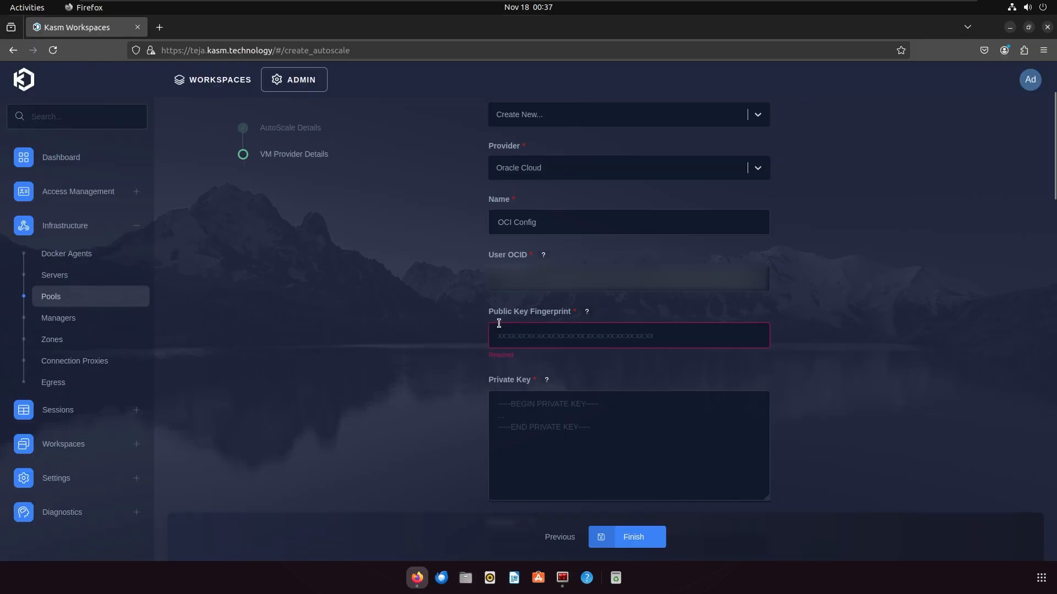
{"action": "left_click", "coordinate": [536, 335]}
{"action": "key", "text": "ctrl+v"}
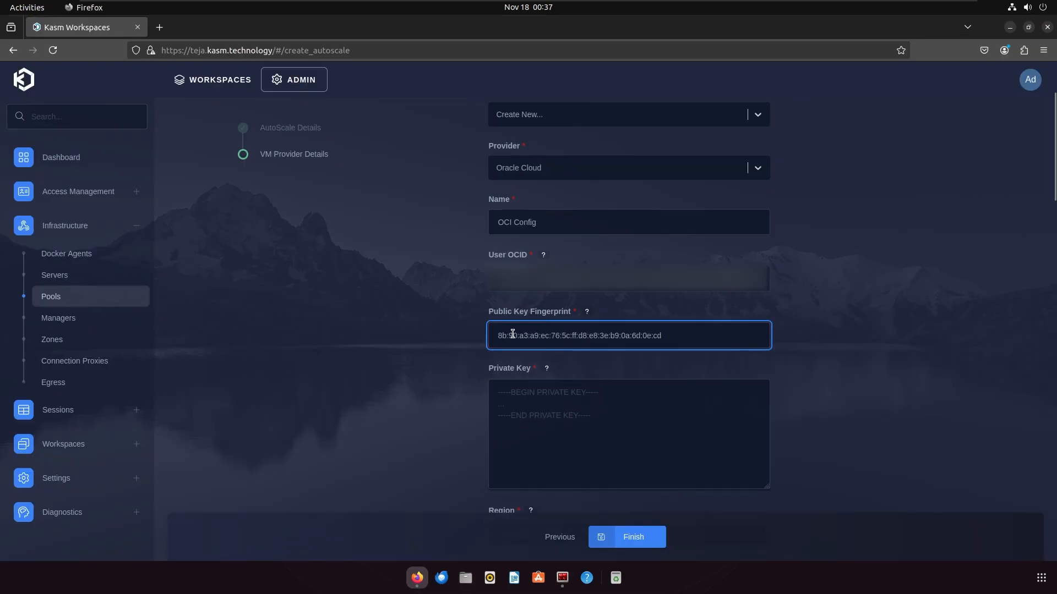
{"action": "left_click", "coordinate": [438, 329]}
Switch to the terminal, clear it, and display the contents of oci_api_key.pem with cat
{"action": "scroll", "coordinate": [473, 313], "scroll_direction": "down", "scroll_amount": 1}
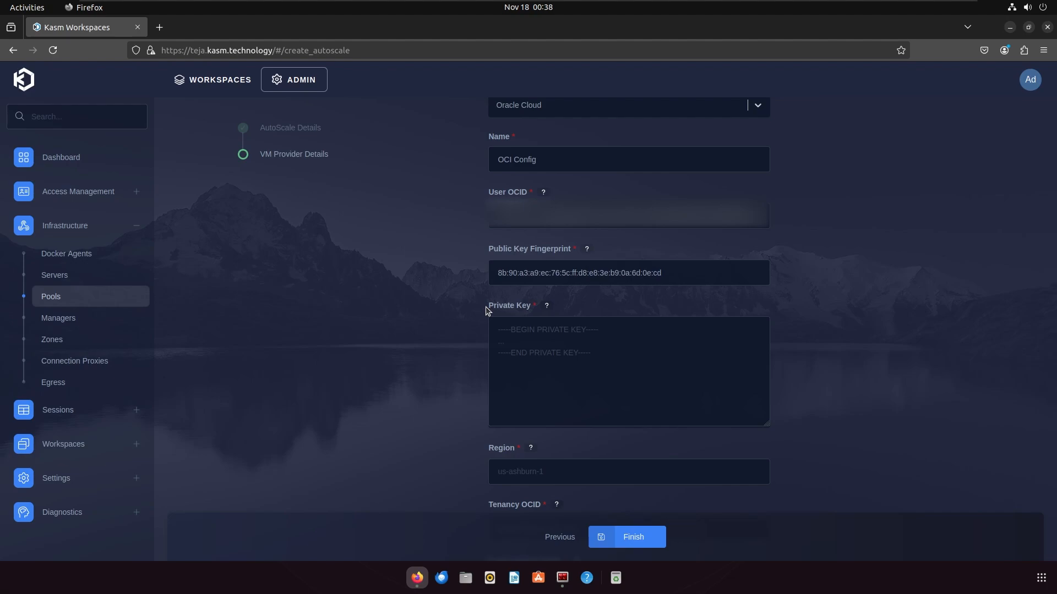
{"action": "left_click", "coordinate": [562, 578]}
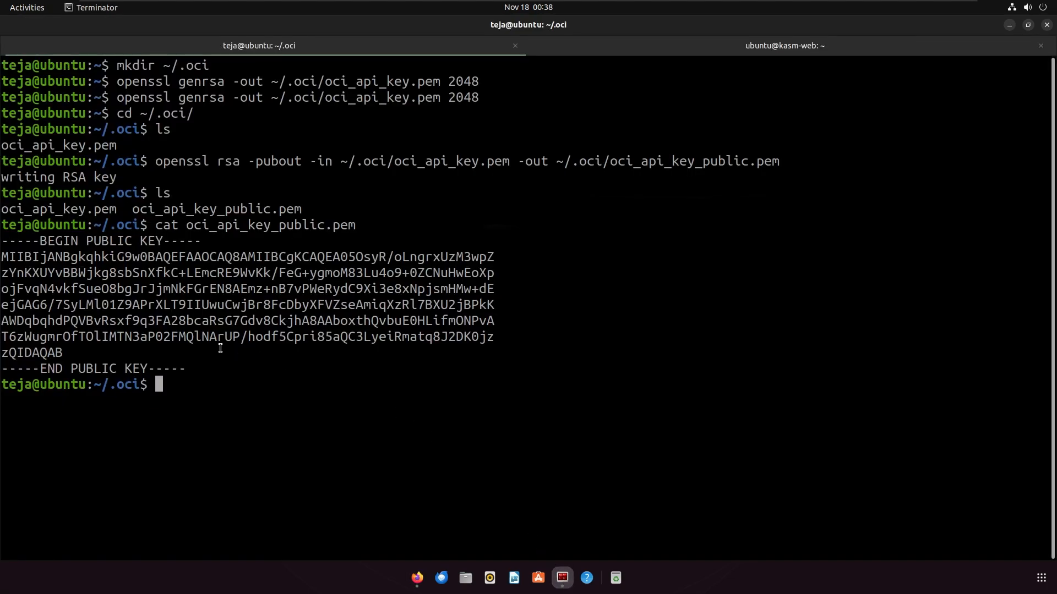
{"action": "type", "text": "clear"}
{"action": "key", "text": "Return"}
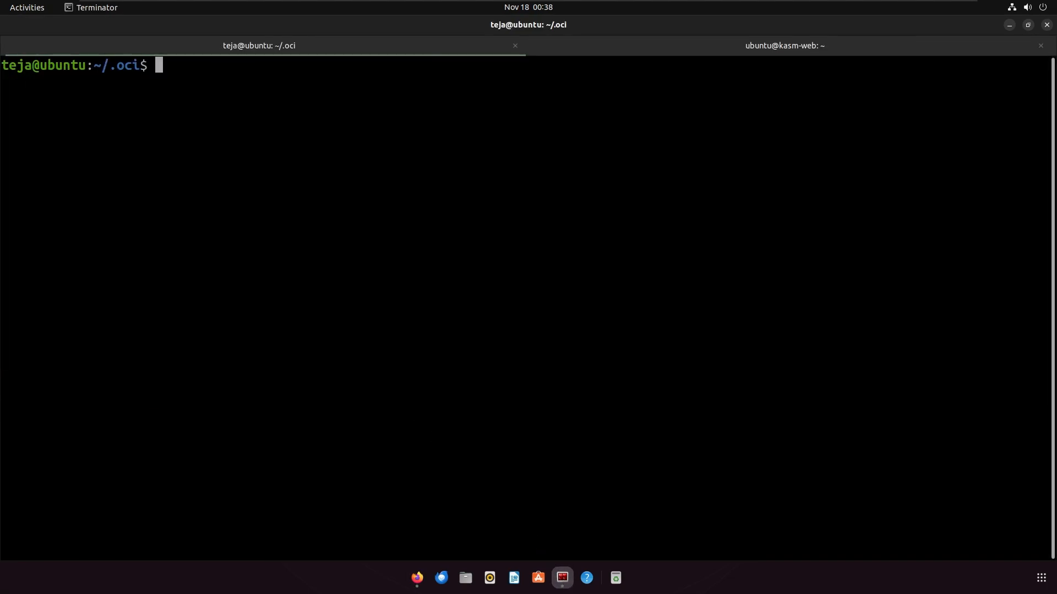
{"action": "type", "text": "cat oc"}
{"action": "key", "text": "Tab"}
{"action": "type", "text": ".pem"}
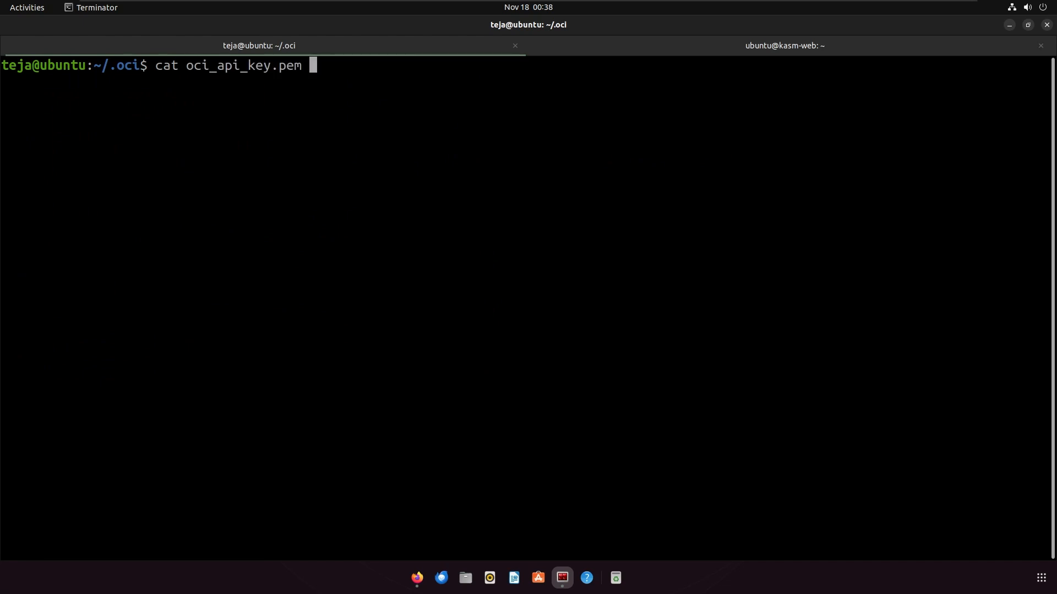
{"action": "key", "text": "Return"}
Copy the whole private key block from the terminal and paste it into the Private Key field of the Kasm provider config
{"action": "left_click_drag", "start_coordinate": [193, 512], "coordinate": [7, 80]}
{"action": "right_click", "coordinate": [26, 81]}
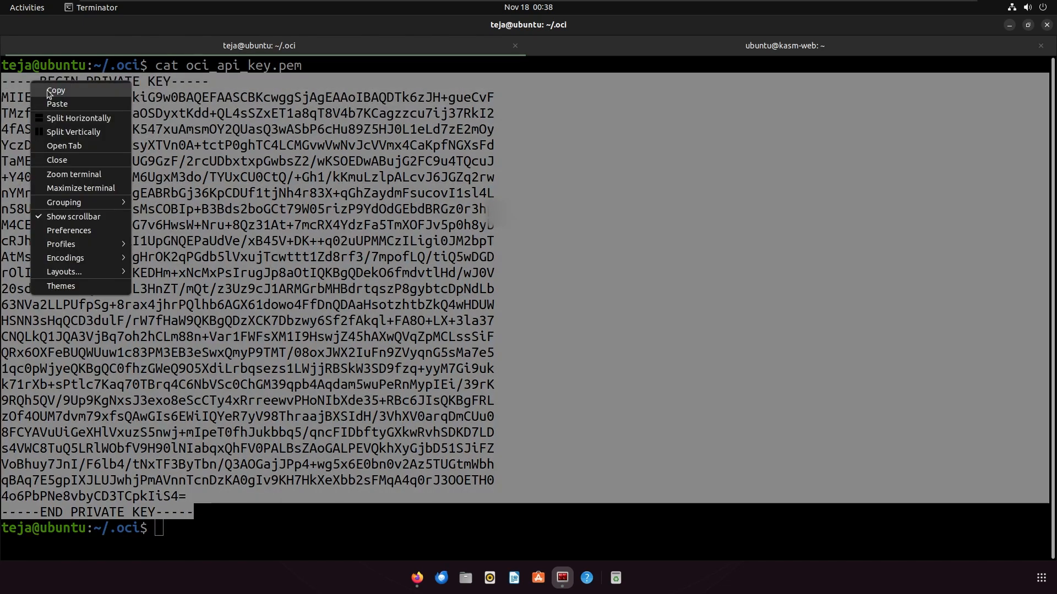
{"action": "left_click", "coordinate": [52, 91]}
{"action": "key", "text": "alt+Tab"}
{"action": "left_click", "coordinate": [557, 337]}
{"action": "key", "text": "ctrl+v"}
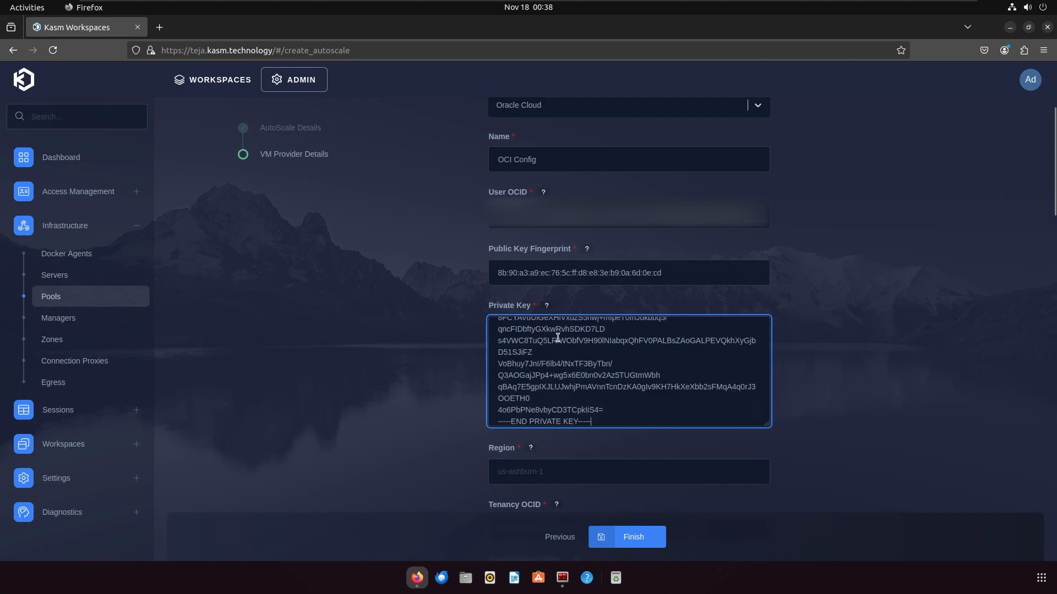
Set the provider config's Region to us-ashburn-1 and enter the Tenancy OCID
{"action": "scroll", "coordinate": [557, 338], "scroll_direction": "down", "scroll_amount": 2}
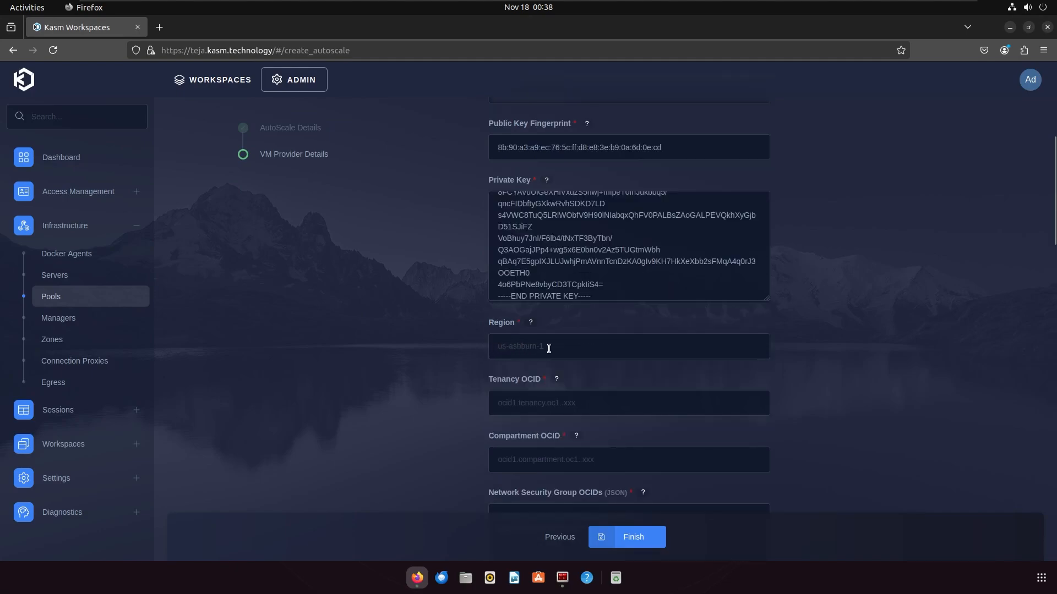
{"action": "left_click", "coordinate": [738, 357]}
{"action": "type", "text": "u"}
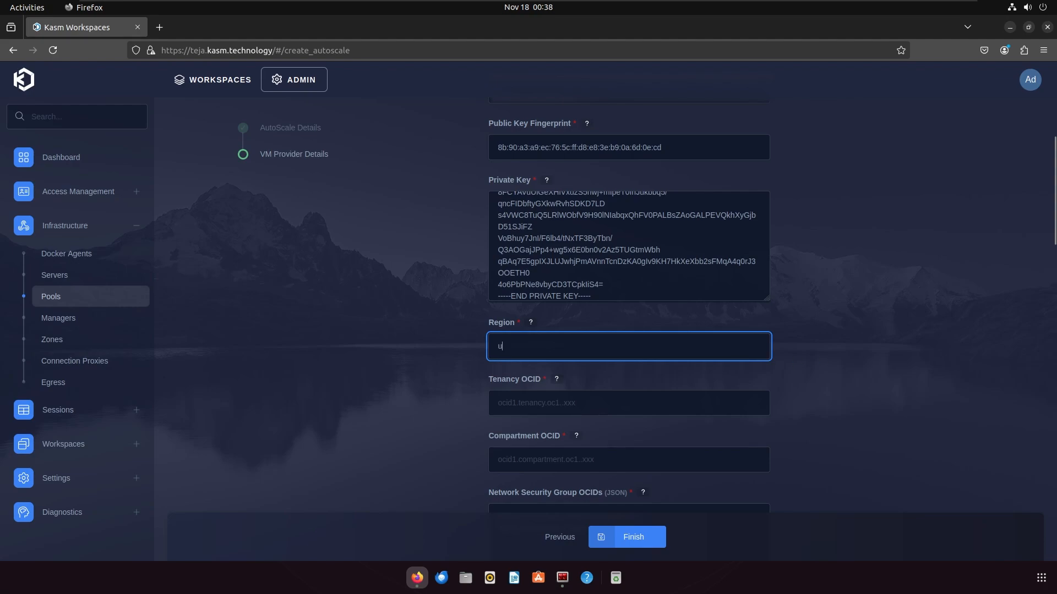
{"action": "type", "text": "s-ashburn"}
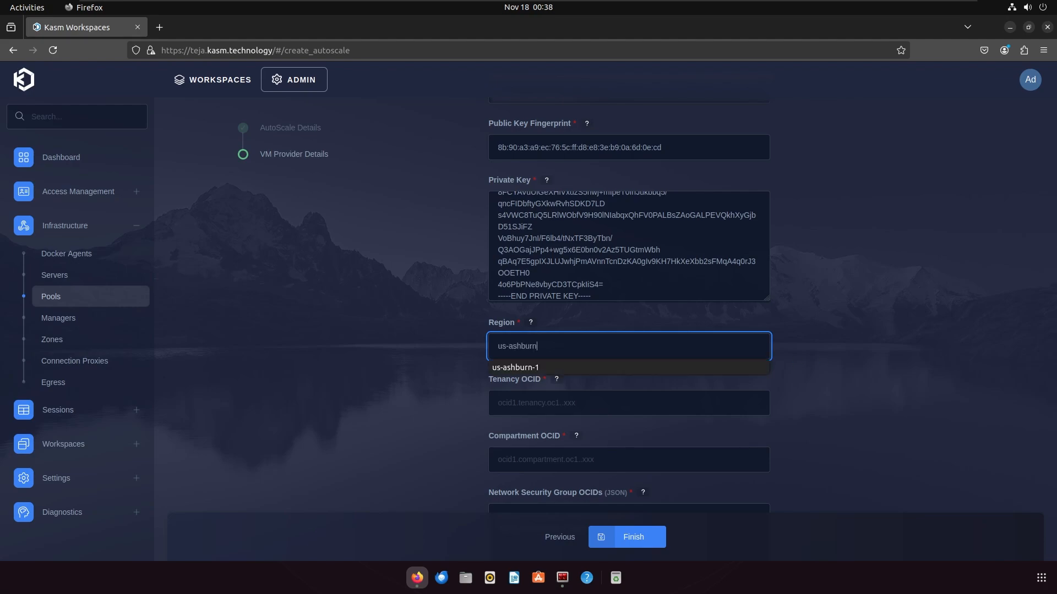
{"action": "type", "text": "-1"}
{"action": "left_click", "coordinate": [405, 378]}
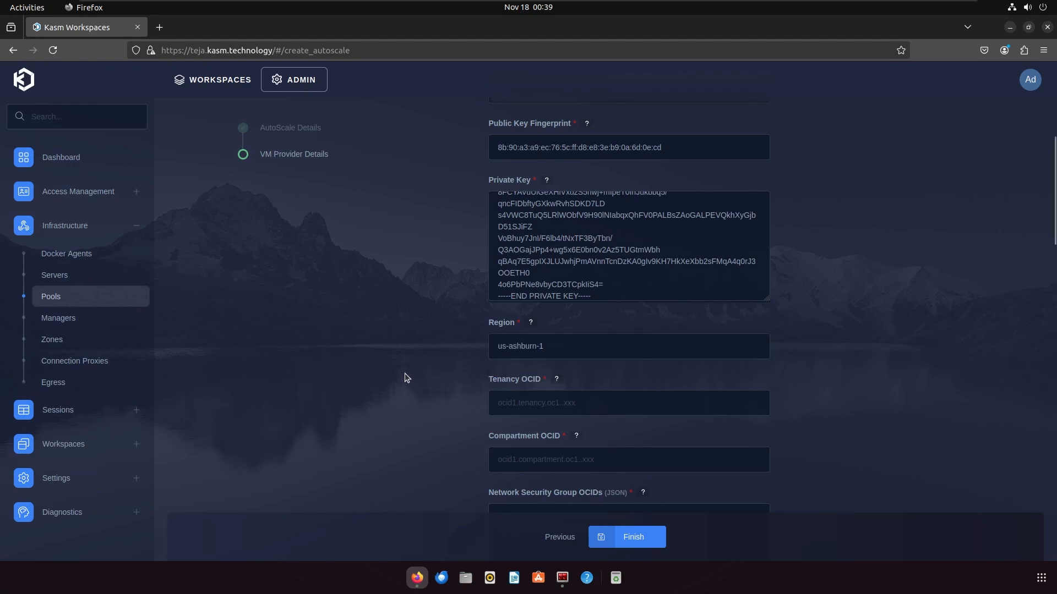
{"action": "left_click", "coordinate": [529, 406]}
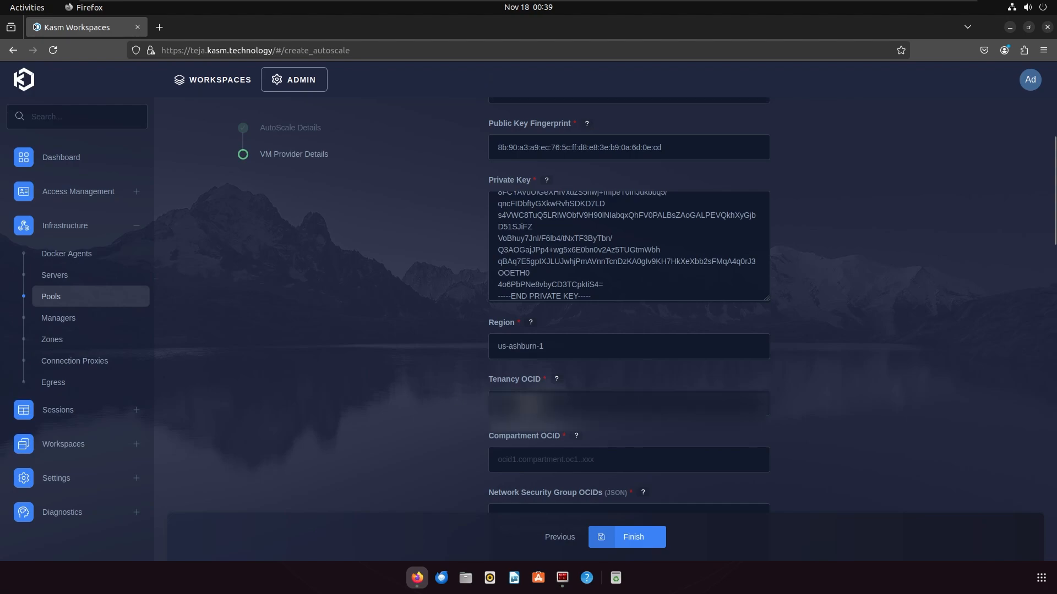
{"action": "left_click", "coordinate": [857, 387]}
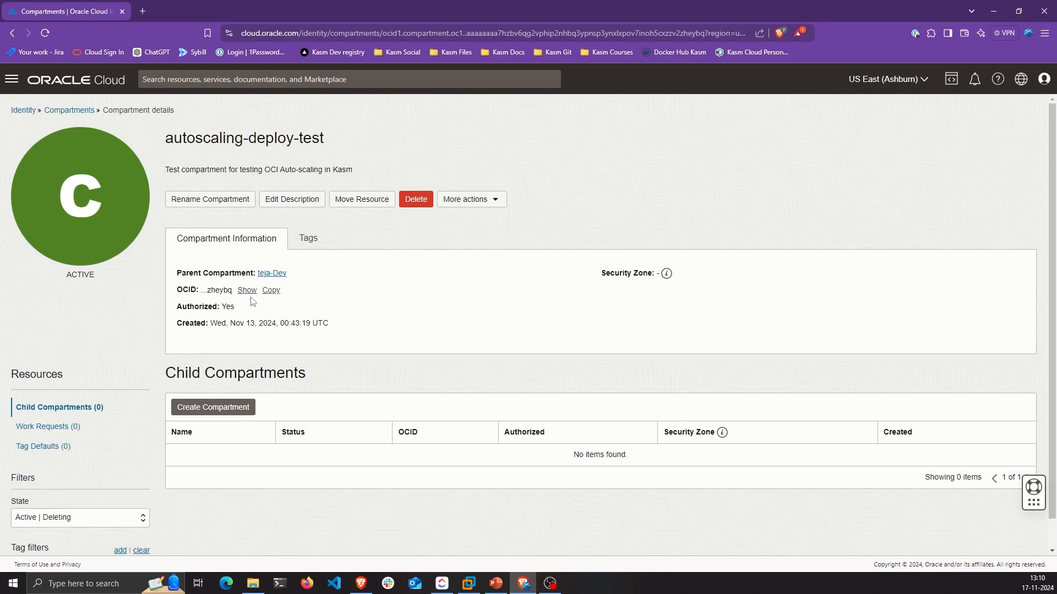
Copy the OCID of the autoscaling-deploy-test compartment in Oracle Cloud and enter it as the Compartment OCID in Kasm
{"action": "left_click", "coordinate": [270, 290]}
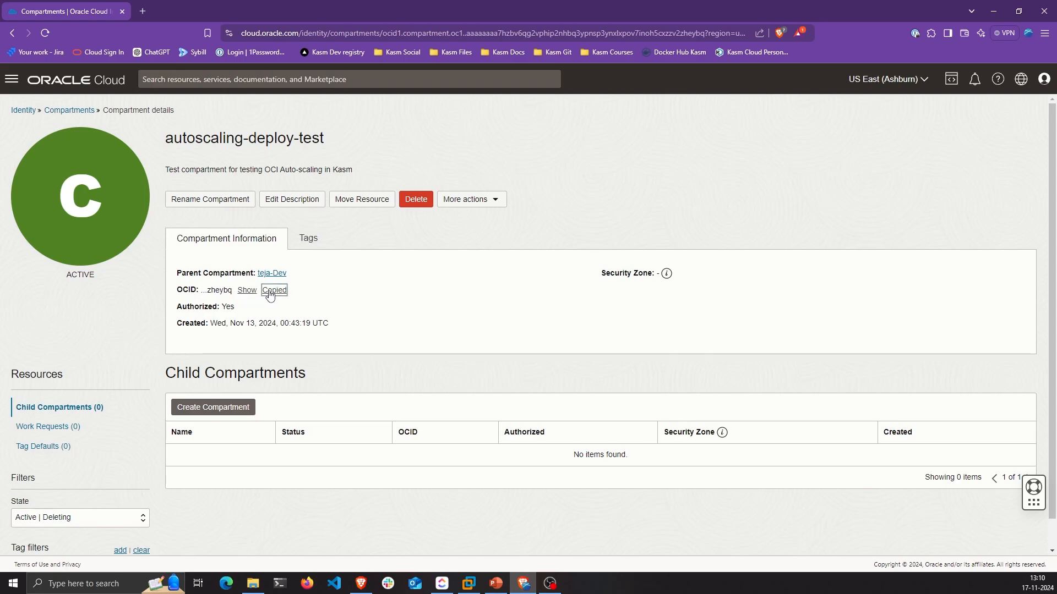
{"action": "left_click", "coordinate": [469, 583]}
{"action": "left_click", "coordinate": [552, 461]}
{"action": "key", "text": "ctrl+v"}
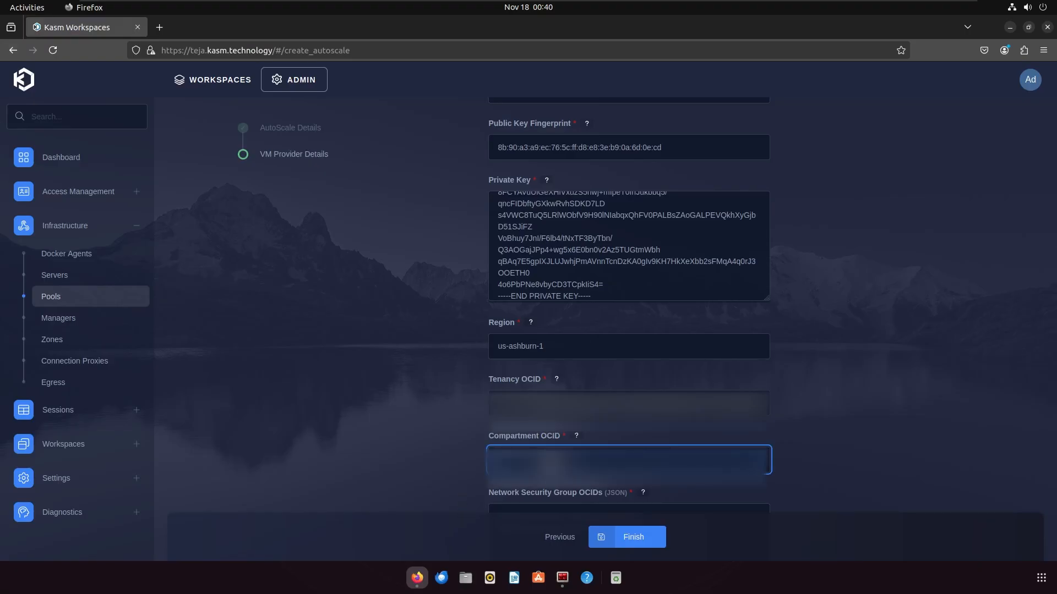
{"action": "left_click", "coordinate": [869, 444]}
Copy the OCID of the VCN's Autoscaling test network security group and enter it under Network Security Group OCIDs in Kasm
{"action": "scroll", "coordinate": [910, 439], "scroll_direction": "down", "scroll_amount": 5}
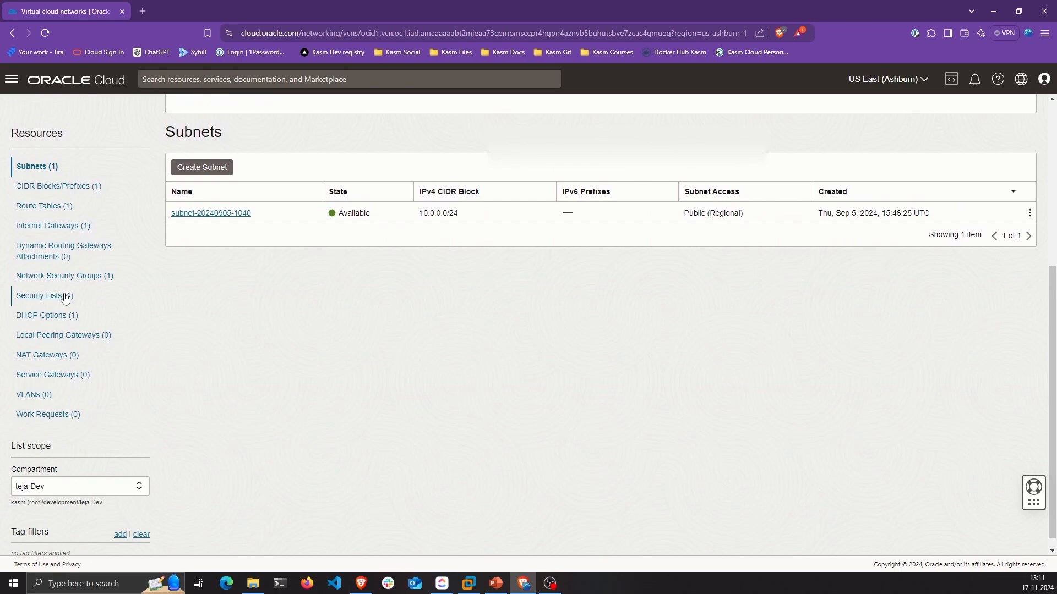
{"action": "left_click", "coordinate": [65, 280]}
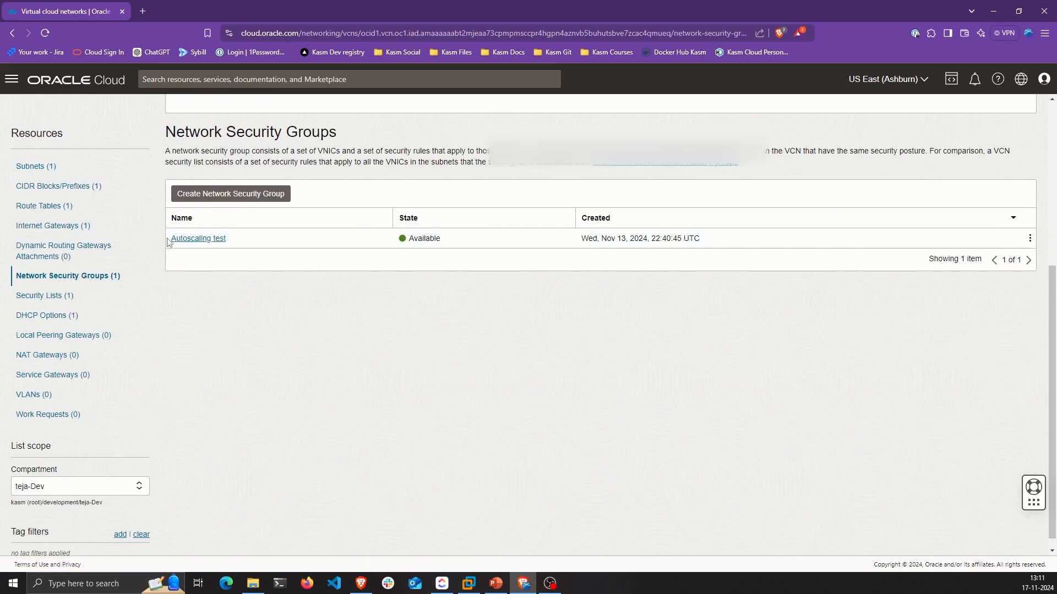
{"action": "left_click", "coordinate": [186, 239]}
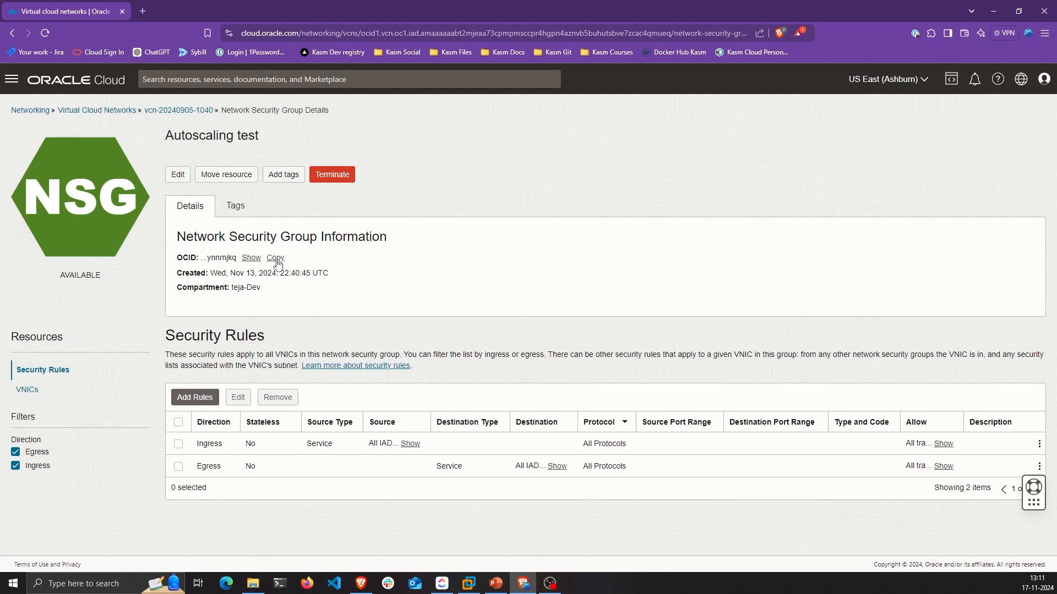
{"action": "left_click", "coordinate": [275, 259]}
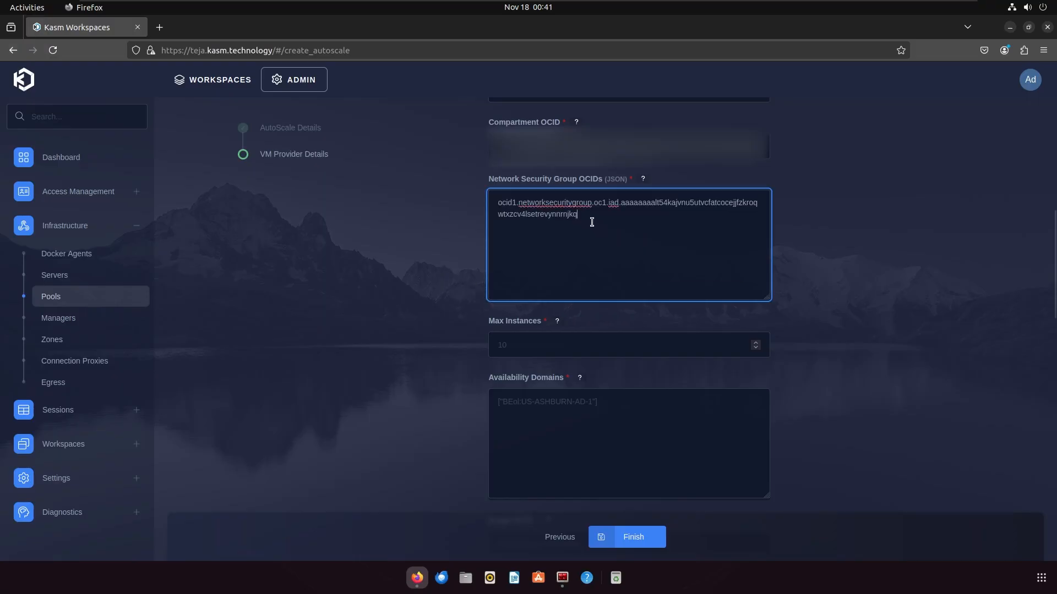
Format the network security group OCID as a JSON array by enclosing it in double quotes and square brackets
{"action": "left_click", "coordinate": [502, 206]}
{"action": "type", "text": "\""}
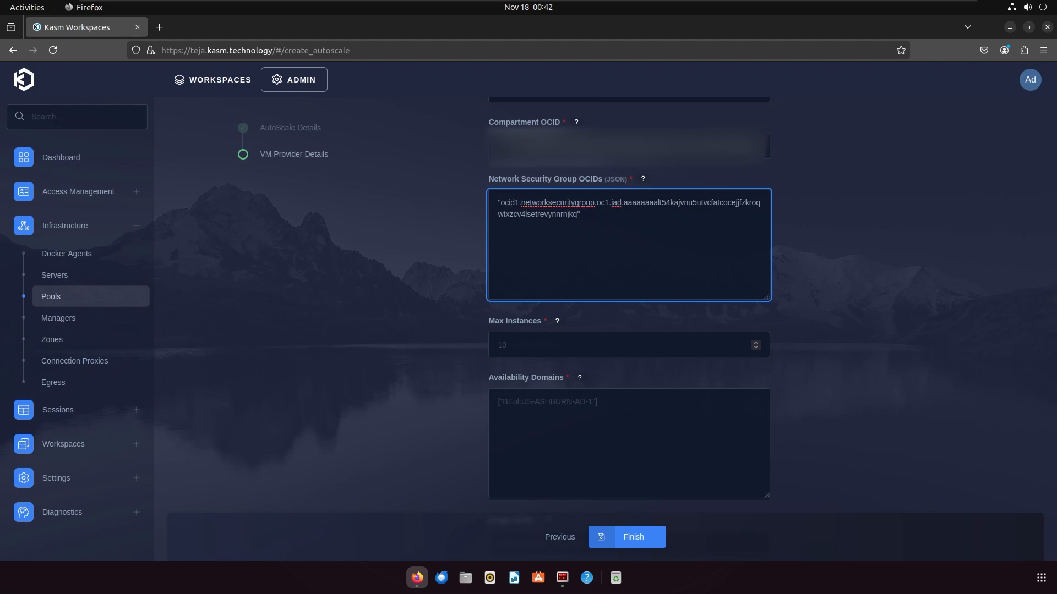
{"action": "type", "text": "["}
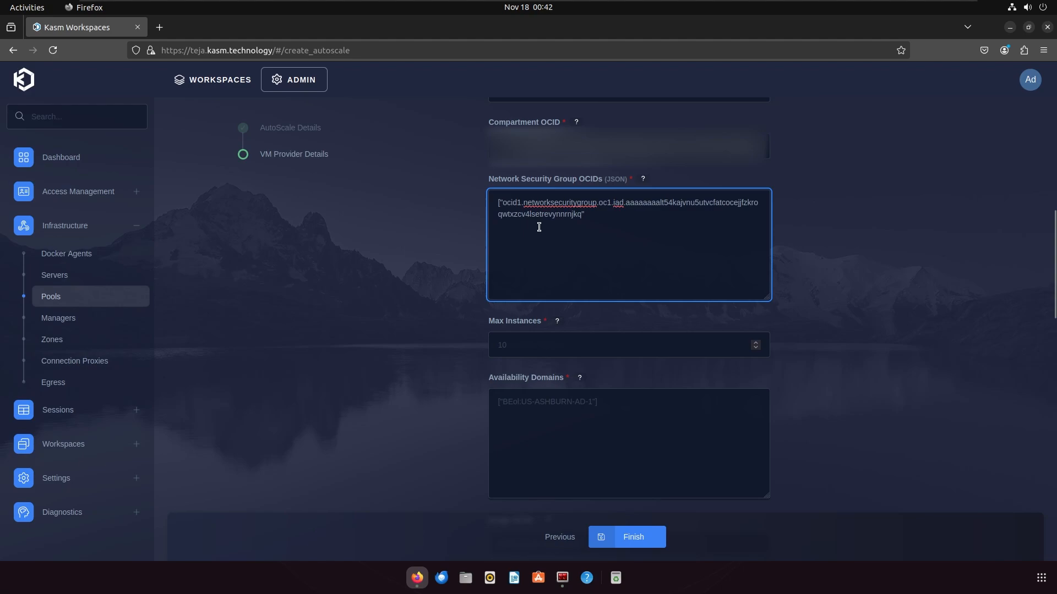
{"action": "left_click", "coordinate": [599, 217]}
{"action": "type", "text": "]"}
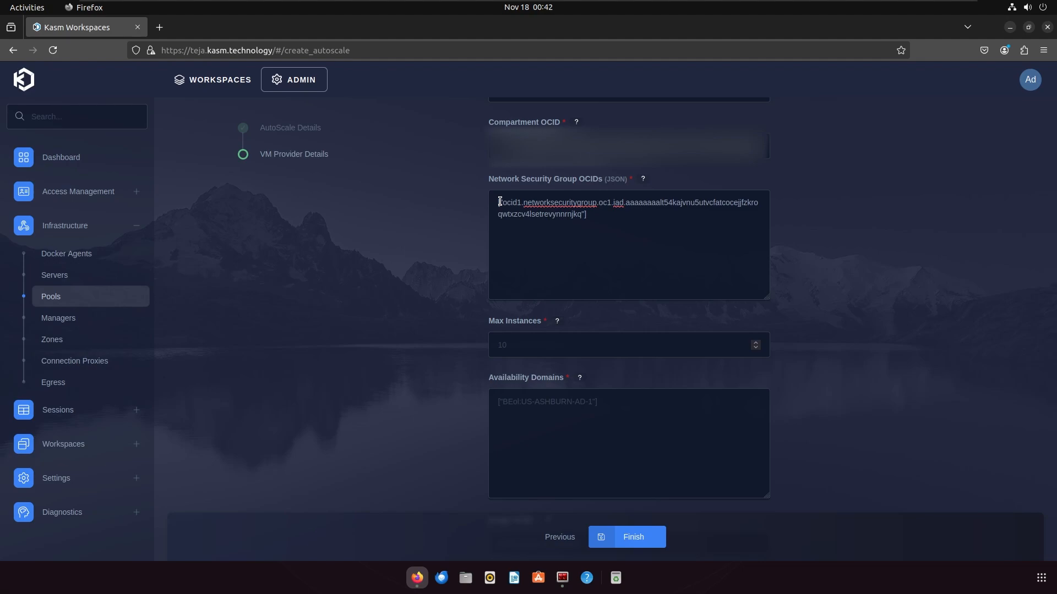
{"action": "left_click", "coordinate": [499, 201]}
{"action": "key", "text": "ctrl+a"}
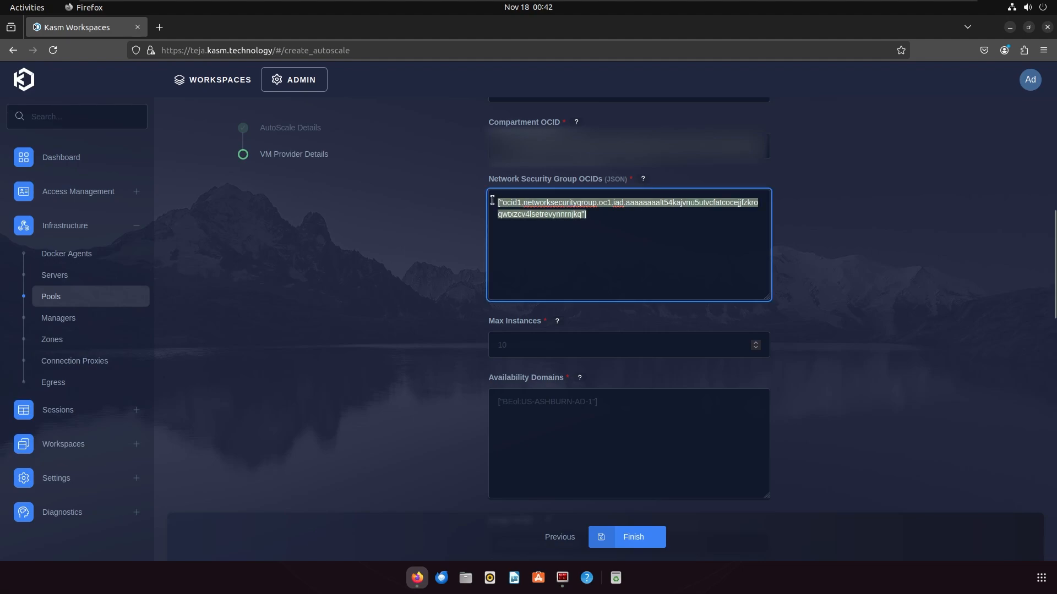
{"action": "left_click", "coordinate": [599, 315]}
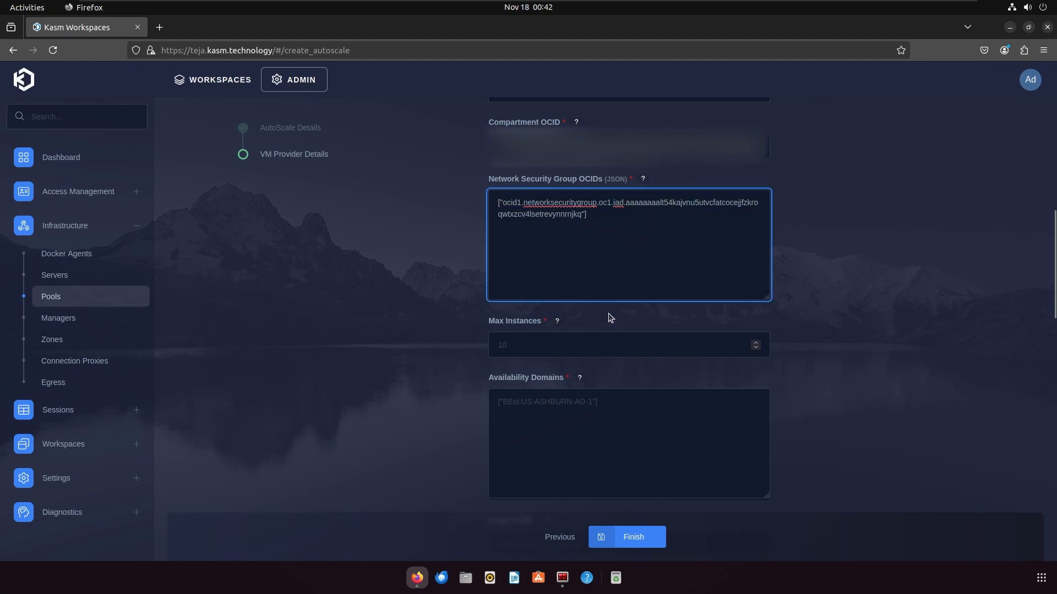
Read the help description for Max Instances and set Max Instances to 2
{"action": "left_click", "coordinate": [555, 322]}
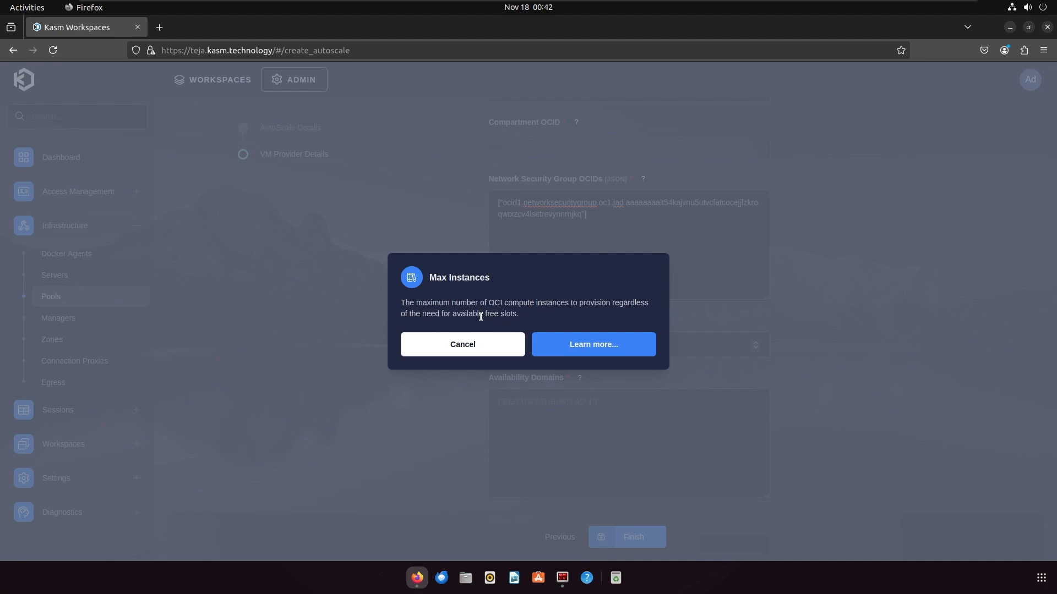
{"action": "left_click", "coordinate": [520, 344]}
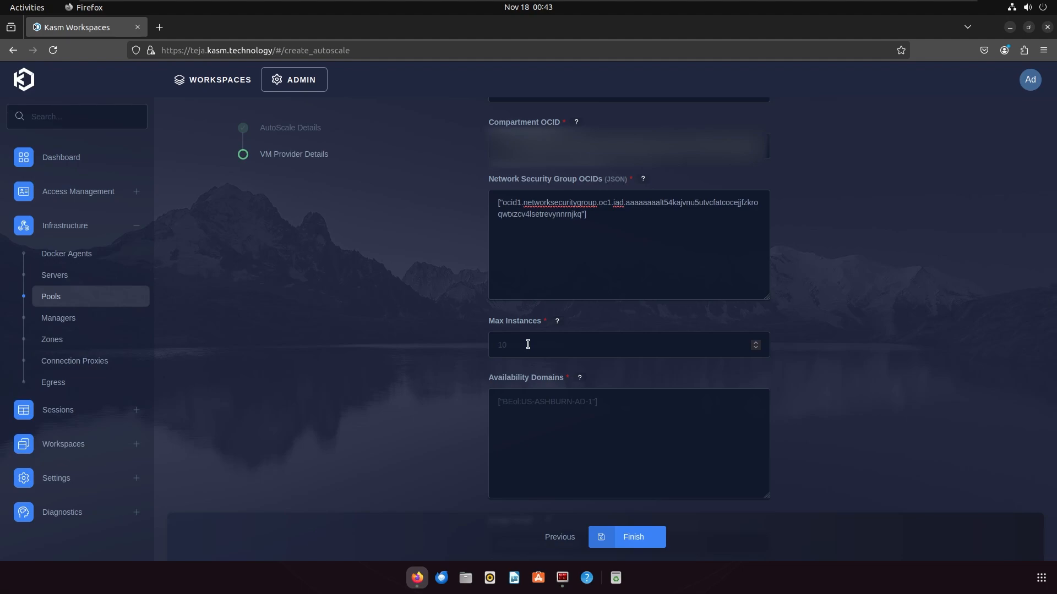
{"action": "left_click", "coordinate": [528, 344]}
{"action": "type", "text": "5"}
{"action": "left_click_drag", "start_coordinate": [508, 345], "coordinate": [488, 345]}
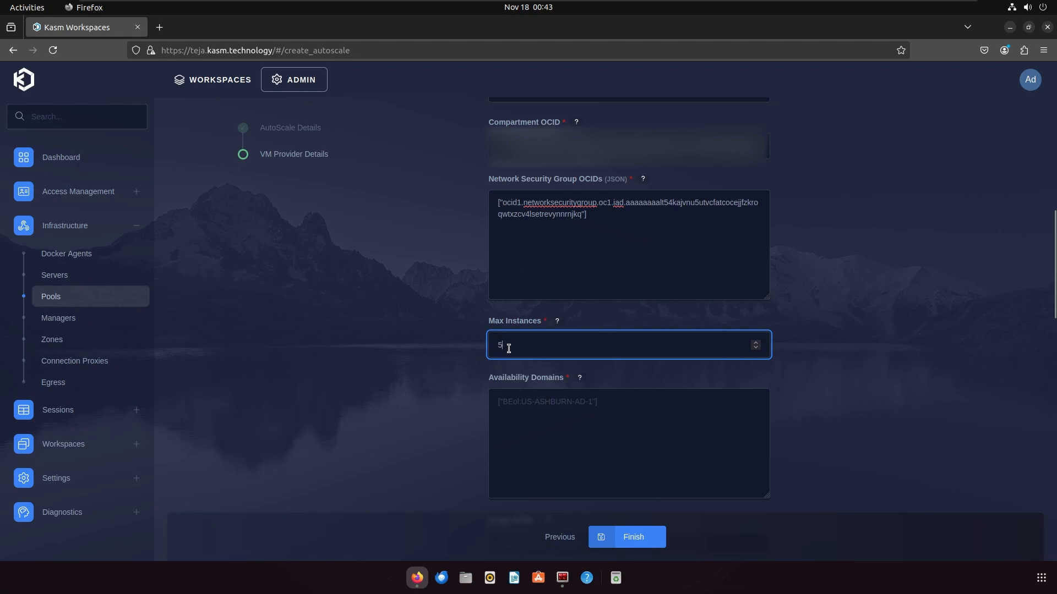
{"action": "type", "text": "2"}
{"action": "left_click", "coordinate": [910, 366]}
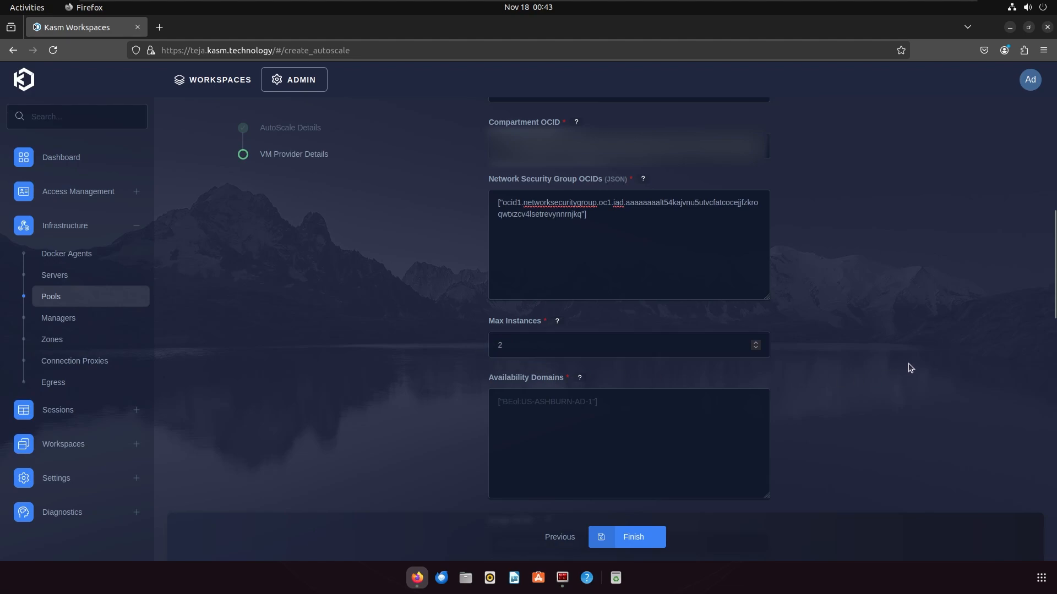
Read the Availability Domains help and enter BEol:US-ASHBURN-AD-1, BEol:US-ASHBURN-AD-2 and BEol:US-ASHBURN-AD-3 as a JSON list
{"action": "scroll", "coordinate": [653, 248], "scroll_direction": "down", "scroll_amount": 2}
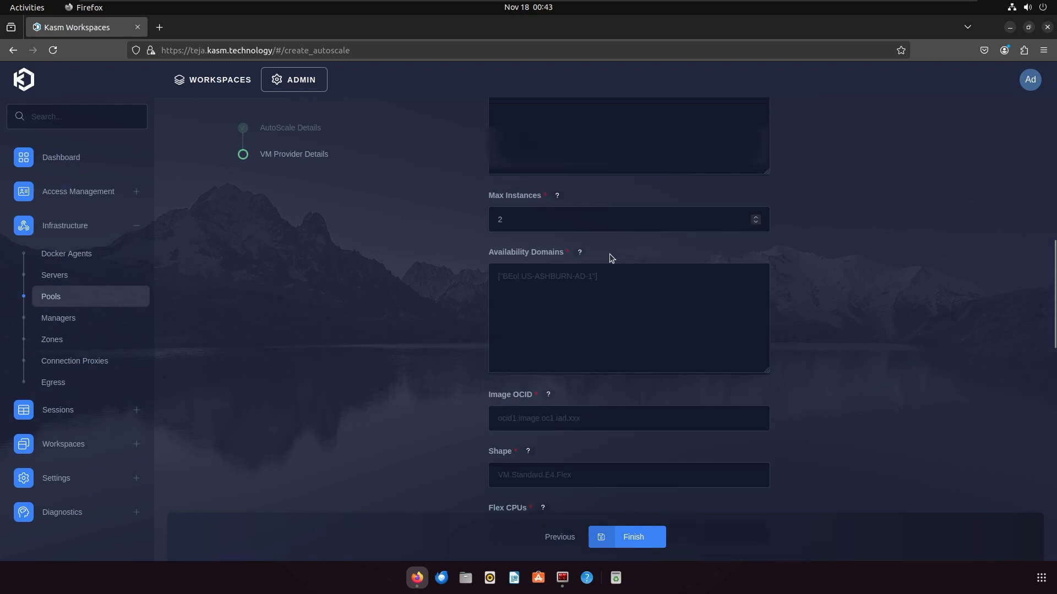
{"action": "left_click", "coordinate": [579, 252]}
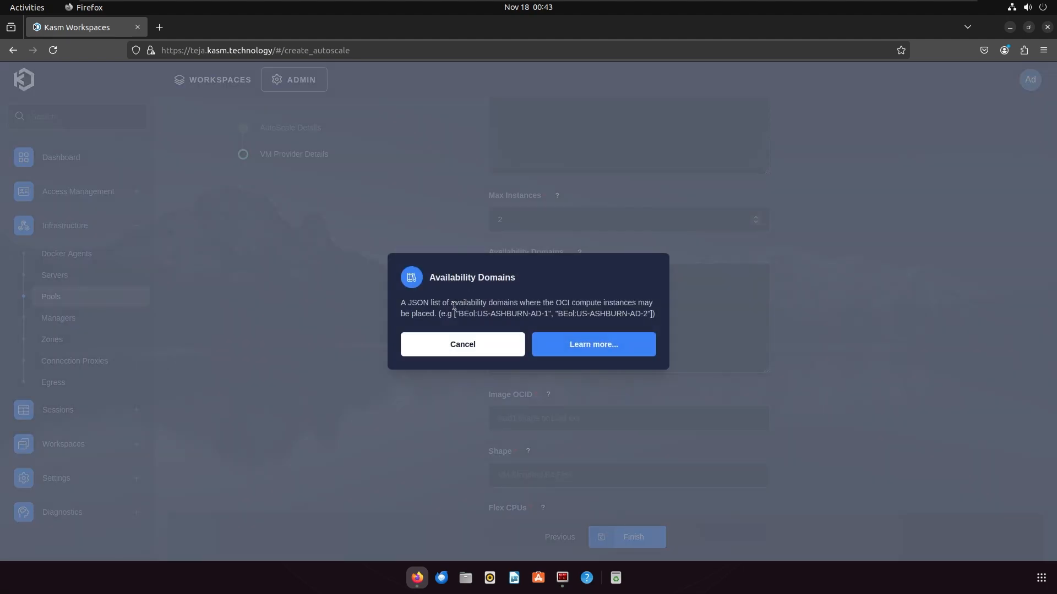
{"action": "mouse_move", "coordinate": [450, 305]}
{"action": "left_mouse_down"}
{"action": "mouse_move", "coordinate": [660, 309]}
{"action": "mouse_move", "coordinate": [437, 314]}
{"action": "left_mouse_up"}
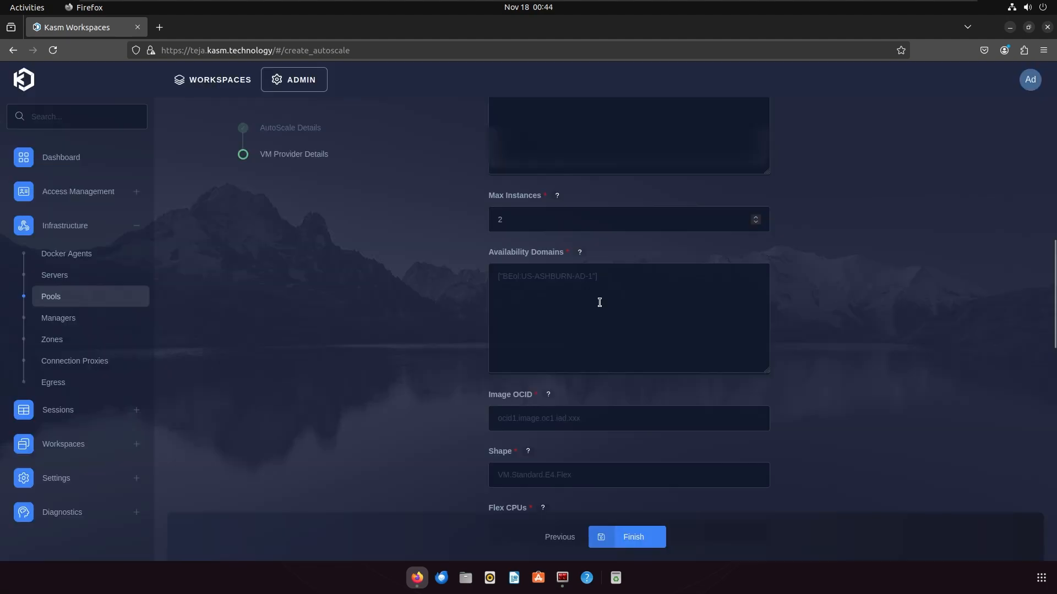
{"action": "left_click", "coordinate": [600, 302]}
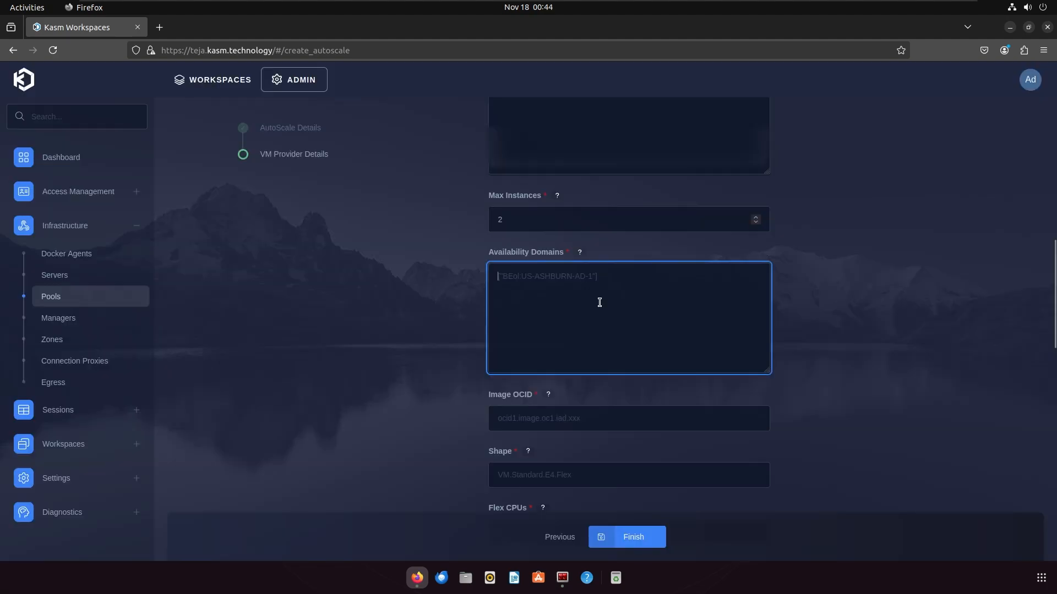
{"action": "key", "text": "ctrl+v"}
{"action": "left_click_drag", "start_coordinate": [576, 287], "coordinate": [593, 311]}
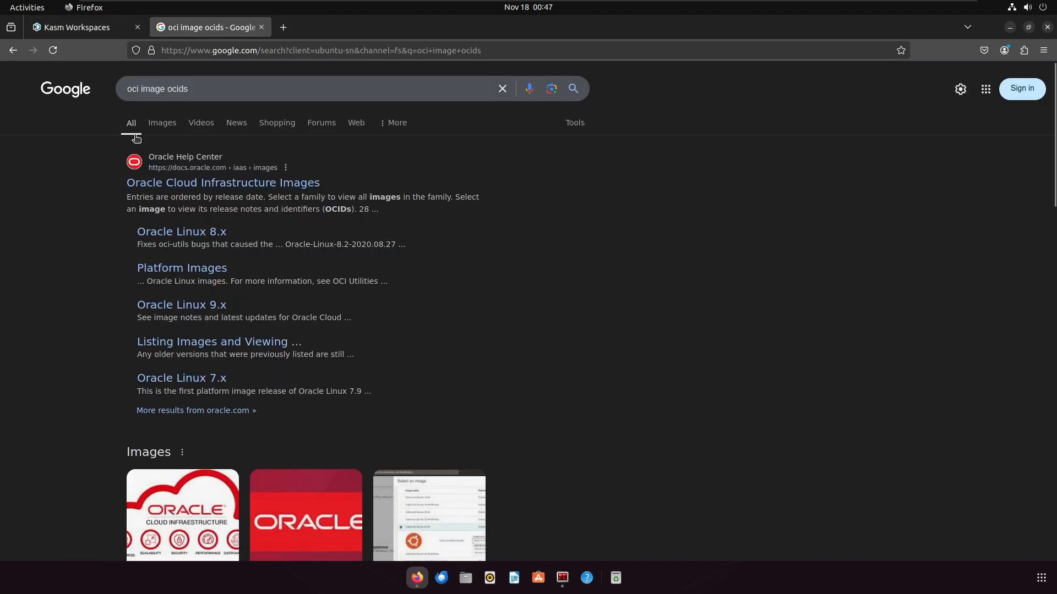
Open the Canonical-Ubuntu-22.04-2024.08.23-0 image page from the Ubuntu 22.04 family in the Oracle Cloud Infrastructure Images documentation
{"action": "left_click", "coordinate": [268, 187]}
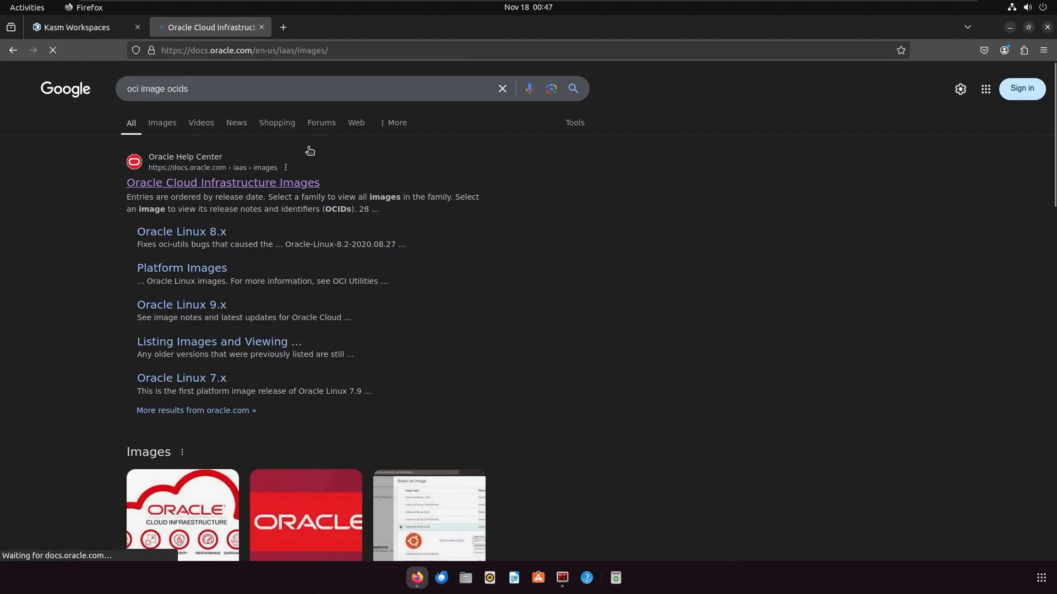
{"action": "scroll", "coordinate": [176, 472], "scroll_direction": "down", "scroll_amount": 2}
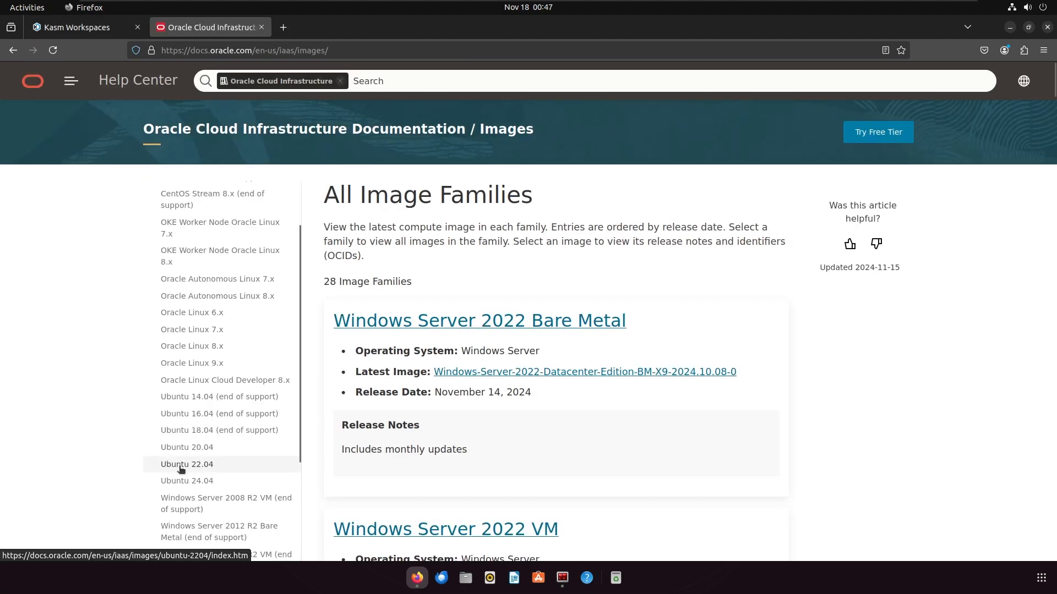
{"action": "left_click", "coordinate": [208, 467]}
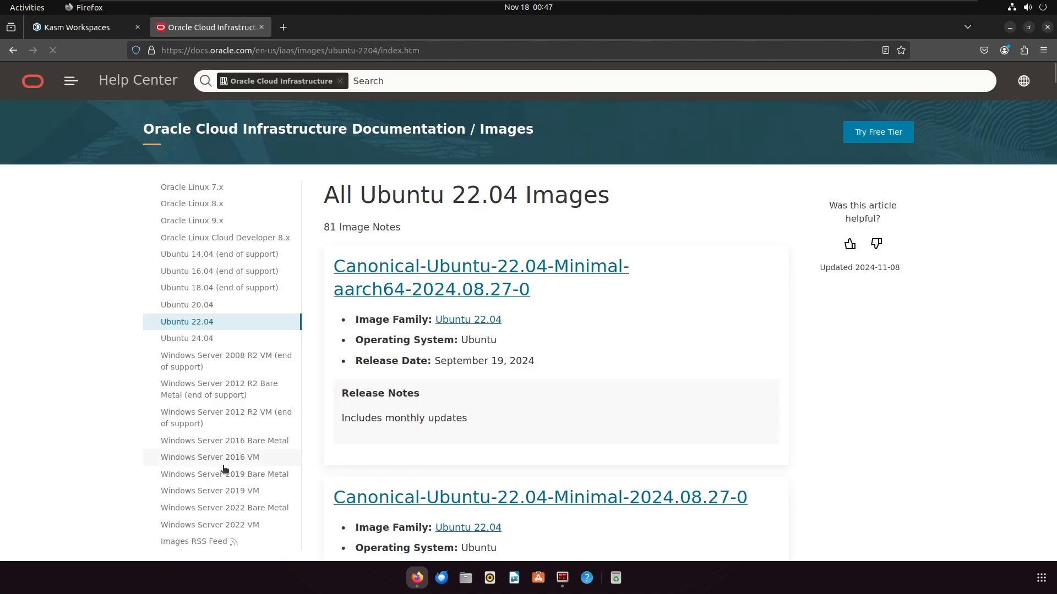
{"action": "scroll", "coordinate": [419, 339], "scroll_direction": "down", "scroll_amount": 12}
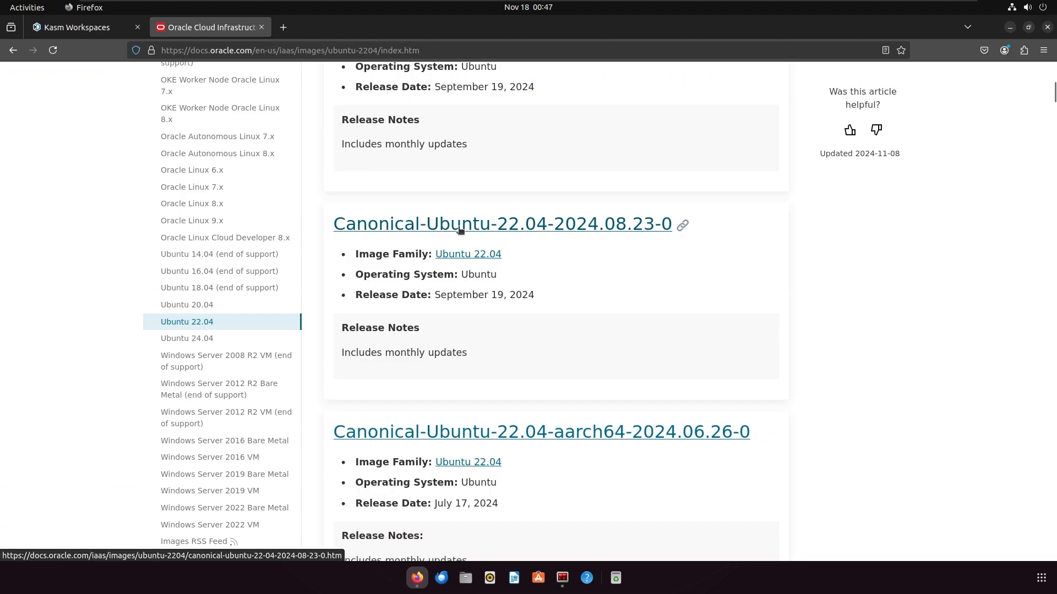
{"action": "left_click", "coordinate": [427, 229]}
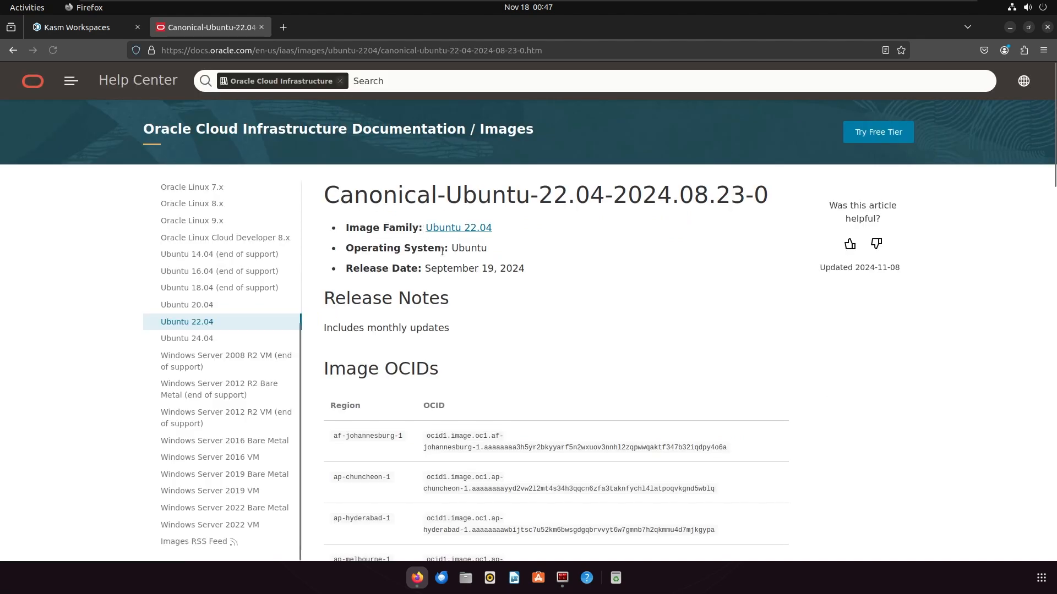
Copy the us-ashburn-1 image OCID from the Oracle documentation and enter it as the Image OCID in Kasm
{"action": "triple_click", "coordinate": [326, 372]}
{"action": "scroll", "coordinate": [396, 371], "scroll_direction": "down", "scroll_amount": 5}
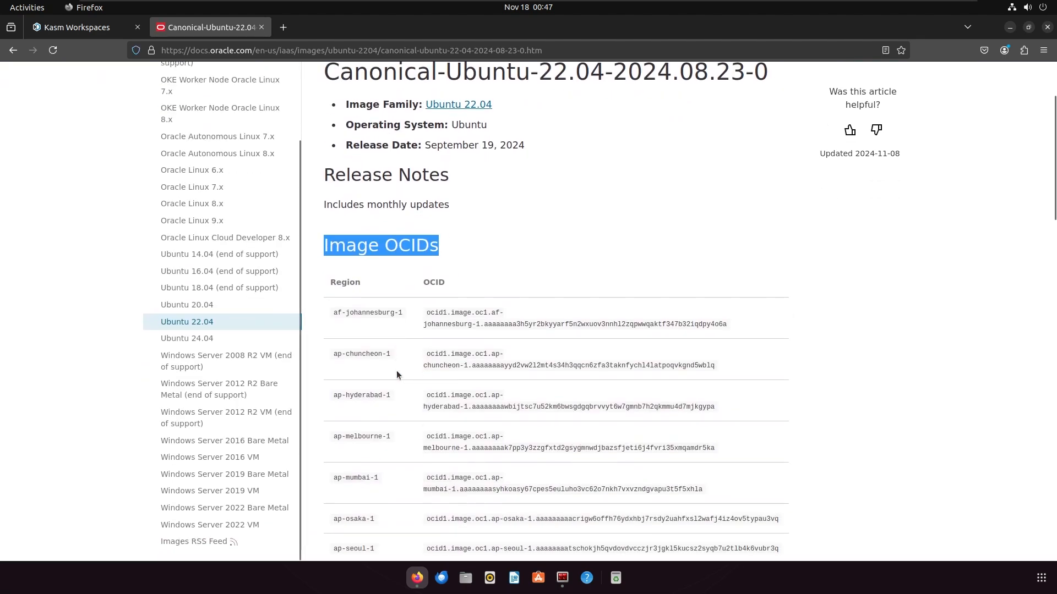
{"action": "scroll", "coordinate": [369, 368], "scroll_direction": "down", "scroll_amount": 12}
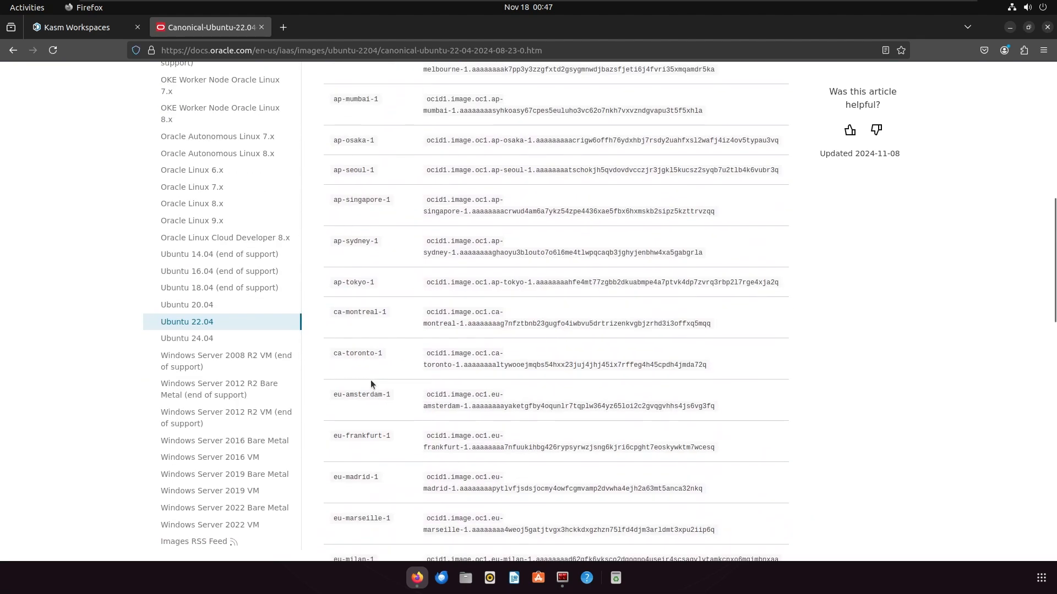
{"action": "scroll", "coordinate": [371, 385], "scroll_direction": "down", "scroll_amount": 10}
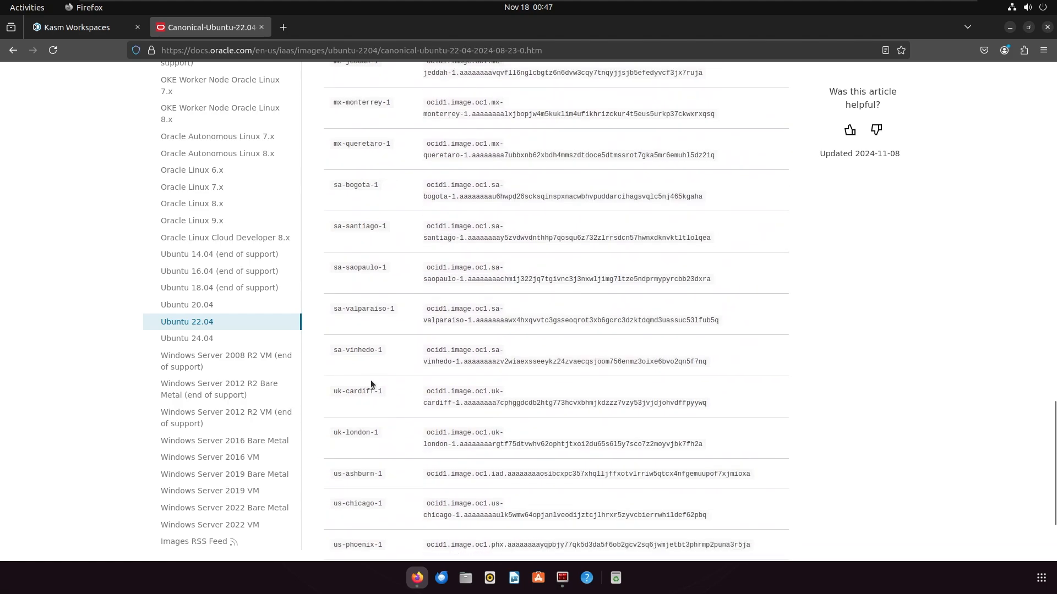
{"action": "left_click_drag", "start_coordinate": [334, 343], "coordinate": [751, 350]}
{"action": "right_click", "coordinate": [751, 345]}
{"action": "left_click", "coordinate": [766, 356]}
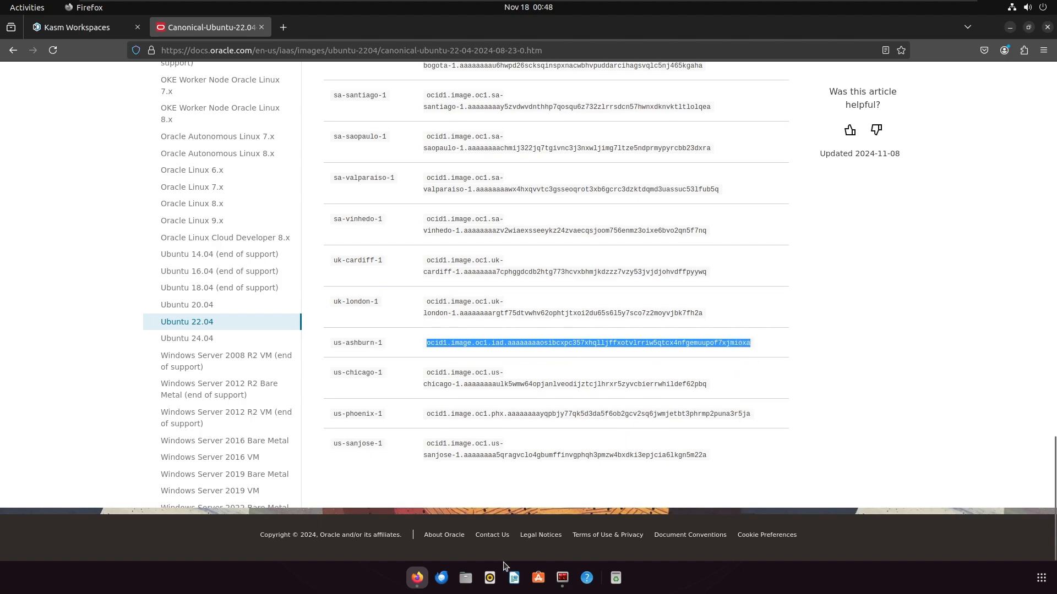
{"action": "left_click", "coordinate": [99, 35]}
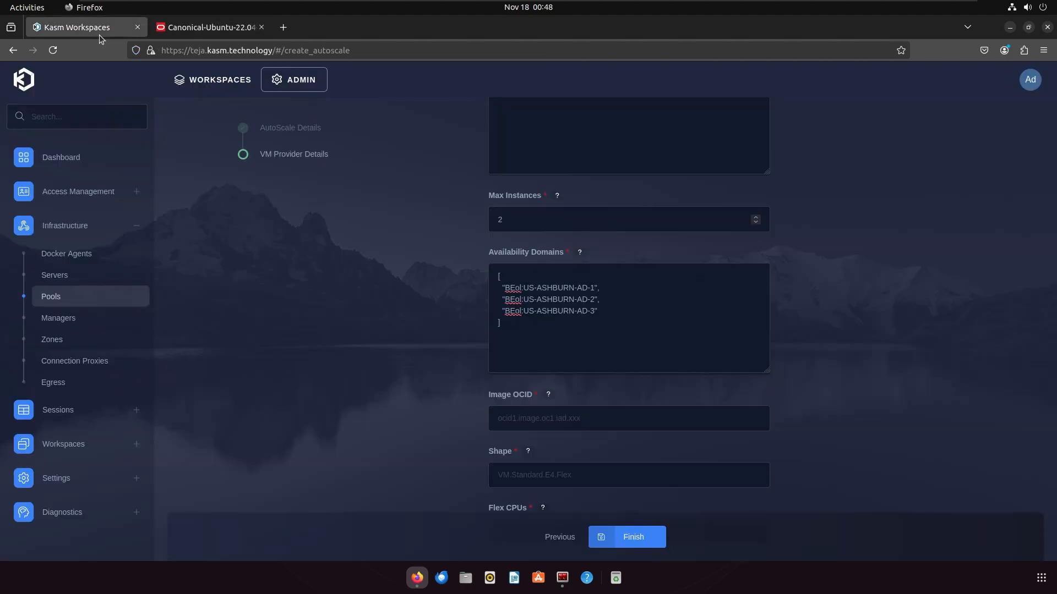
{"action": "left_click", "coordinate": [540, 417]}
{"action": "key", "text": "ctrl+v"}
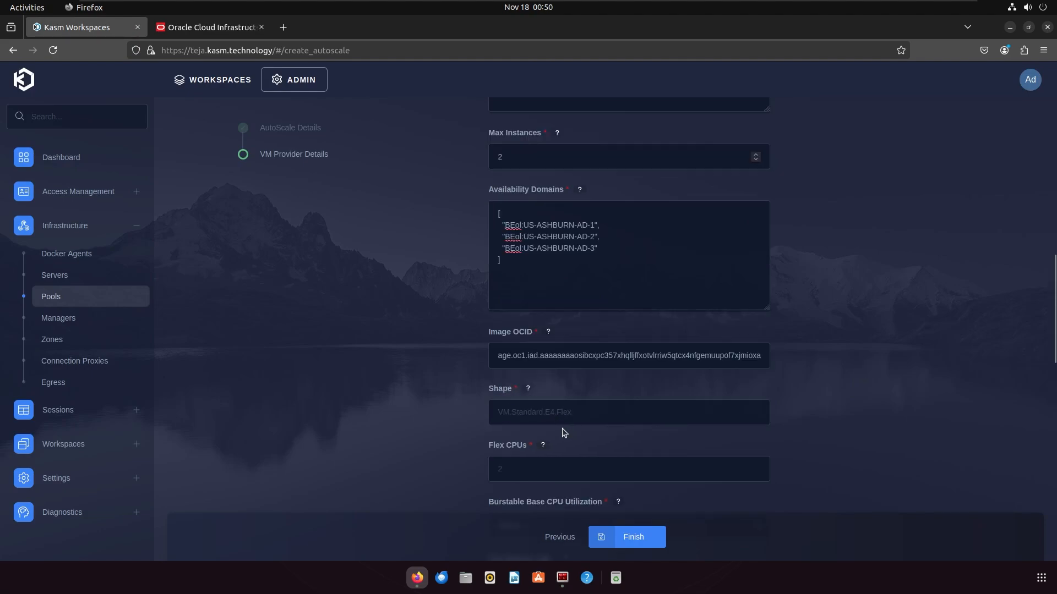
Set Shape to VM.Standard.E4.Flex, with Flex CPUs at 6 and Flex Memory GB at 16
{"action": "left_click", "coordinate": [546, 414]}
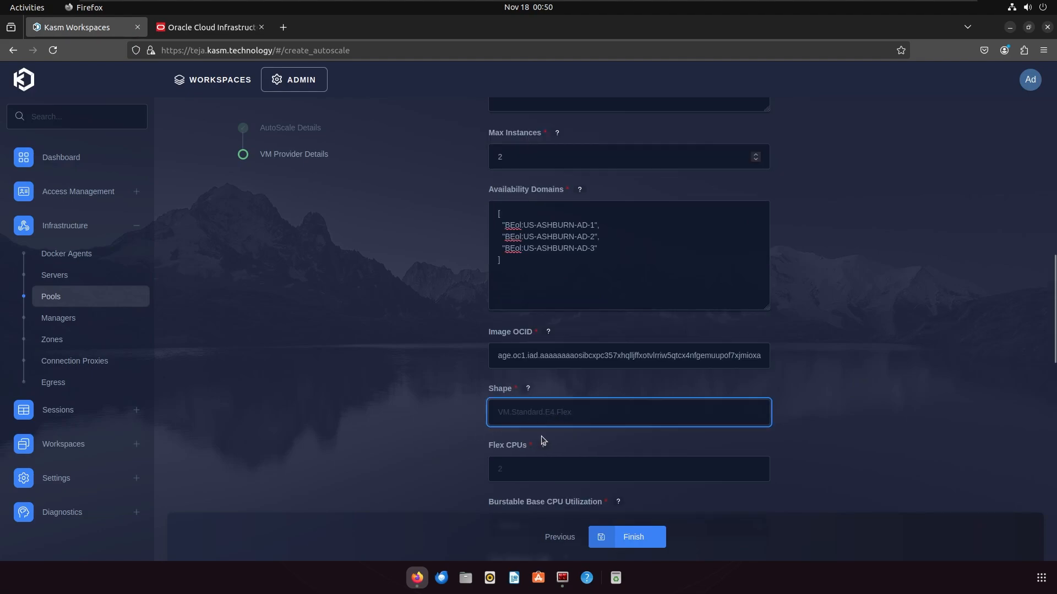
{"action": "key", "text": "ctrl+v"}
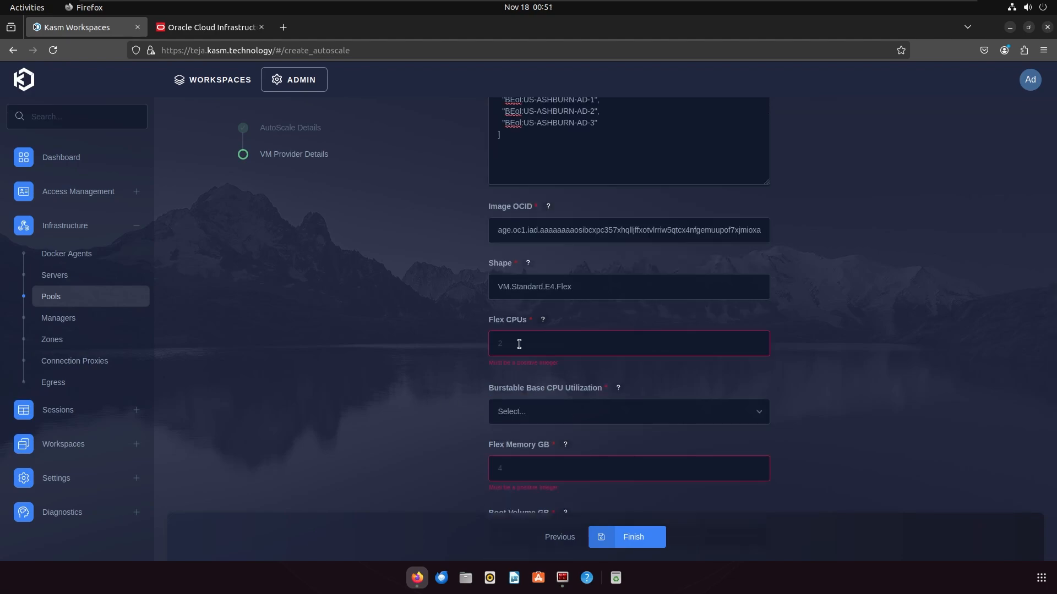
{"action": "left_click", "coordinate": [518, 344]}
{"action": "type", "text": "6"}
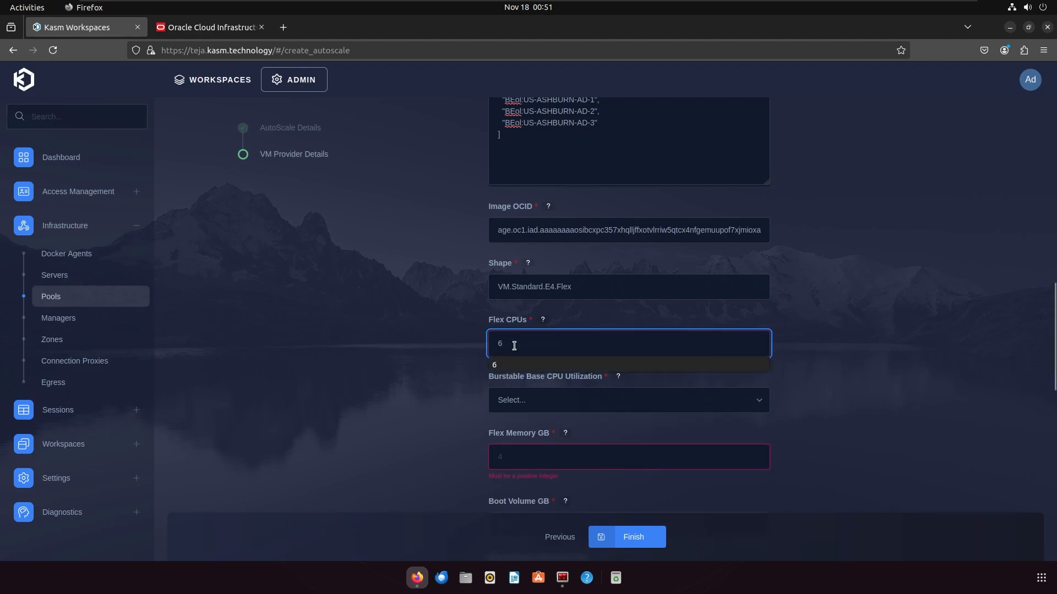
{"action": "left_click", "coordinate": [514, 461]}
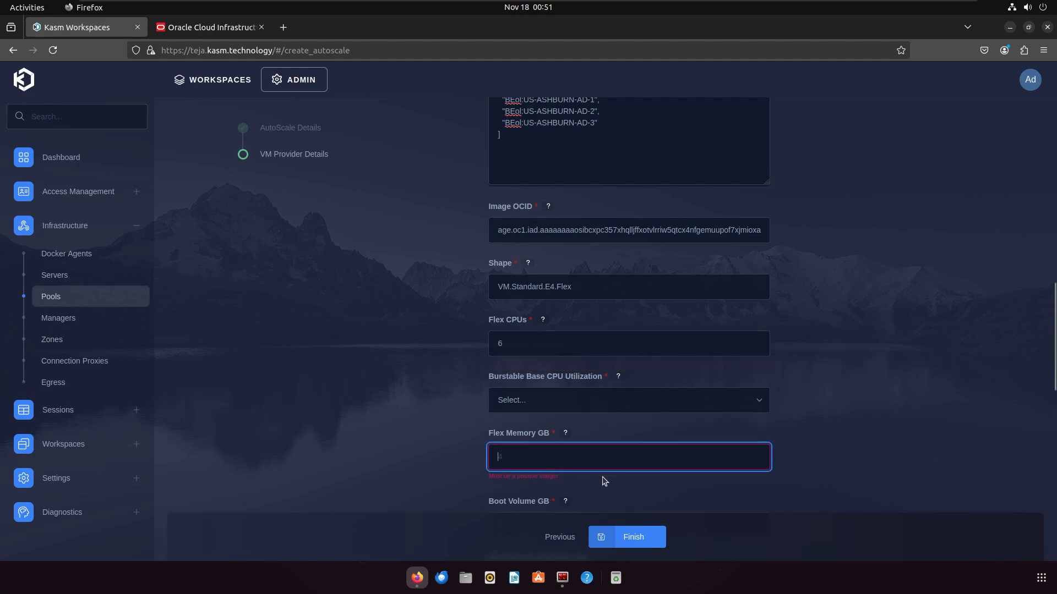
{"action": "type", "text": "16"}
{"action": "left_click", "coordinate": [853, 437]}
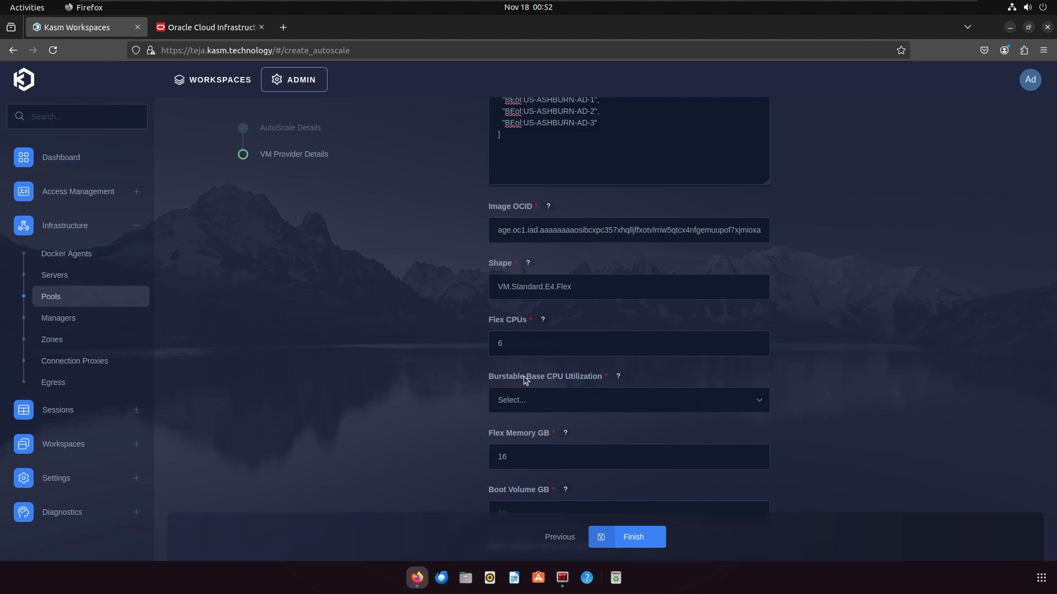
Set Burstable Base CPU Utilization to 12.5% and highlight the Flex CPUs value it applies to
{"action": "left_click", "coordinate": [523, 400]}
{"action": "left_click", "coordinate": [505, 464]}
{"action": "double_click", "coordinate": [507, 342]}
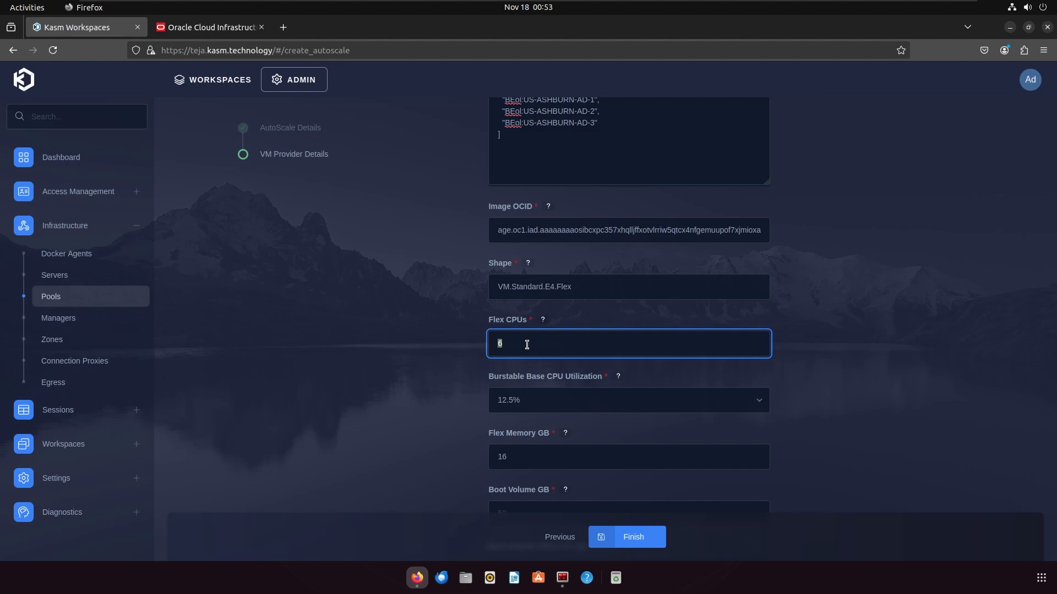
{"action": "left_click_drag", "start_coordinate": [524, 345], "coordinate": [485, 342]}
Set Boot Volume GB to 200
{"action": "scroll", "coordinate": [496, 369], "scroll_direction": "down", "scroll_amount": 2}
{"action": "left_click", "coordinate": [520, 387]}
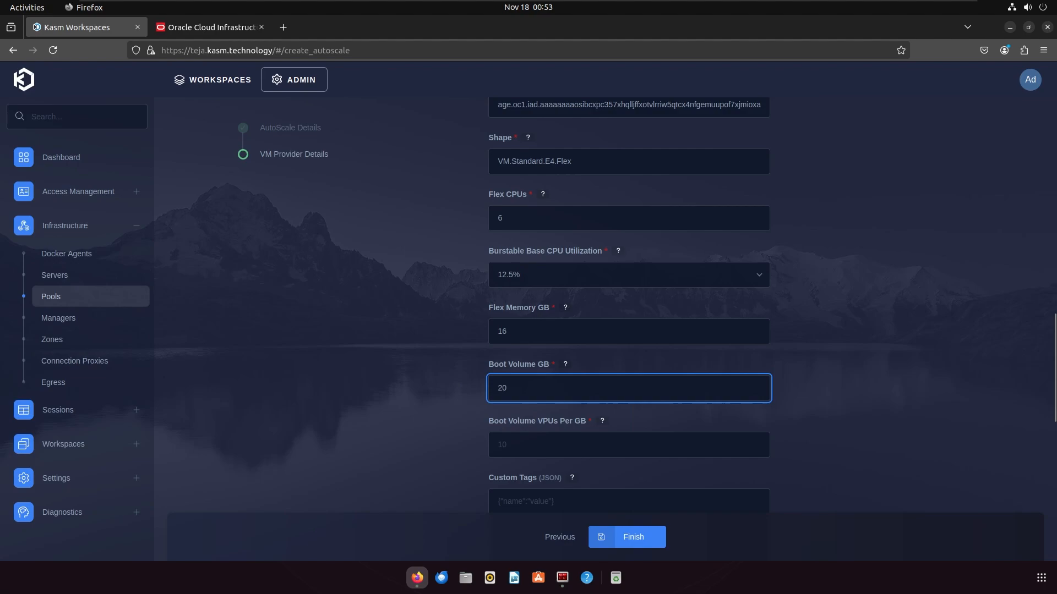
{"action": "type", "text": "0"}
Read the help description for Boot Volume VPUs Per GB and set the value to 10
{"action": "left_click", "coordinate": [547, 444]}
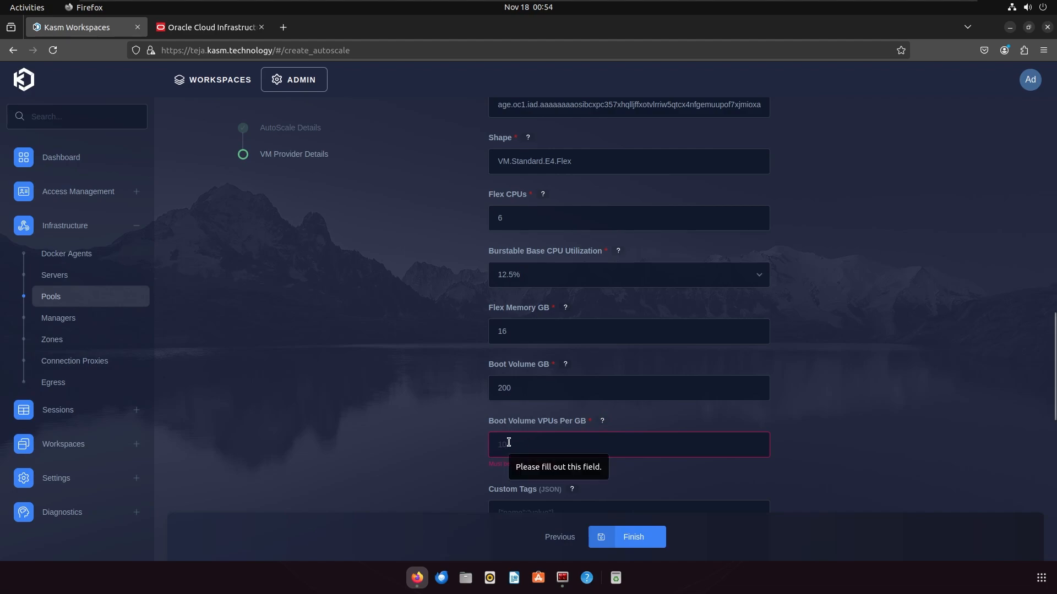
{"action": "left_click", "coordinate": [602, 421]}
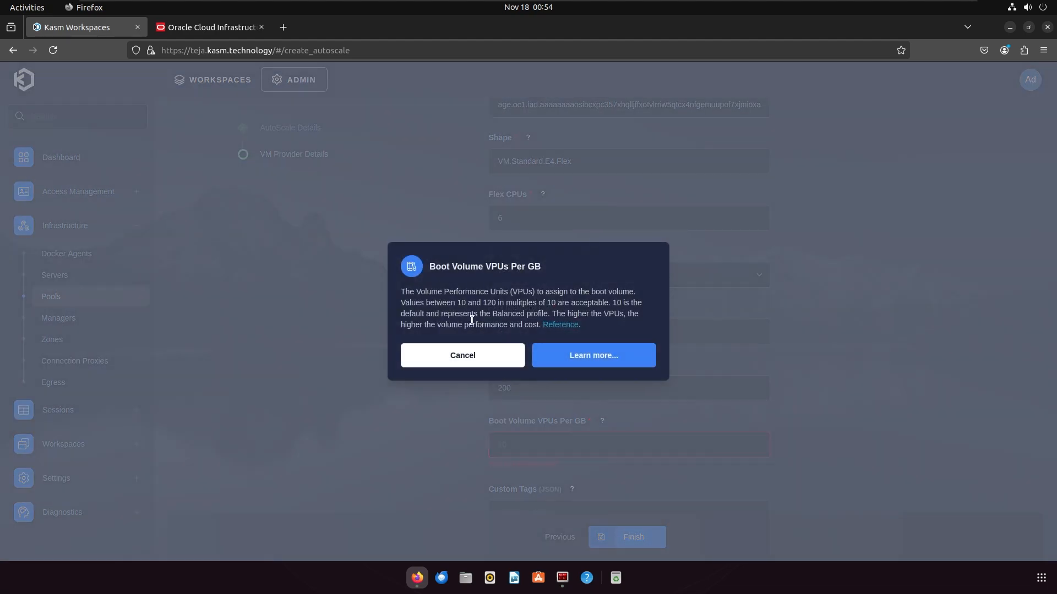
{"action": "triple_click", "coordinate": [461, 311]}
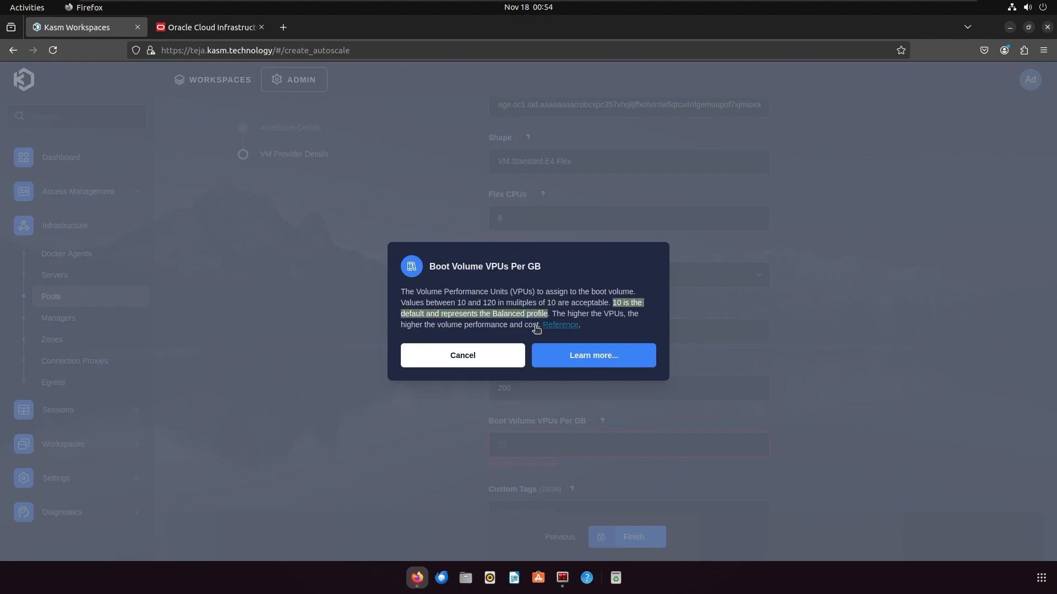
{"action": "left_click", "coordinate": [361, 339]}
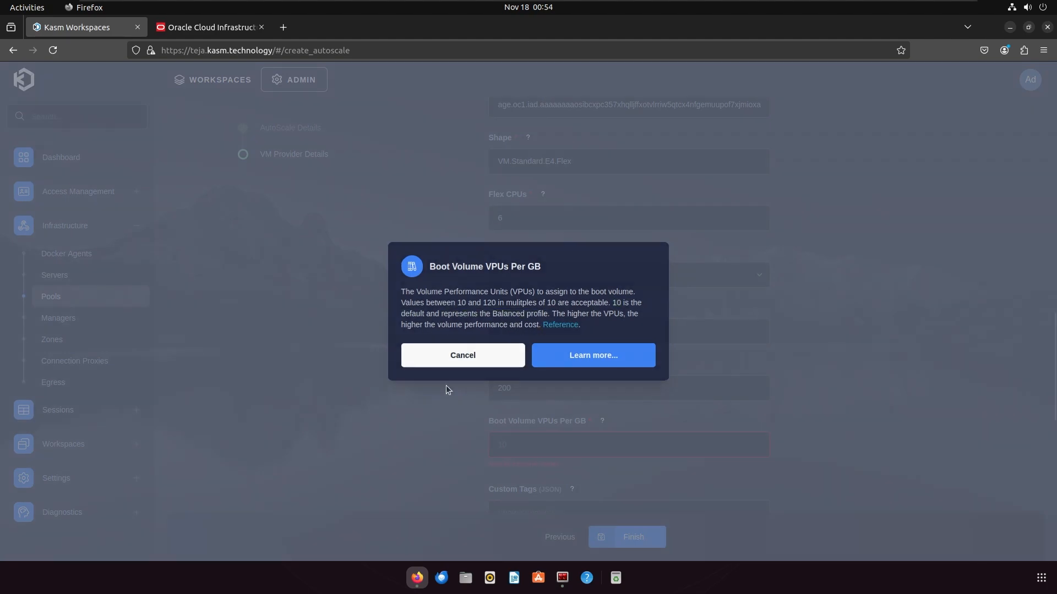
{"action": "left_click", "coordinate": [512, 441]}
{"action": "type", "text": "10"}
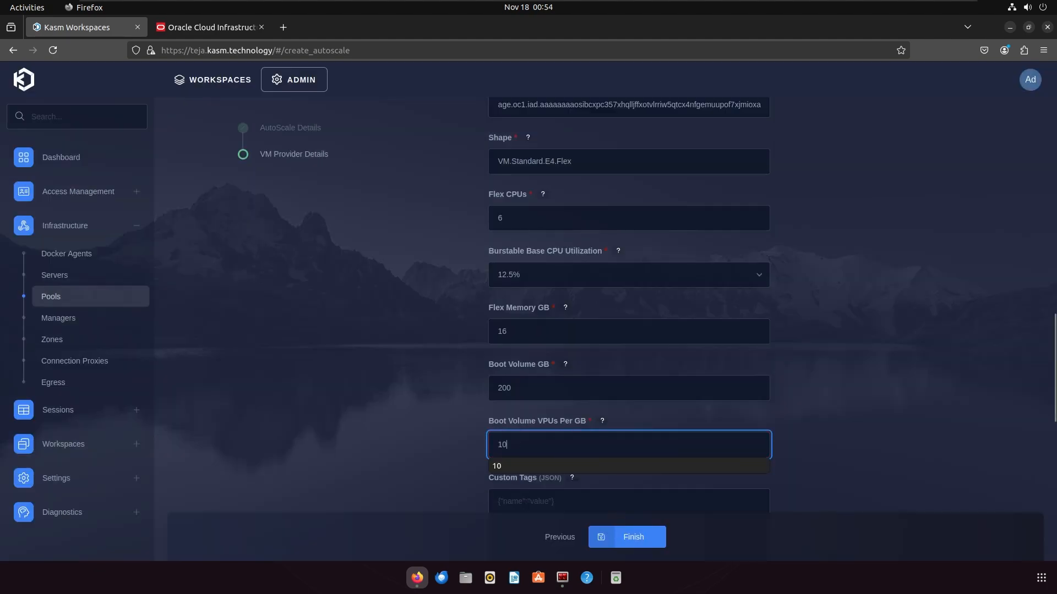
{"action": "scroll", "coordinate": [510, 389], "scroll_direction": "down", "scroll_amount": 5}
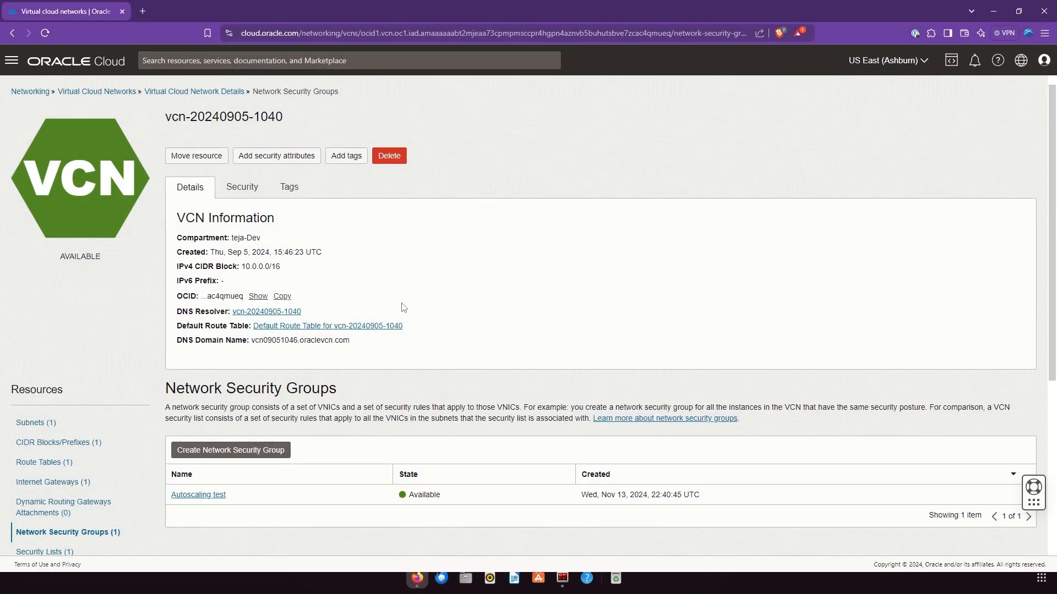
{"action": "left_click", "coordinate": [34, 422]}
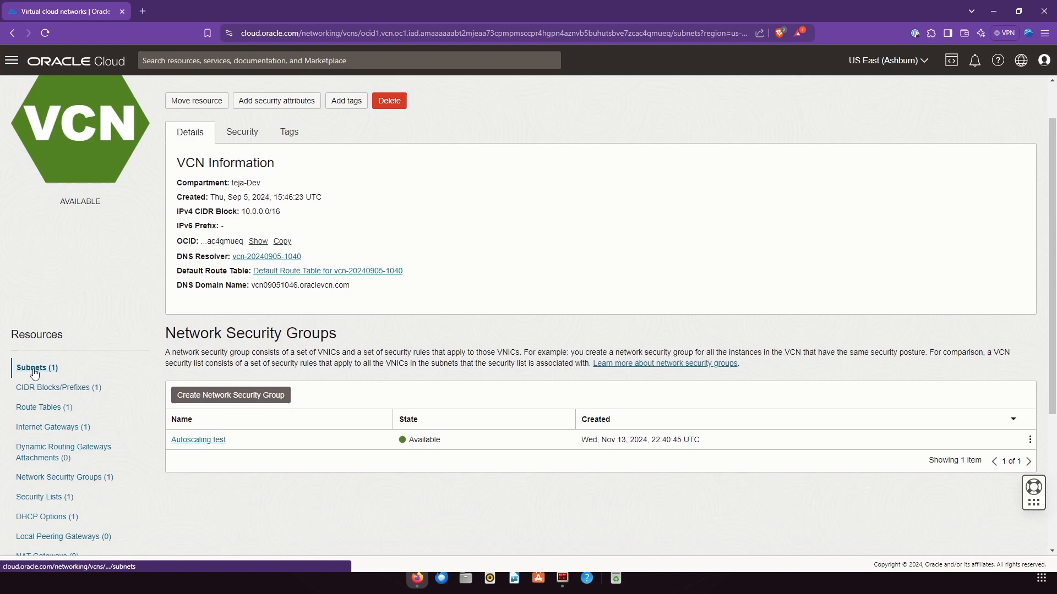
{"action": "scroll", "coordinate": [168, 292], "scroll_direction": "up", "scroll_amount": 1}
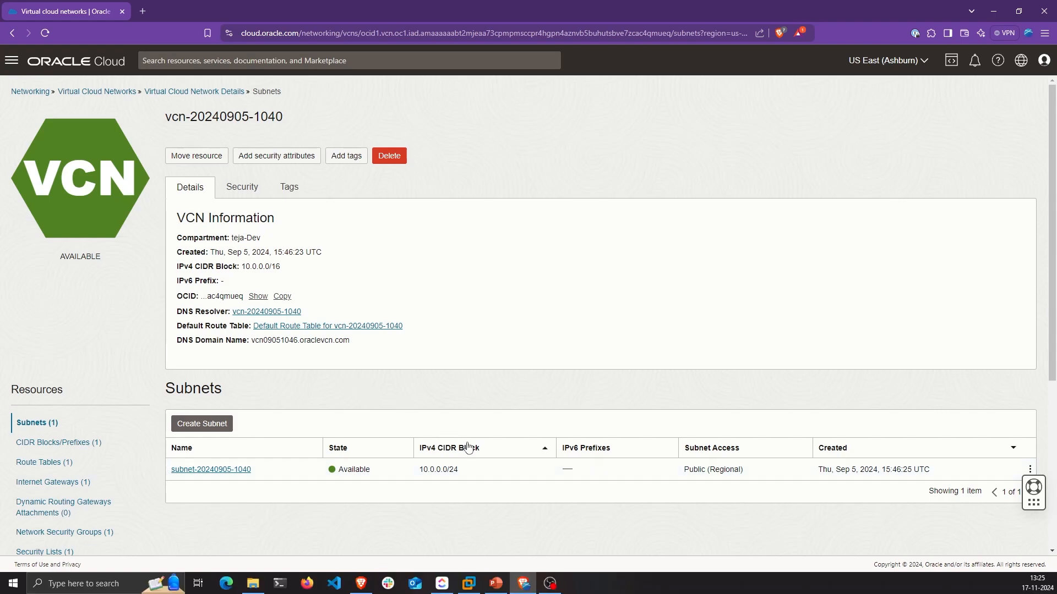
{"action": "left_click_drag", "start_coordinate": [419, 470], "coordinate": [460, 473]}
{"action": "left_click", "coordinate": [460, 474]}
{"action": "left_click", "coordinate": [240, 472]}
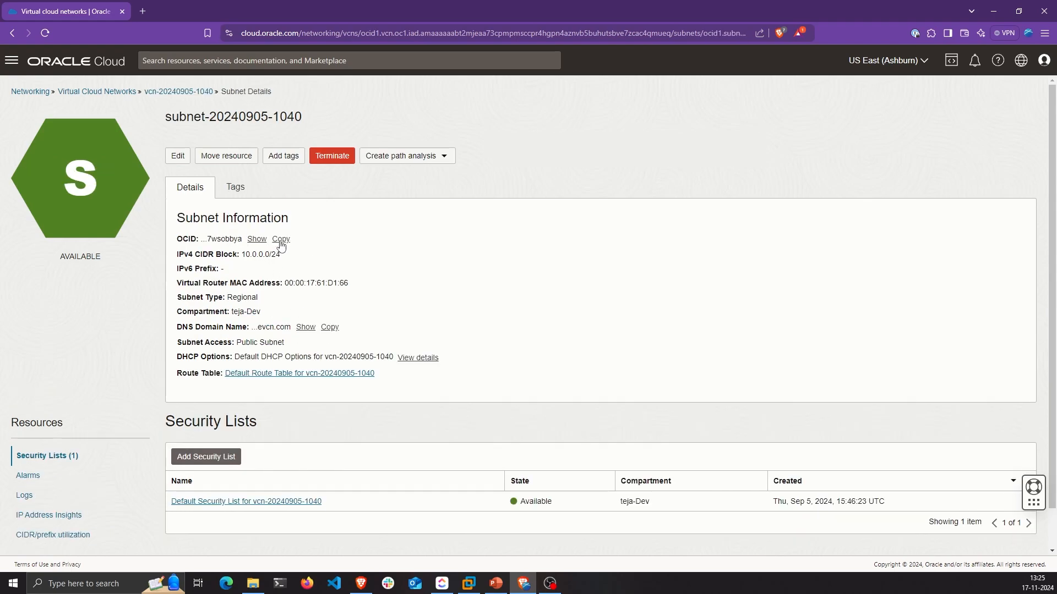
{"action": "left_click", "coordinate": [993, 14]}
{"action": "left_click", "coordinate": [534, 394]}
{"action": "key", "text": "ctrl+v"}
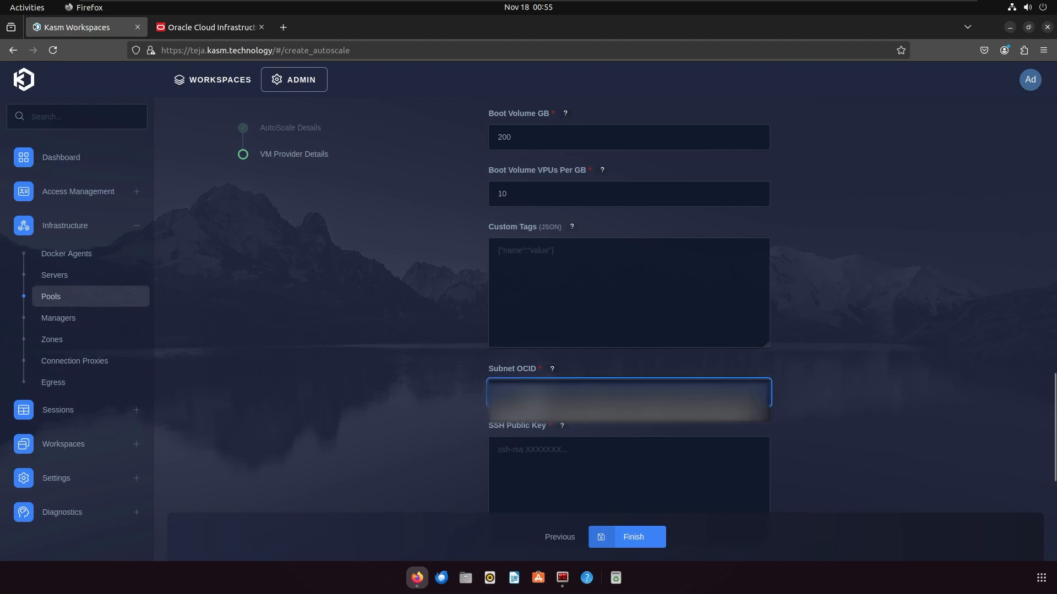
{"action": "left_click", "coordinate": [441, 402]}
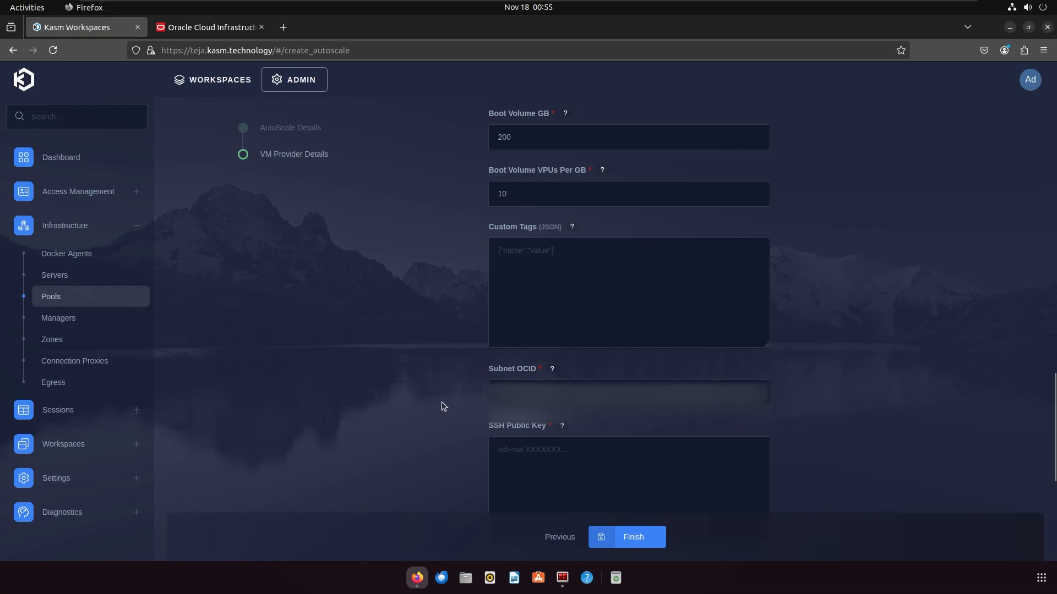
{"action": "scroll", "coordinate": [535, 262], "scroll_direction": "down", "scroll_amount": 3}
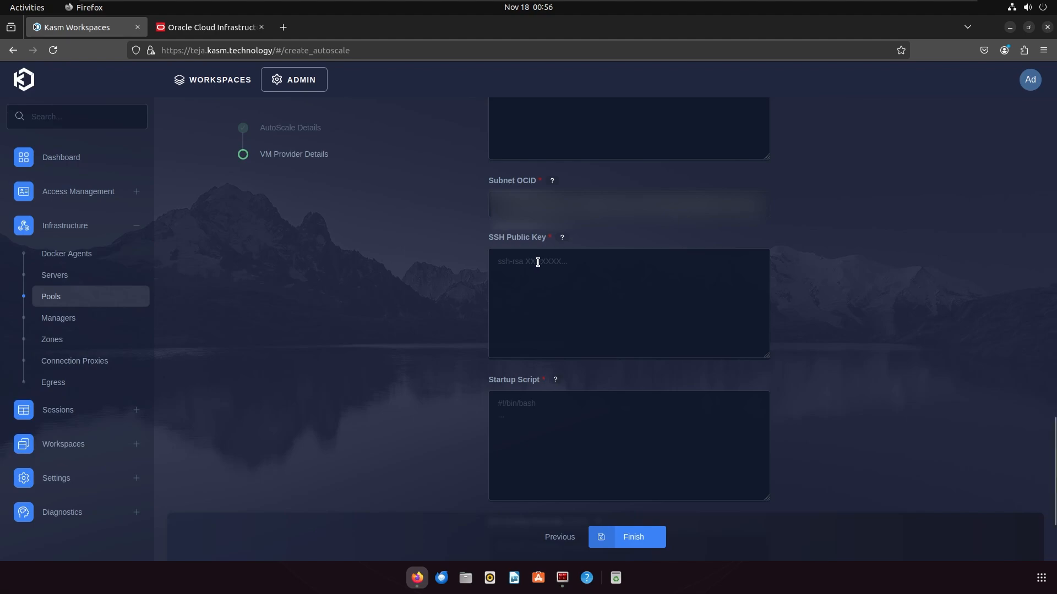
Display ~/.ssh/id_rsa.pub in the Terminator terminal and copy the whole key into the SSH Public Key field in Kasm
{"action": "left_click", "coordinate": [514, 270]}
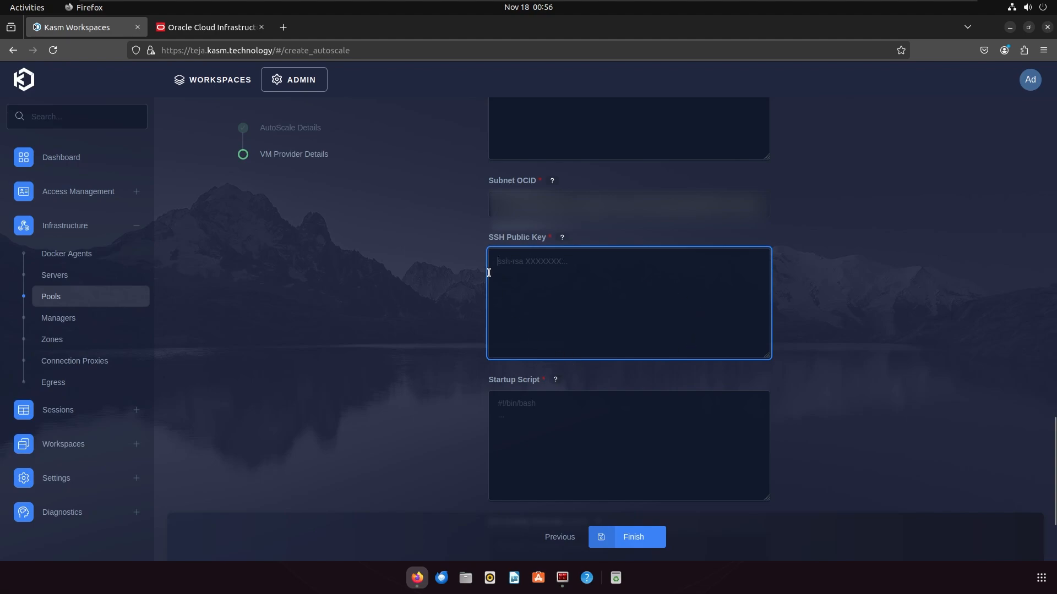
{"action": "key", "text": "alt+Tab"}
{"action": "type", "text": "ca"}
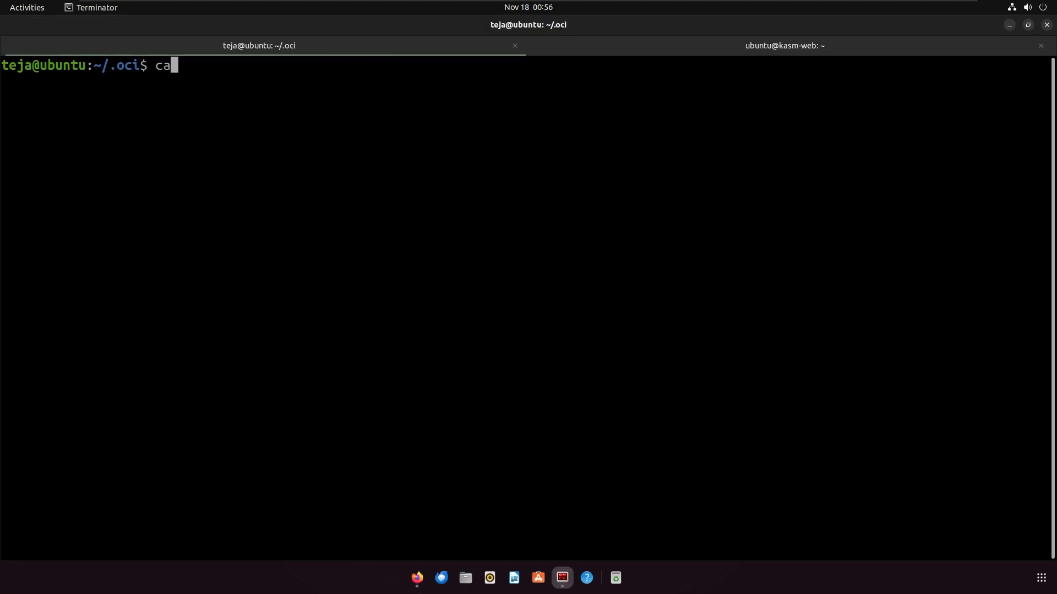
{"action": "type", "text": "t ~/.ssh/id_rsa.pub"}
{"action": "key", "text": "Return"}
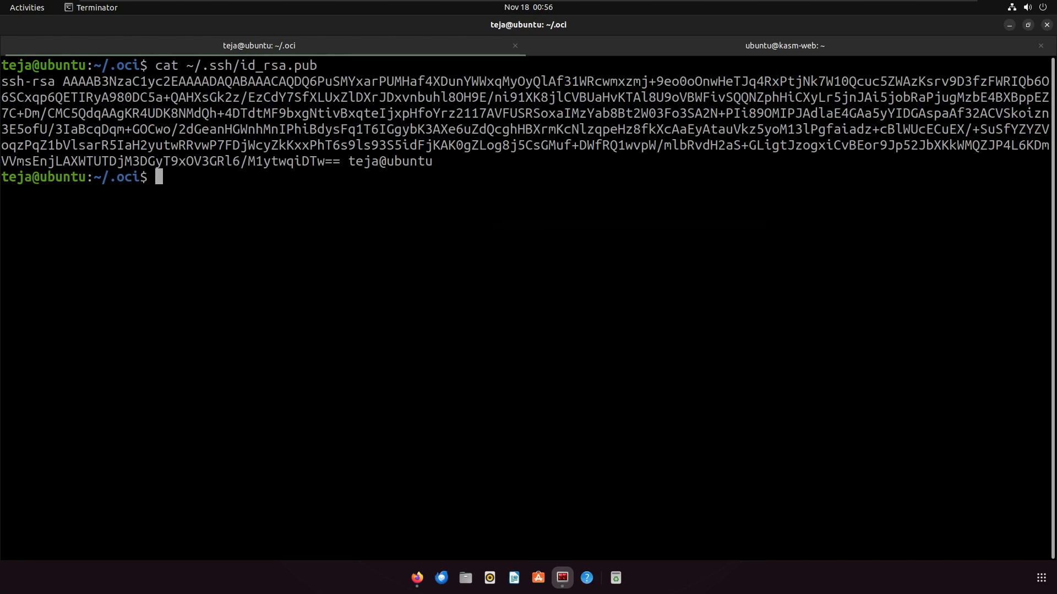
{"action": "left_click_drag", "start_coordinate": [433, 161], "coordinate": [3, 82]}
{"action": "right_click", "coordinate": [22, 86]}
{"action": "left_click", "coordinate": [33, 91]}
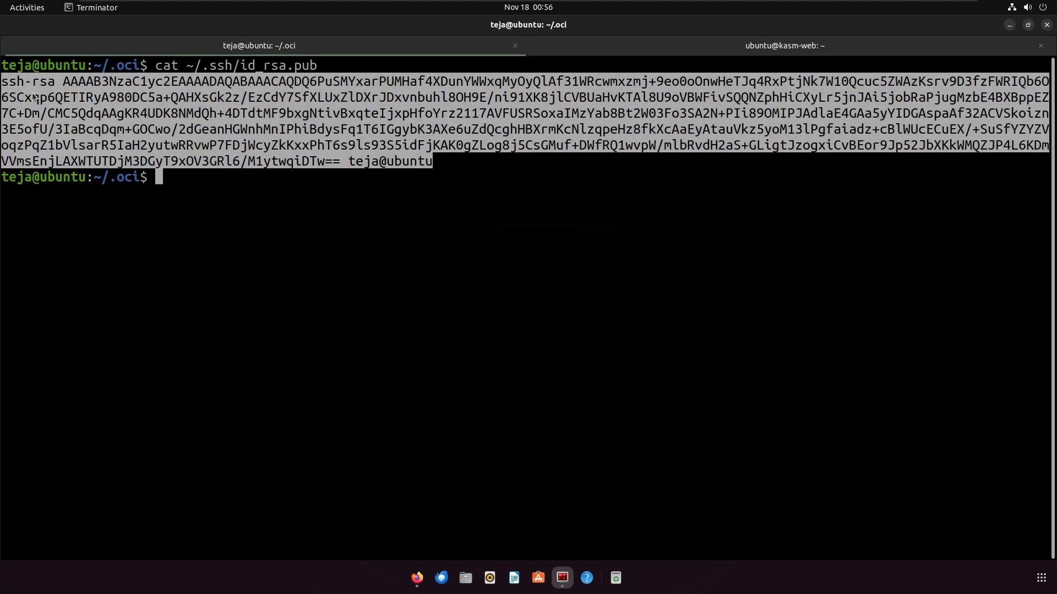
{"action": "key", "text": "alt+Tab"}
{"action": "key", "text": "ctrl+v"}
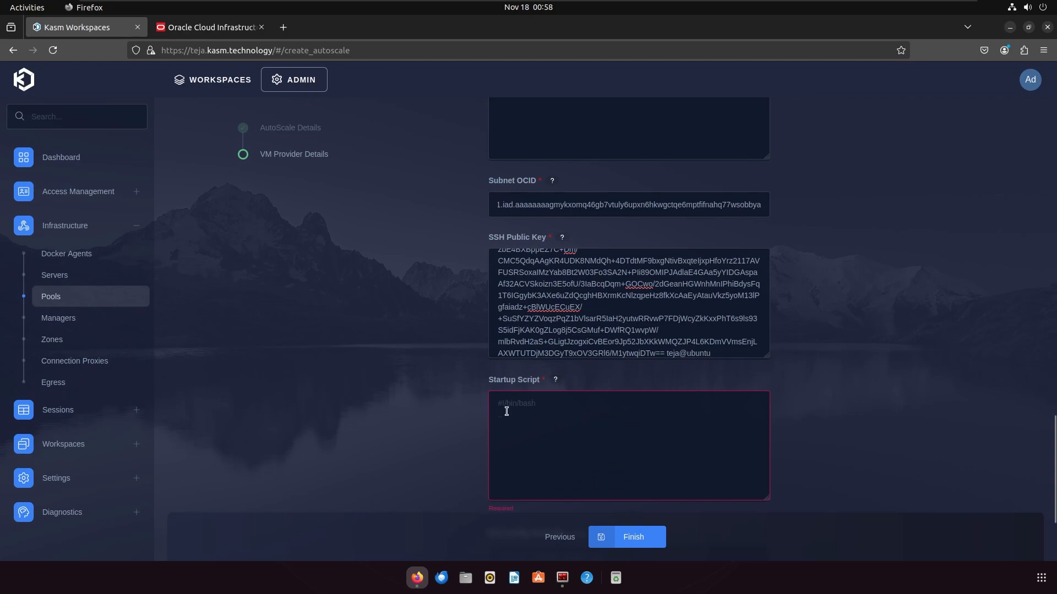
Open the 1.15.0 docker_agents ubuntu.sh script in kasmtech's workspaces-autoscale-startup-scripts repository on GitHub and copy its full contents
{"action": "key", "text": "ctrl+t"}
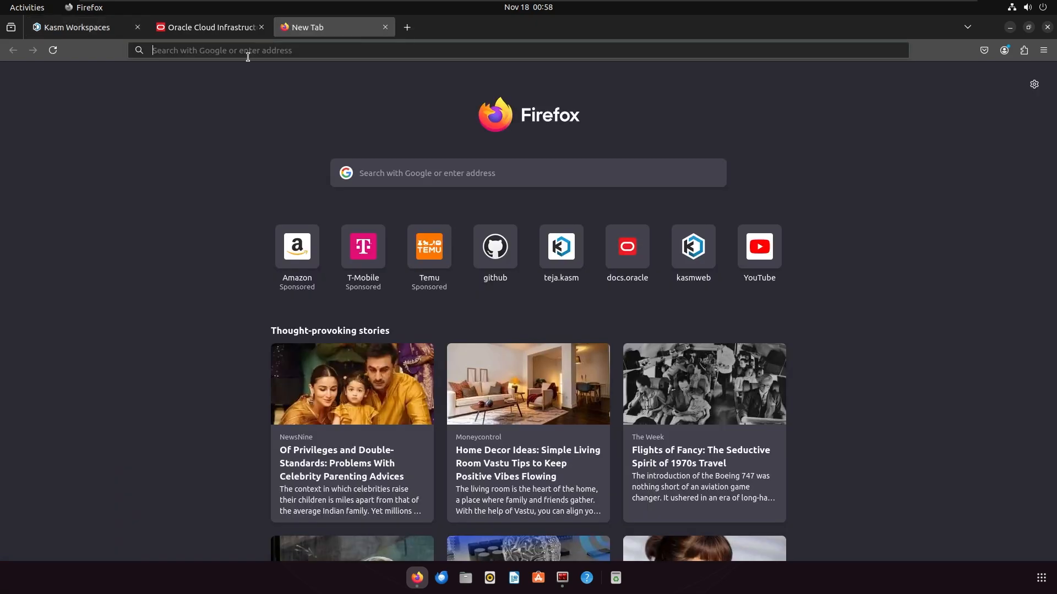
{"action": "key", "text": "ctrl+v"}
{"action": "key", "text": "Return"}
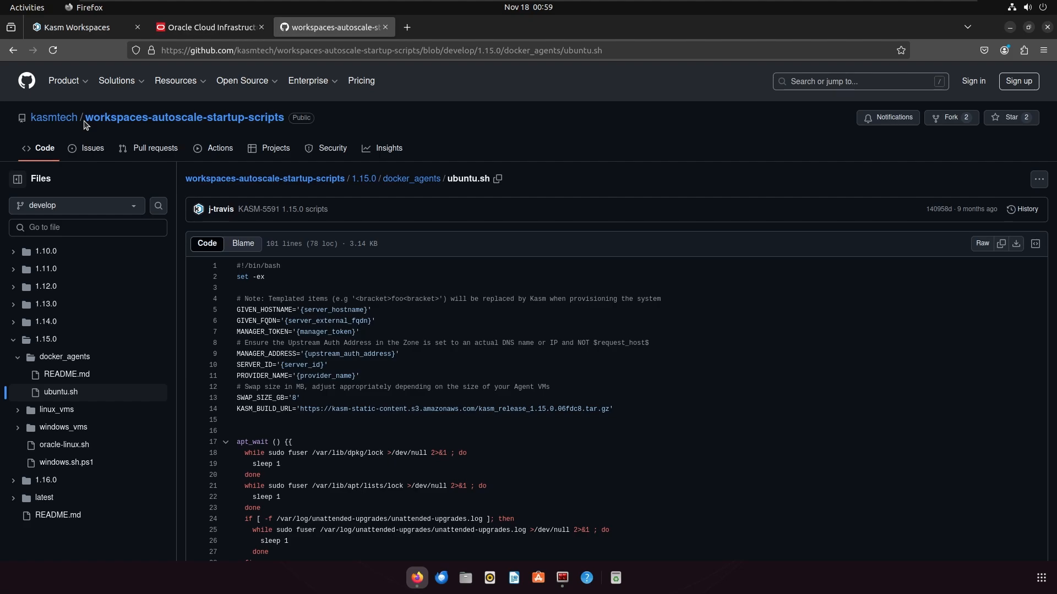
{"action": "left_click_drag", "start_coordinate": [86, 117], "coordinate": [284, 116]}
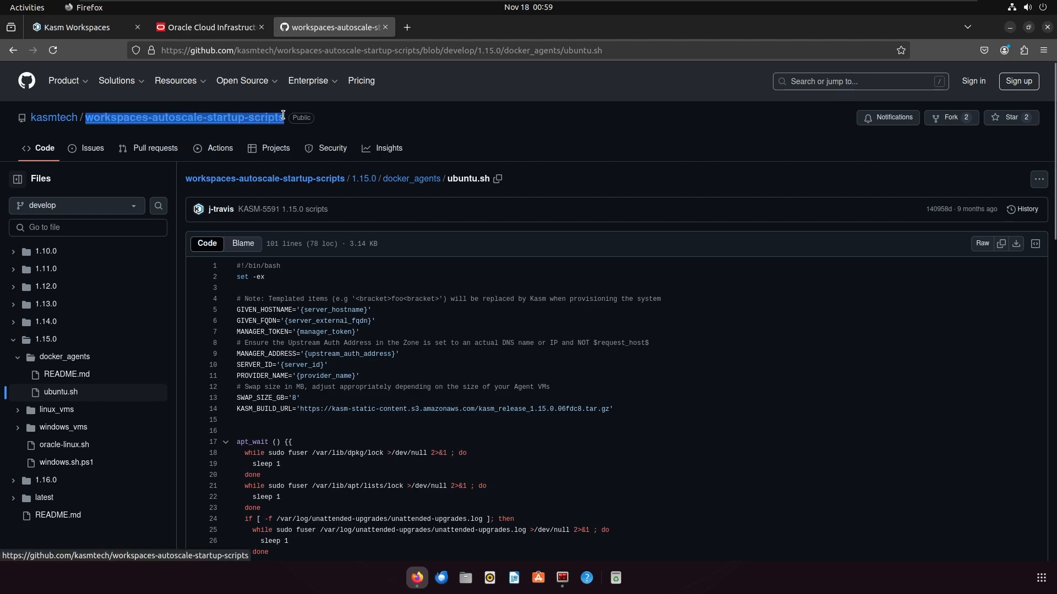
{"action": "left_click", "coordinate": [1001, 181]}
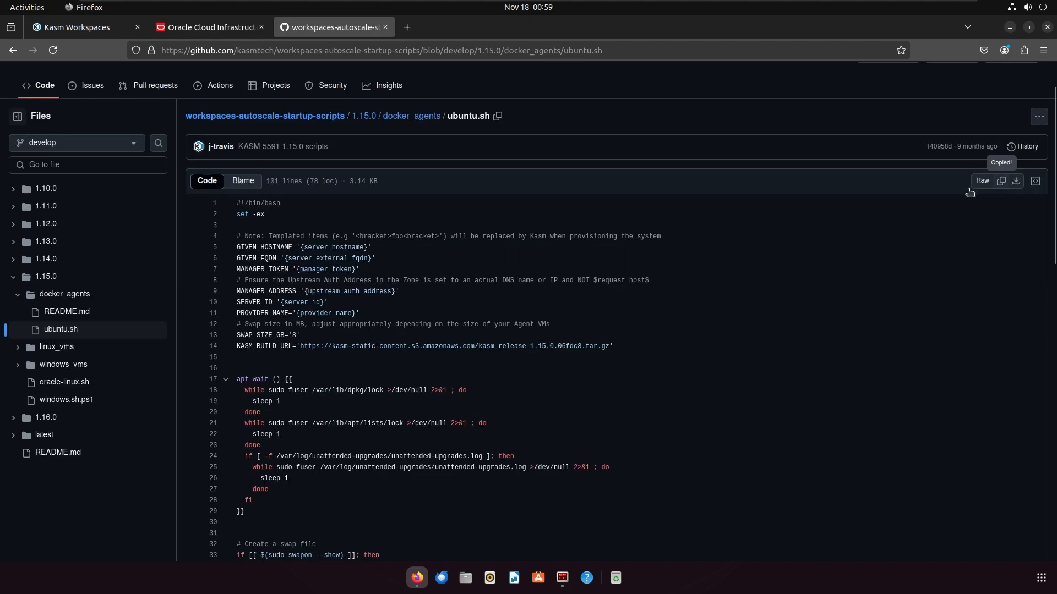
Paste the copied ubuntu.sh script into the Startup Script field in Kasm and enlarge the field
{"action": "left_click", "coordinate": [77, 27]}
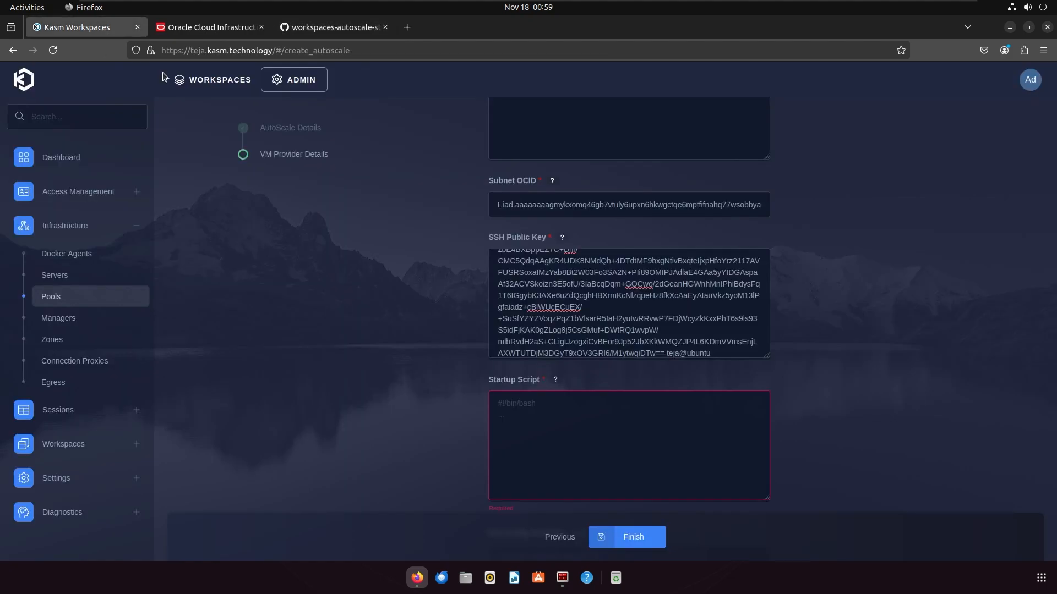
{"action": "left_click", "coordinate": [630, 399]}
{"action": "key", "text": "ctrl+v"}
{"action": "scroll", "coordinate": [767, 468], "scroll_direction": "down", "scroll_amount": 2}
{"action": "left_click_drag", "start_coordinate": [766, 372], "coordinate": [738, 535]}
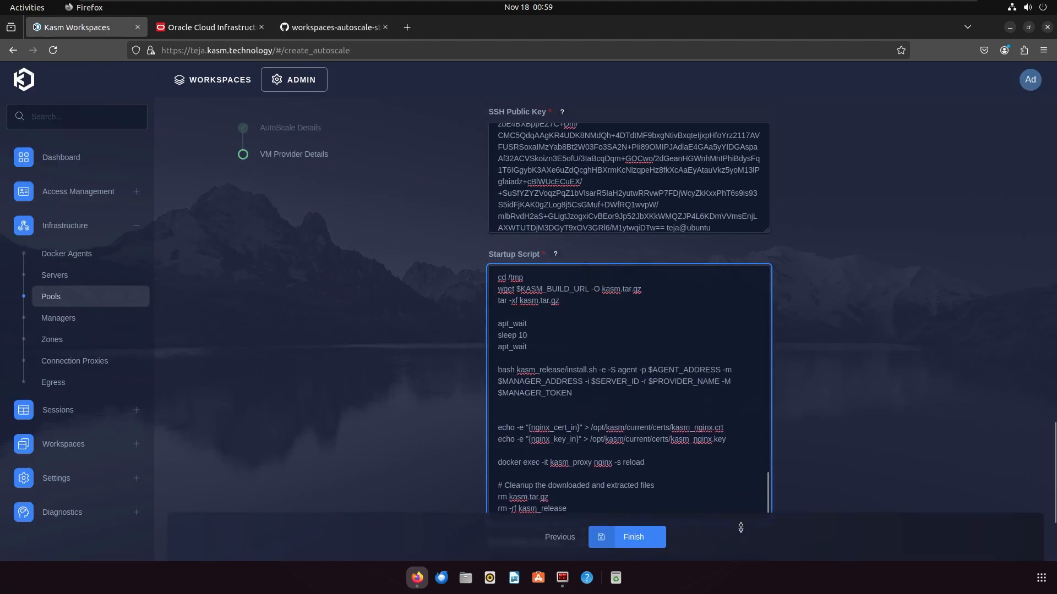
{"action": "scroll", "coordinate": [804, 365], "scroll_direction": "down", "scroll_amount": 2}
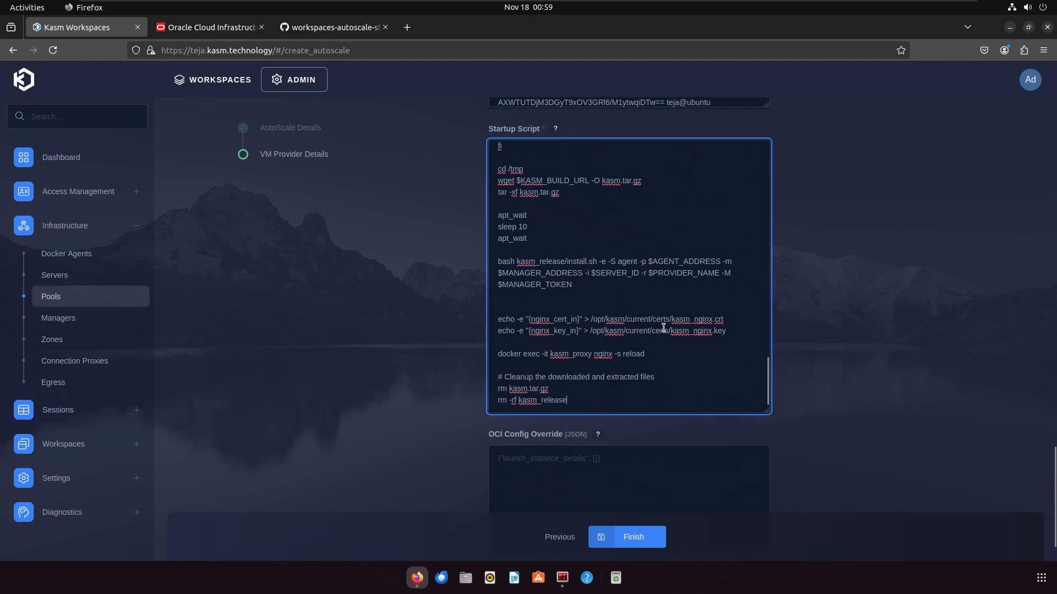
Comment out the IP line under "#AWS Internal IP" in the startup script
{"action": "scroll", "coordinate": [663, 327], "scroll_direction": "up", "scroll_amount": 10}
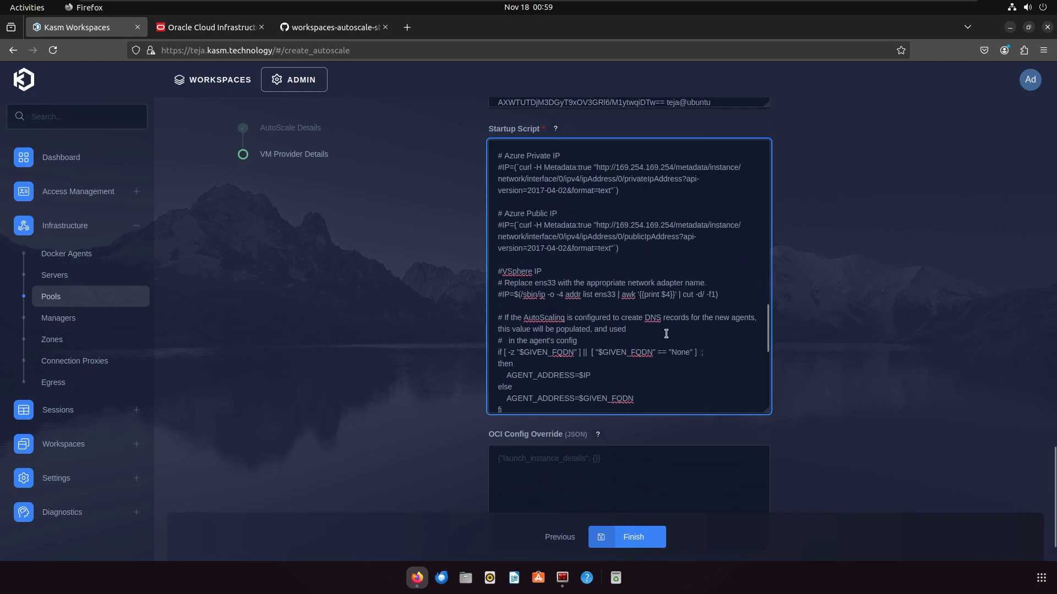
{"action": "scroll", "coordinate": [666, 334], "scroll_direction": "up", "scroll_amount": 5}
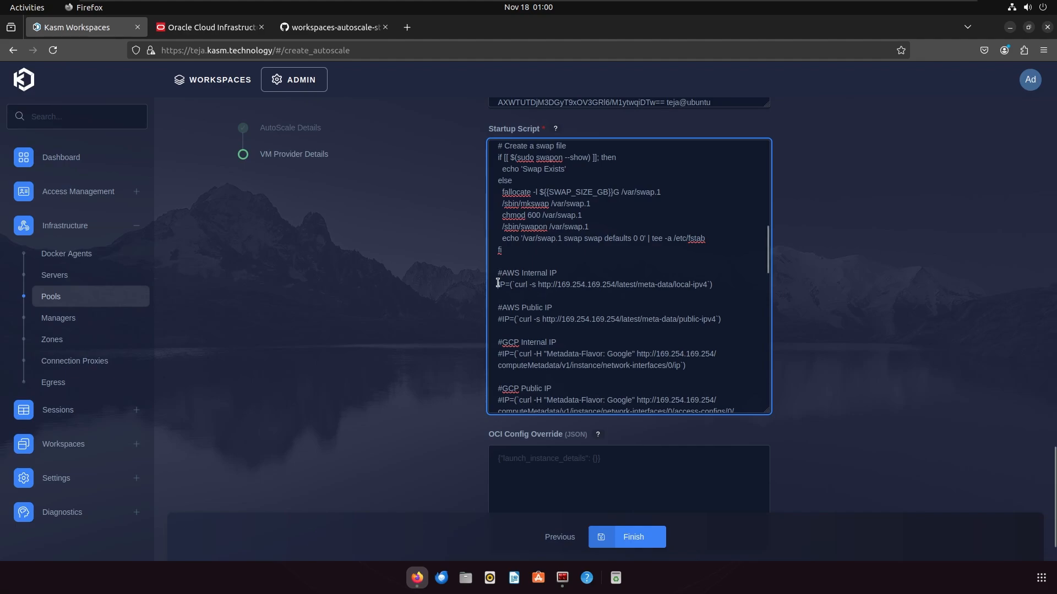
{"action": "left_click_drag", "start_coordinate": [498, 284], "coordinate": [721, 284]}
{"action": "left_click", "coordinate": [721, 284]}
{"action": "left_click_drag", "start_coordinate": [495, 272], "coordinate": [569, 274]}
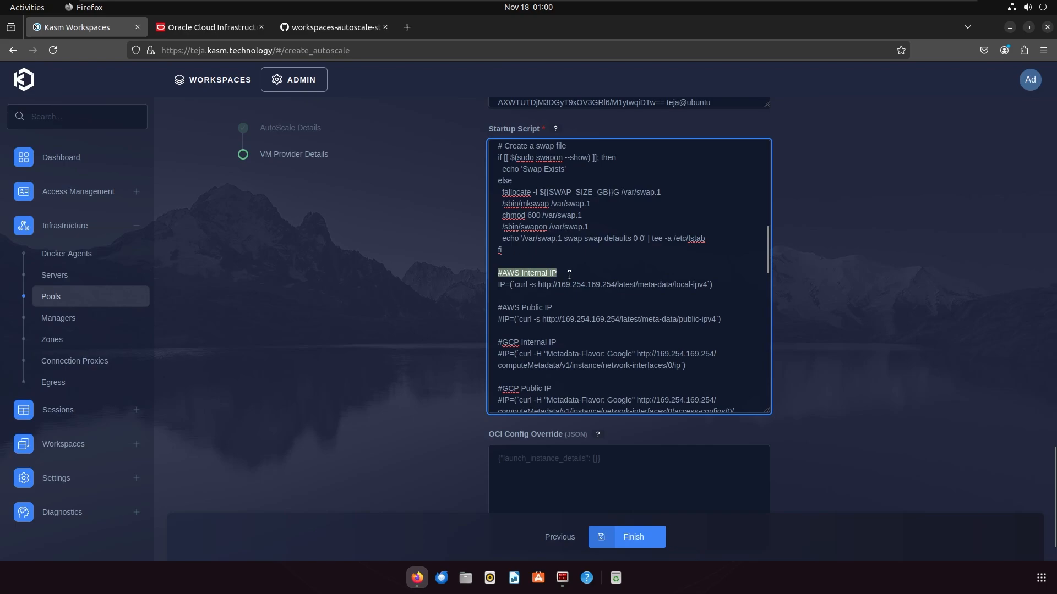
{"action": "triple_click", "coordinate": [568, 342]}
{"action": "left_click", "coordinate": [506, 298]}
{"action": "type", "text": "#"}
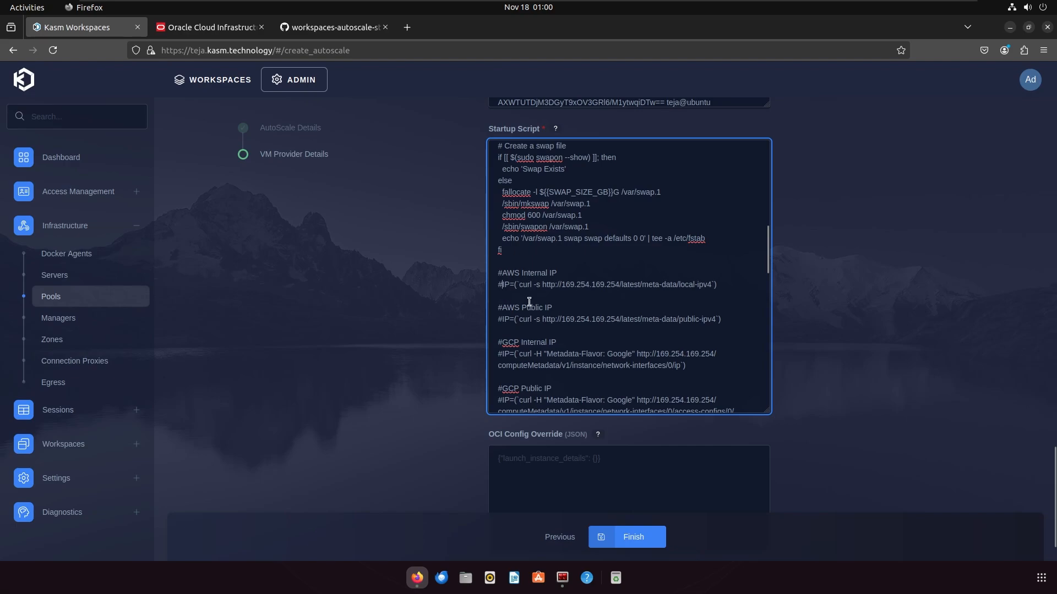
Uncomment the IP line under "# OCI Internal IP" in the startup script
{"action": "scroll", "coordinate": [529, 301], "scroll_direction": "down", "scroll_amount": 6}
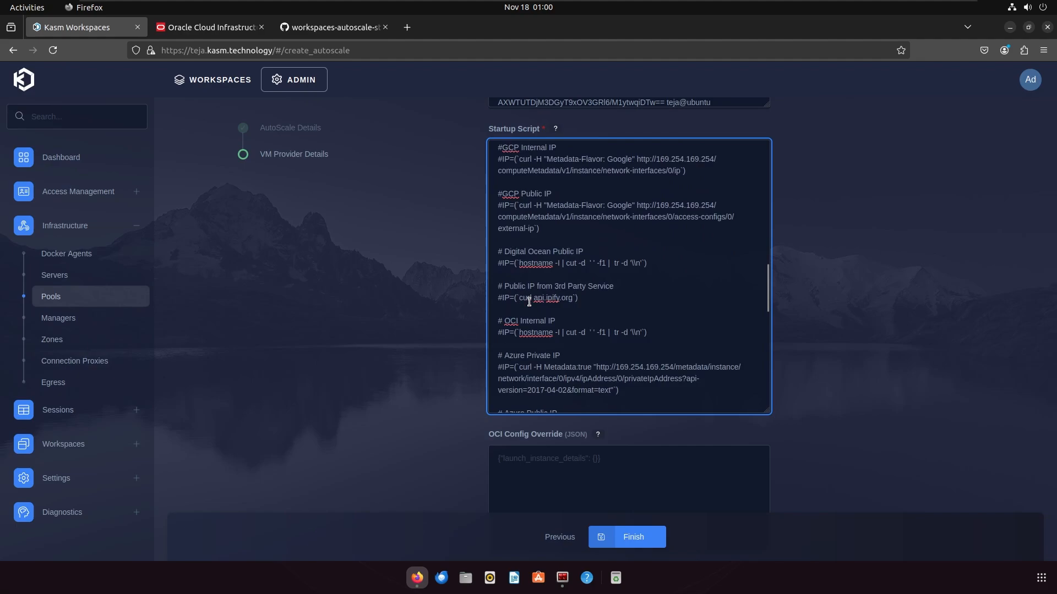
{"action": "scroll", "coordinate": [529, 302], "scroll_direction": "down", "scroll_amount": 2}
{"action": "left_click_drag", "start_coordinate": [566, 251], "coordinate": [497, 254]}
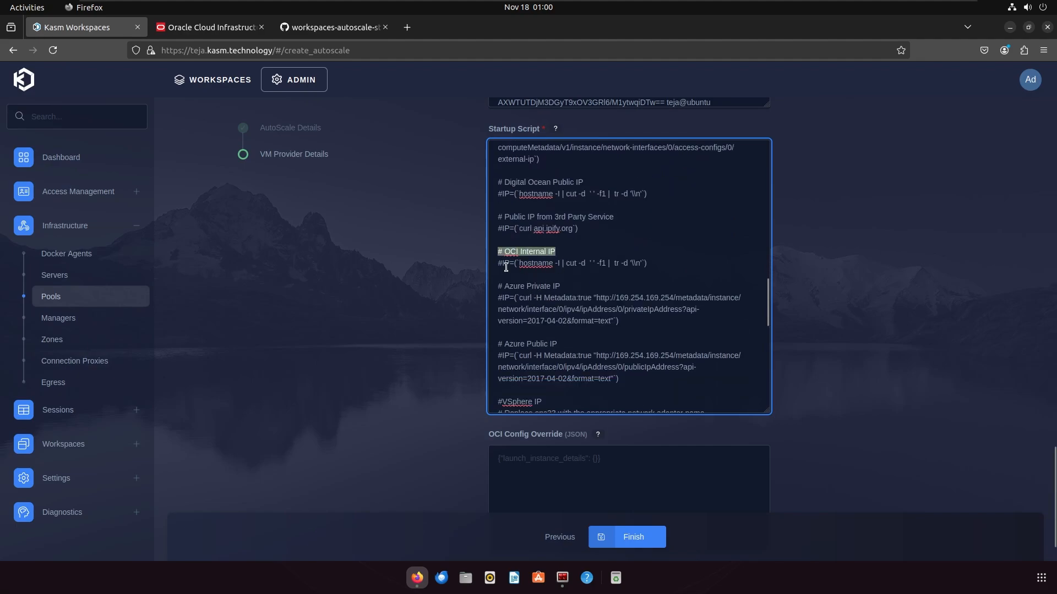
{"action": "left_click", "coordinate": [503, 264]}
{"action": "key", "text": "BackSpace"}
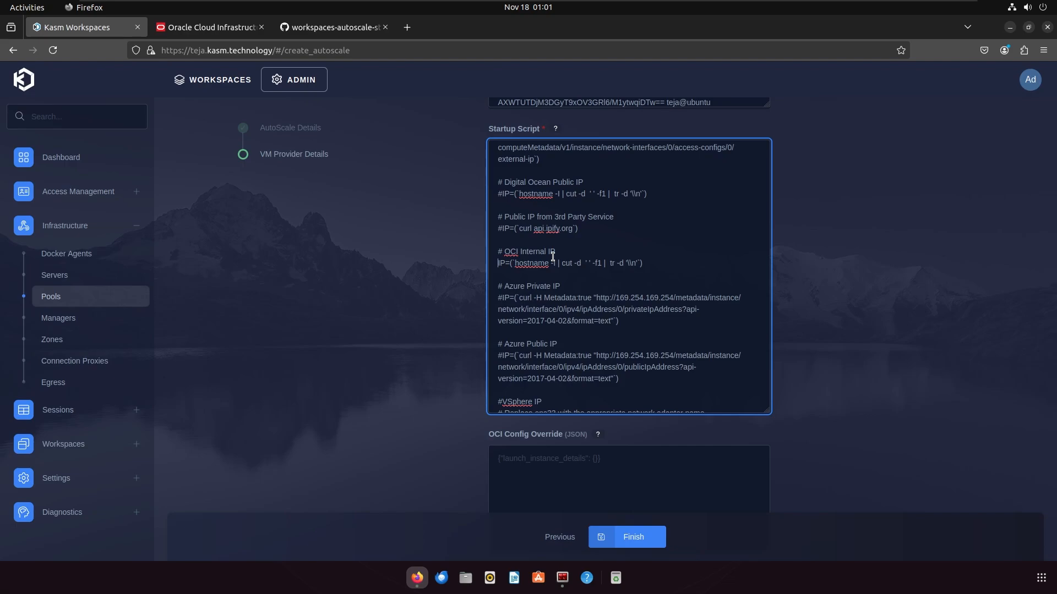
Comment out the two echo lines writing kasm_nginx.crt and kasm_nginx.key near the end of the startup script
{"action": "scroll", "coordinate": [553, 256], "scroll_direction": "down", "scroll_amount": 10}
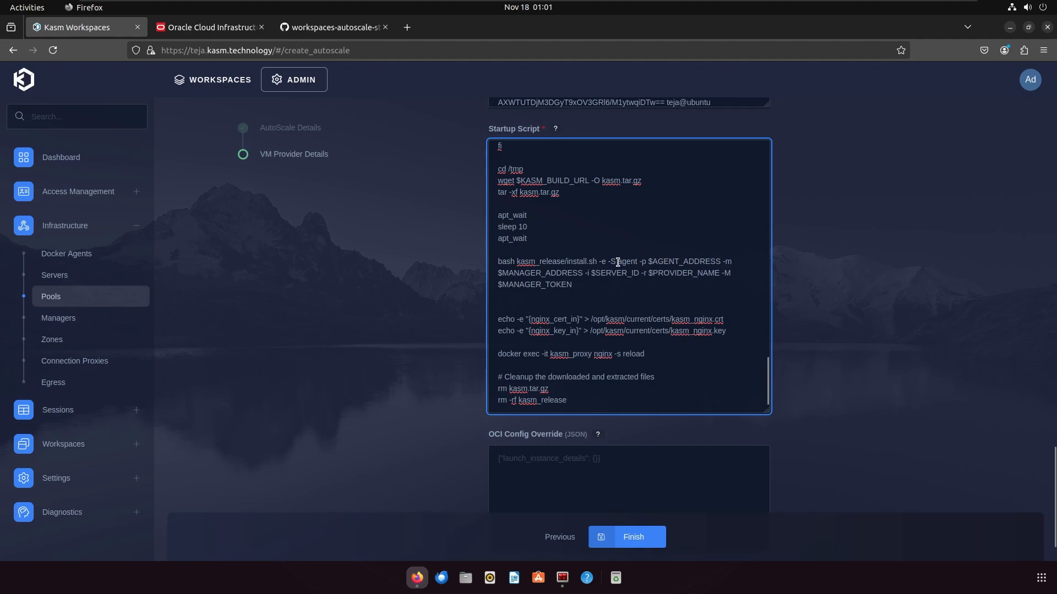
{"action": "left_click_drag", "start_coordinate": [617, 263], "coordinate": [635, 263]}
{"action": "left_click", "coordinate": [501, 319]}
{"action": "type", "text": "#"}
{"action": "left_click", "coordinate": [498, 330]}
{"action": "type", "text": "#"}
{"action": "left_click_drag", "start_coordinate": [734, 331], "coordinate": [495, 318]}
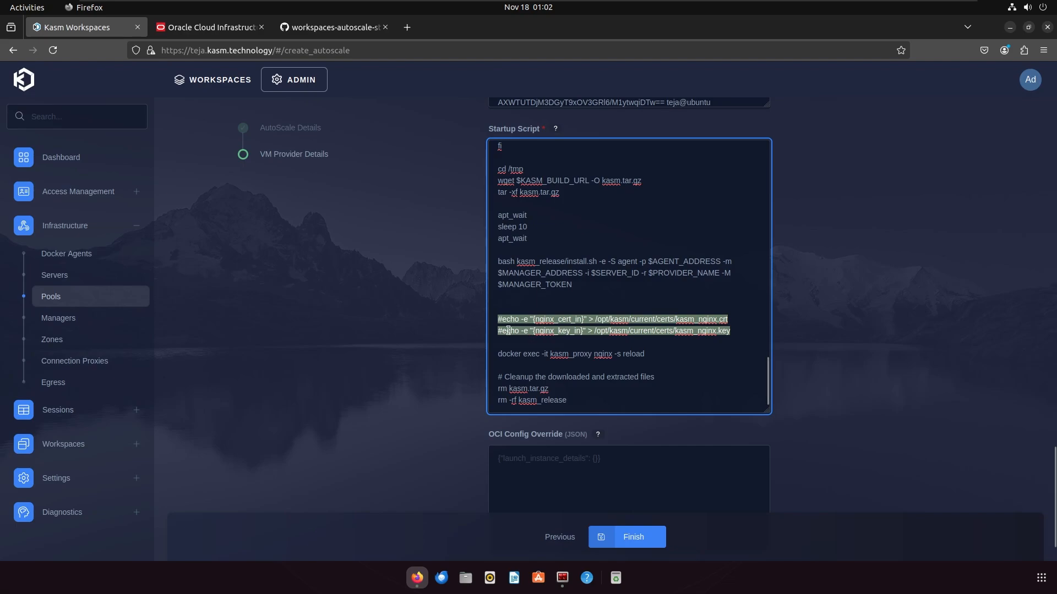
{"action": "left_click", "coordinate": [507, 330]}
{"action": "left_click_drag", "start_coordinate": [497, 319], "coordinate": [717, 334]}
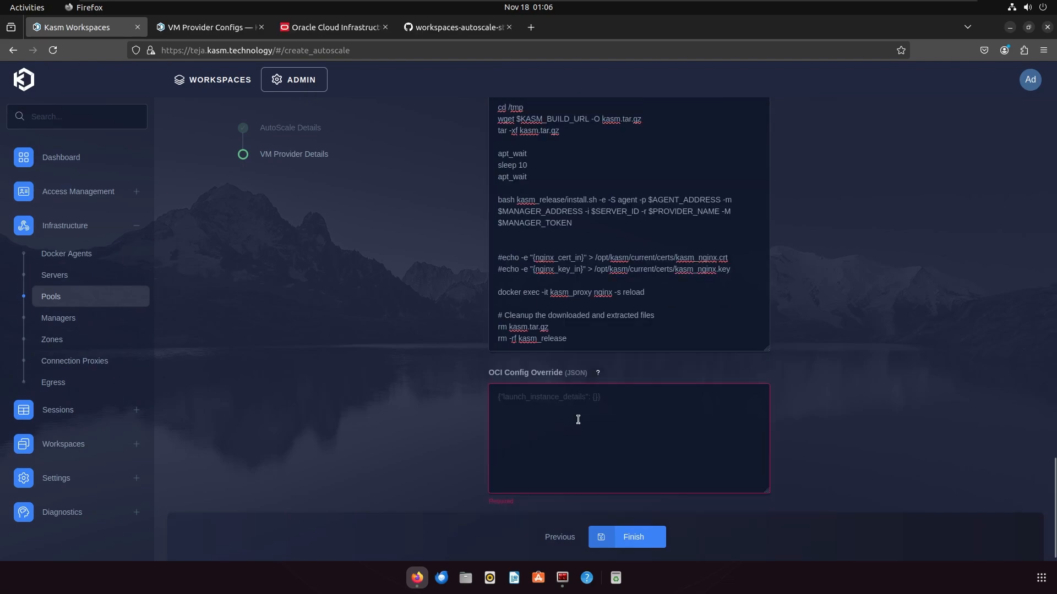
Fill OCI Config Override with the "Enable Instance Agent Plugins" JSON example from the Kasm docs and finish the AutoScale configuration
{"action": "left_click", "coordinate": [597, 373]}
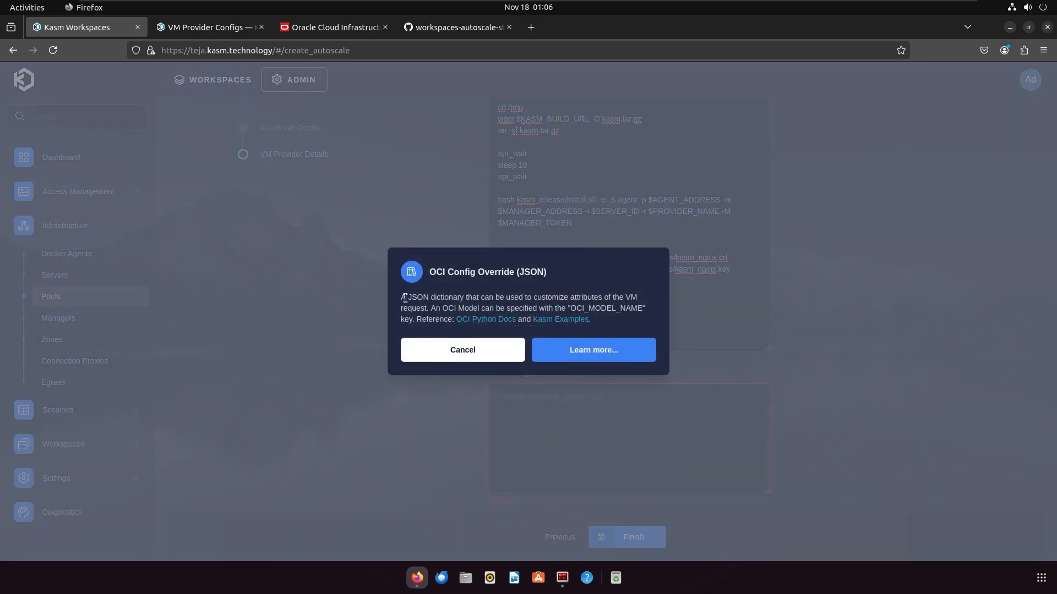
{"action": "left_click_drag", "start_coordinate": [405, 298], "coordinate": [427, 306]}
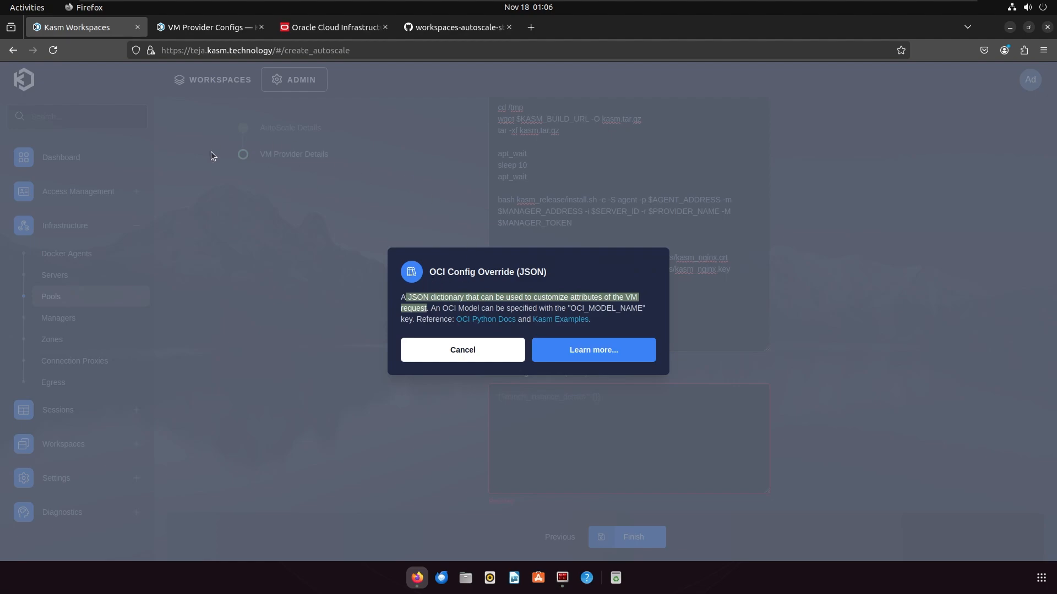
{"action": "left_click", "coordinate": [210, 27]}
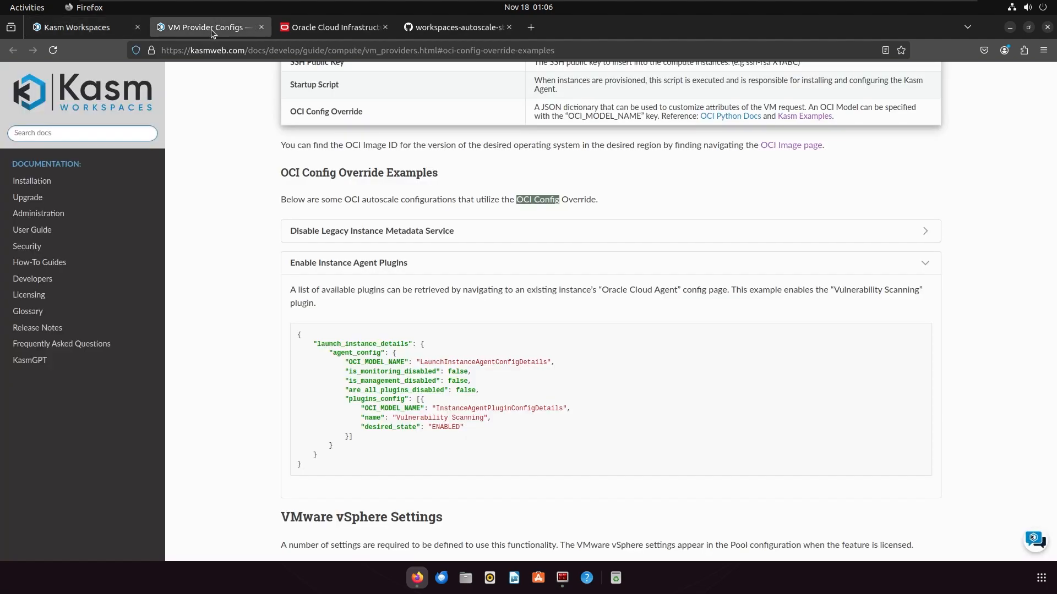
{"action": "left_click_drag", "start_coordinate": [306, 466], "coordinate": [293, 334]}
{"action": "right_click", "coordinate": [298, 335]}
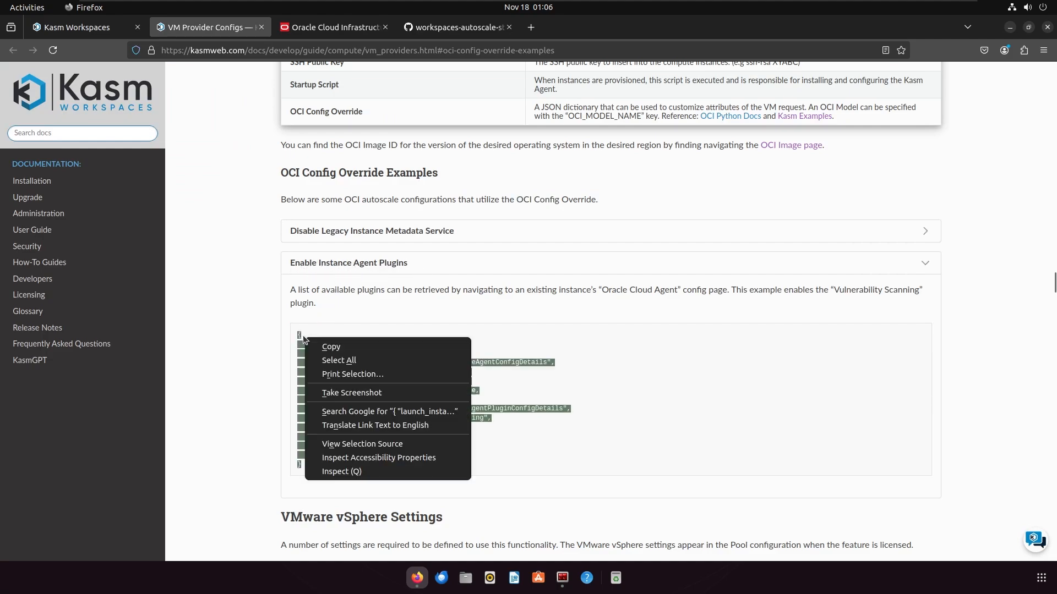
{"action": "left_click", "coordinate": [330, 346]}
{"action": "left_click", "coordinate": [113, 30]}
{"action": "left_click", "coordinate": [358, 328]}
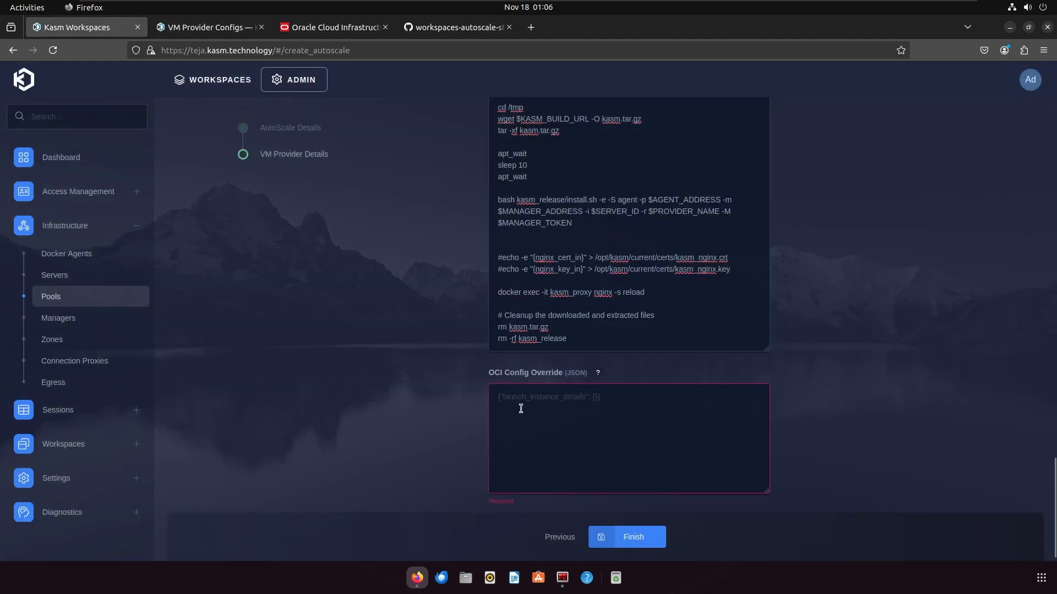
{"action": "left_click", "coordinate": [522, 405]}
{"action": "key", "text": "ctrl+v"}
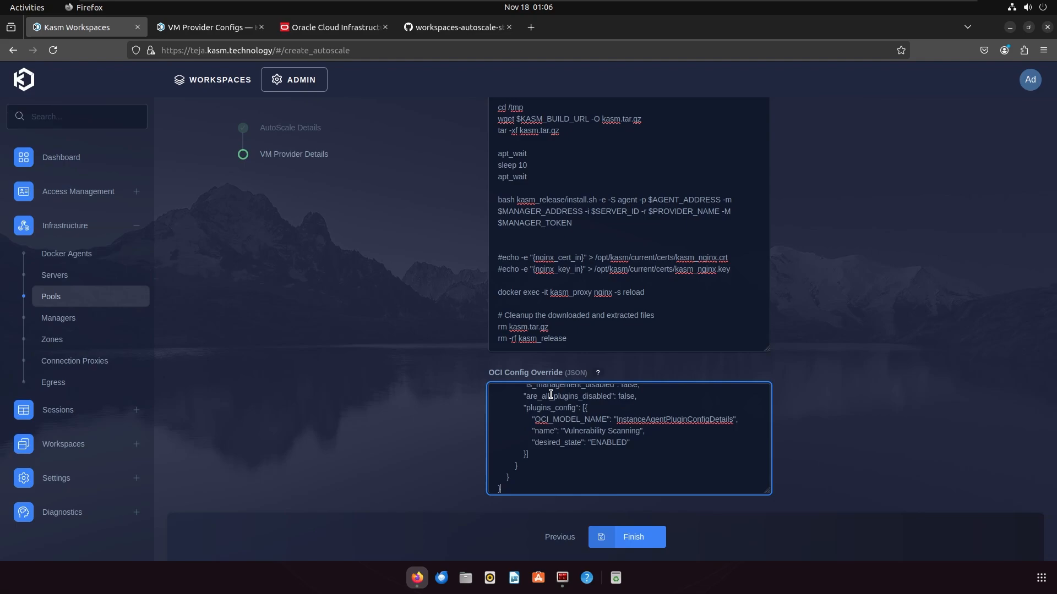
{"action": "left_click", "coordinate": [632, 538]}
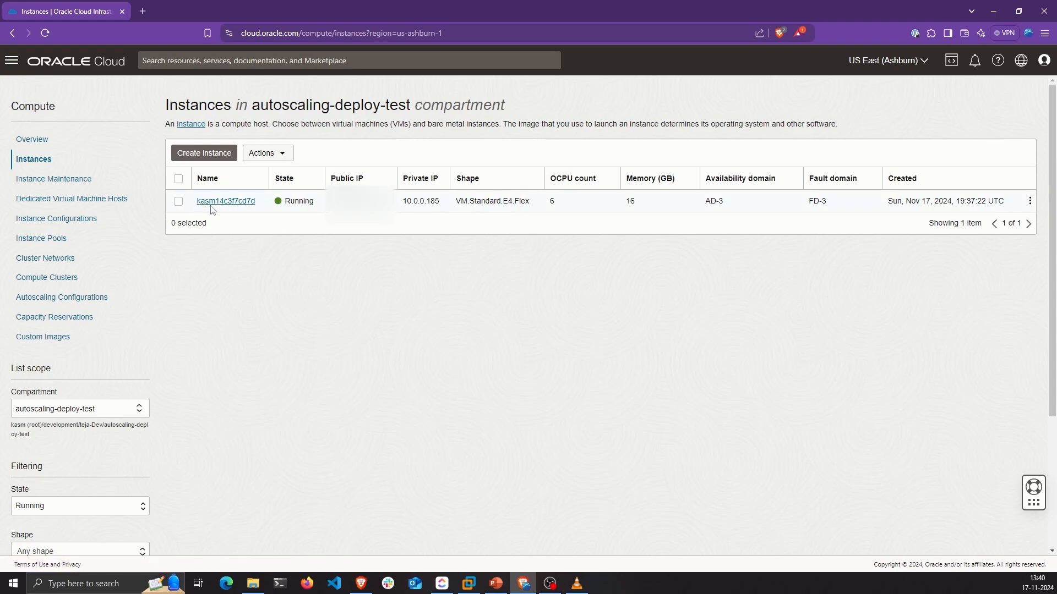
Check the autoscaled instance's state, OCPU count and memory in Oracle Cloud, and refresh the Docker Agents list in Kasm
{"action": "double_click", "coordinate": [291, 203]}
{"action": "double_click", "coordinate": [552, 201]}
{"action": "double_click", "coordinate": [630, 202]}
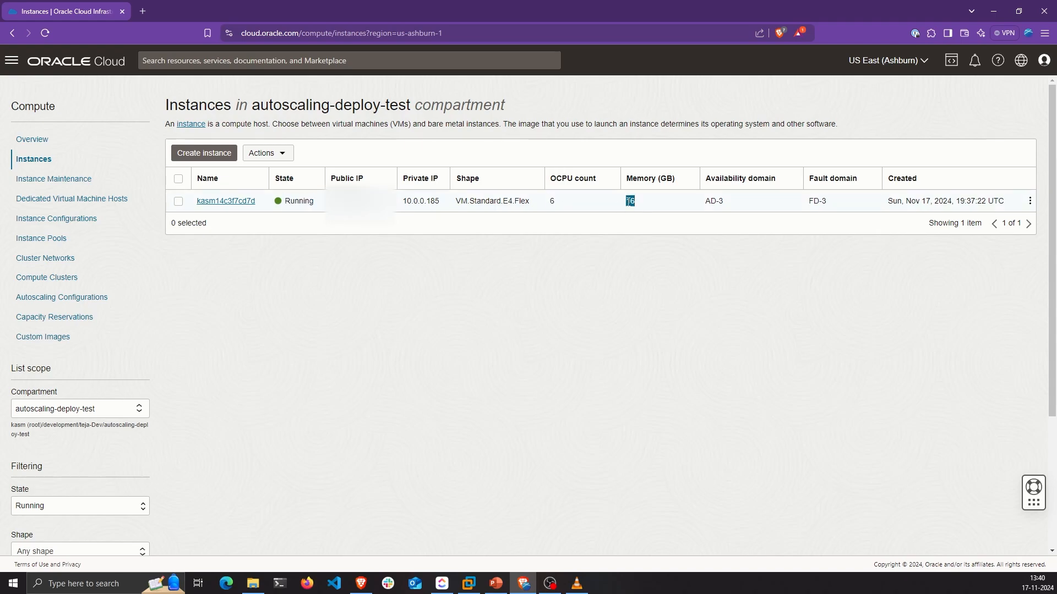
{"action": "left_click", "coordinate": [633, 355]}
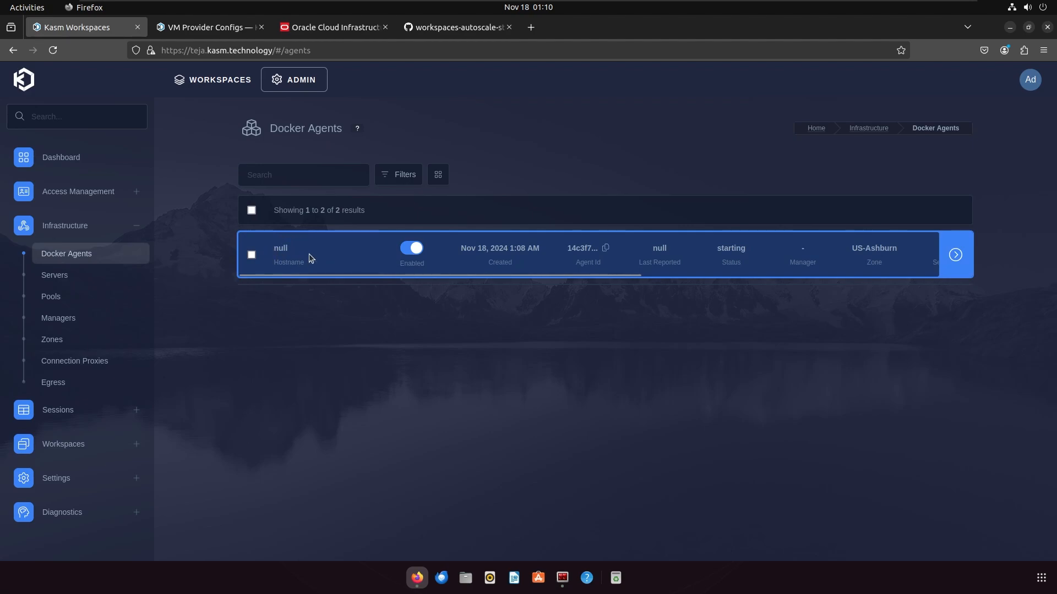
{"action": "left_click", "coordinate": [54, 57]}
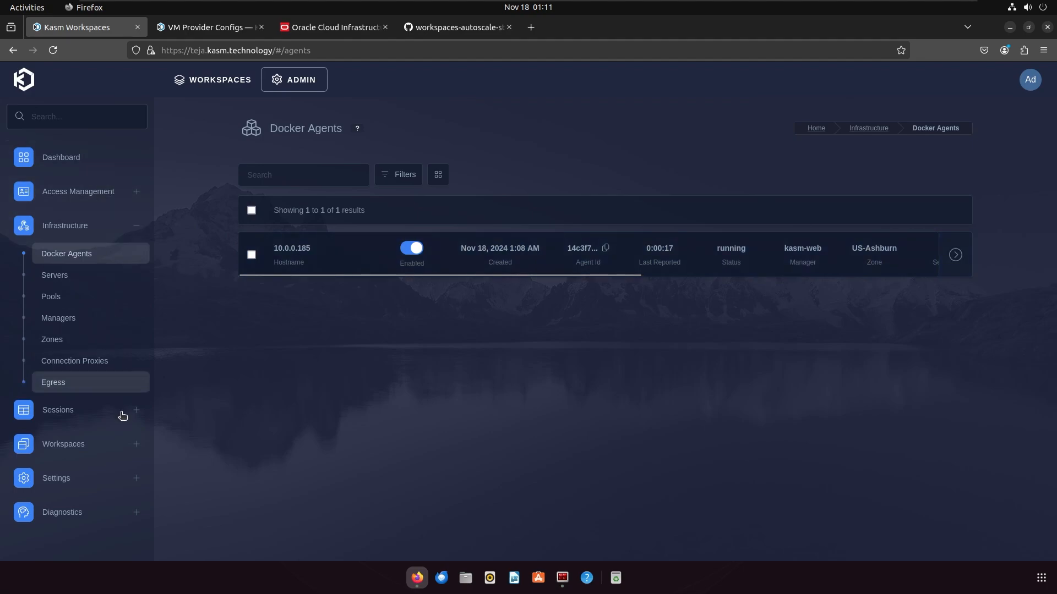
Install the Firefox workspace from the Workspace Registry and return to the user workspaces dashboard
{"action": "left_click", "coordinate": [112, 447]}
{"action": "left_click", "coordinate": [73, 494]}
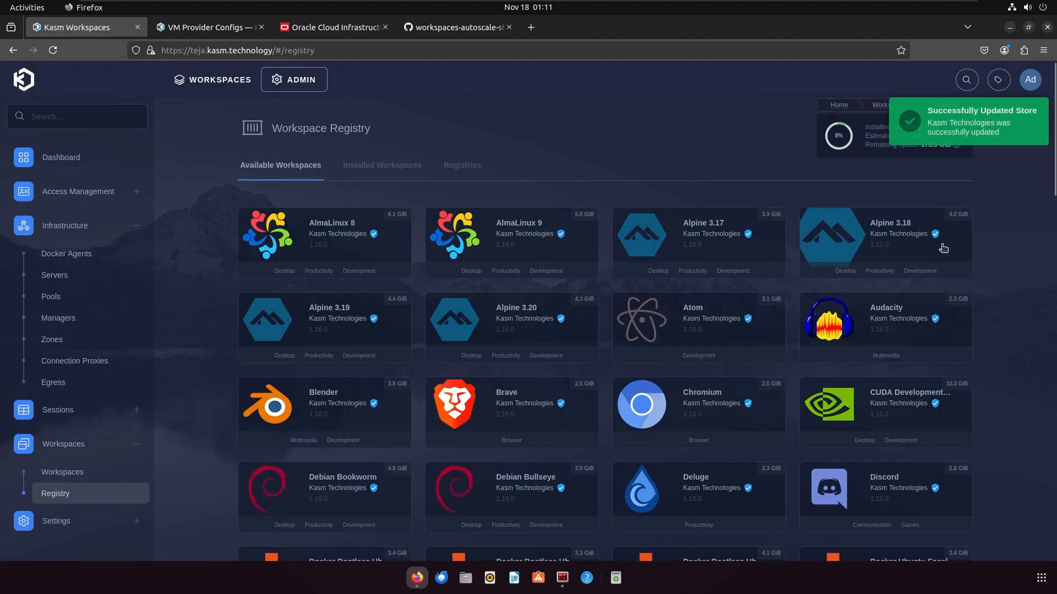
{"action": "scroll", "coordinate": [358, 343], "scroll_direction": "down", "scroll_amount": 3}
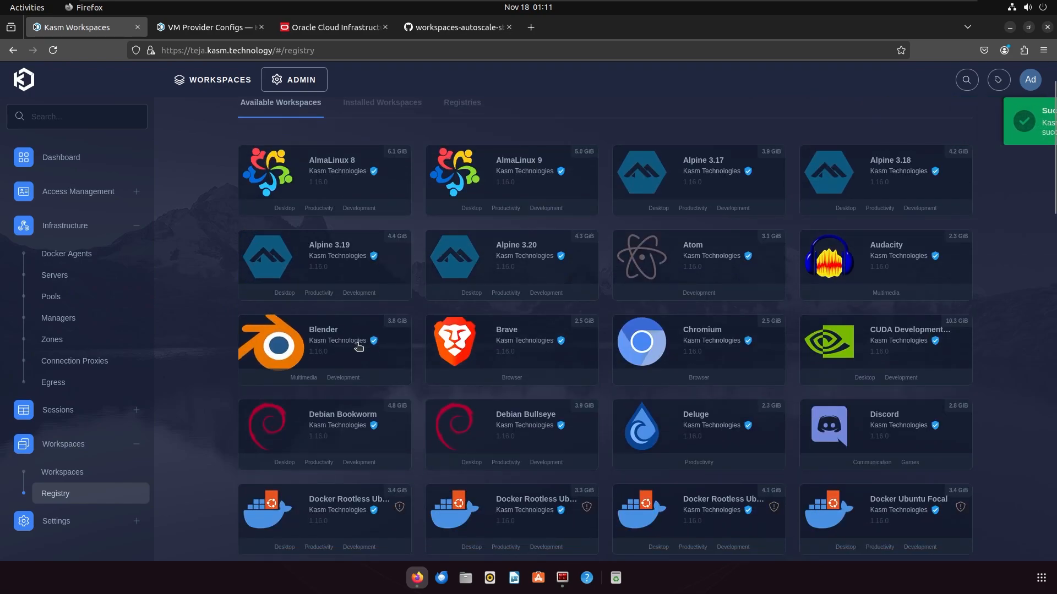
{"action": "scroll", "coordinate": [358, 346], "scroll_direction": "down", "scroll_amount": 7}
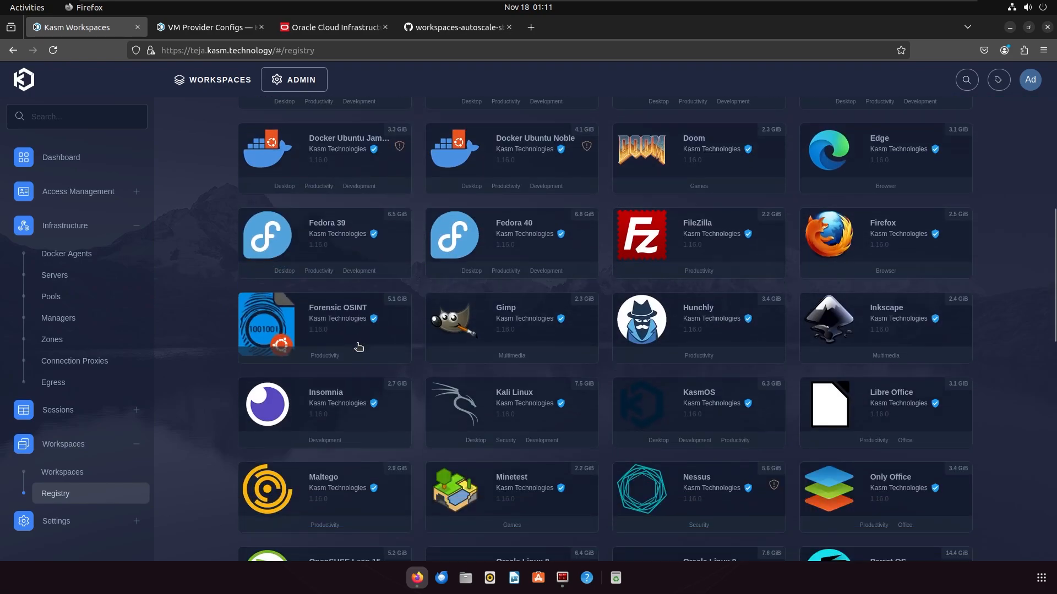
{"action": "scroll", "coordinate": [358, 346], "scroll_direction": "down", "scroll_amount": 3}
{"action": "scroll", "coordinate": [358, 346], "scroll_direction": "up", "scroll_amount": 3}
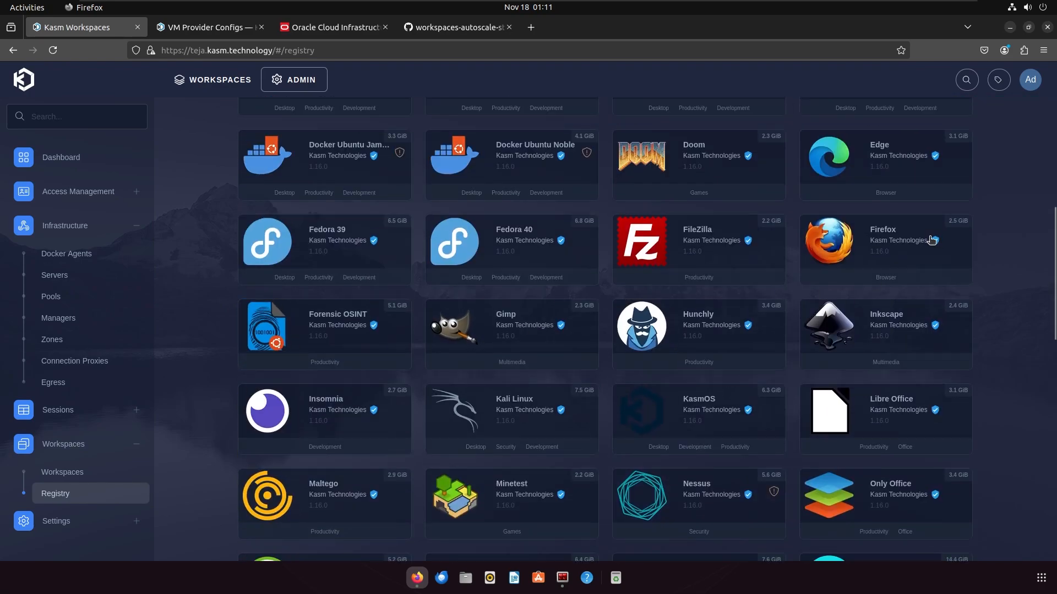
{"action": "mouse_move", "coordinate": [880, 236]}
{"action": "left_click", "coordinate": [903, 276]}
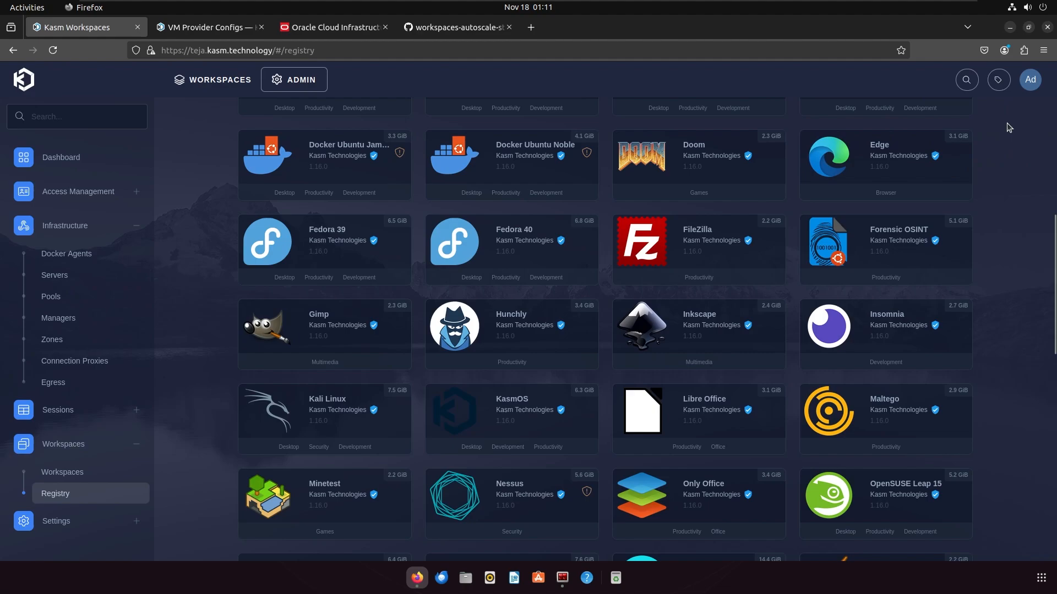
{"action": "left_click", "coordinate": [83, 254]}
{"action": "left_click", "coordinate": [229, 86]}
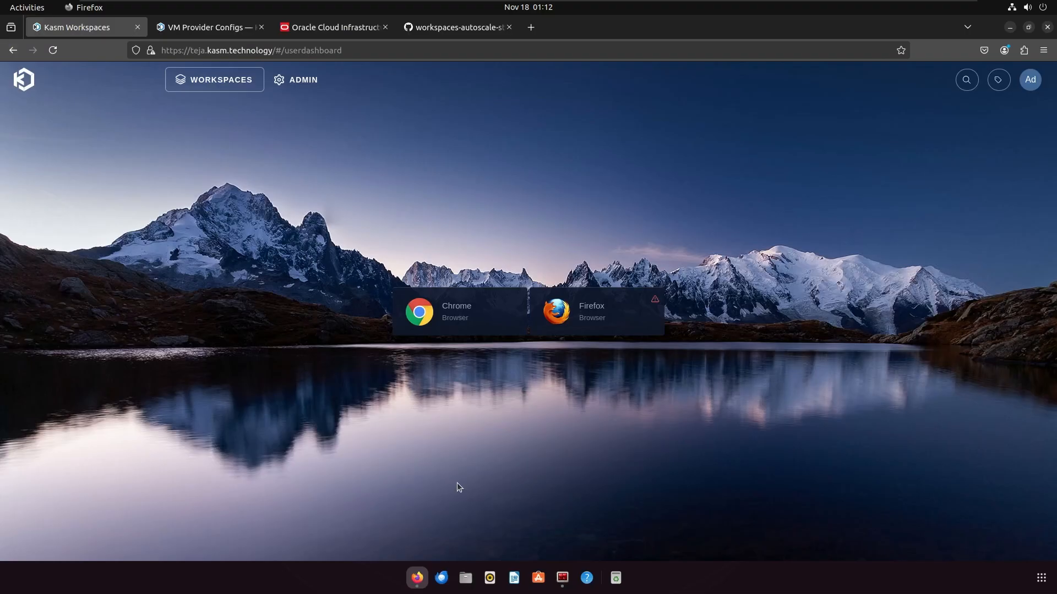
Switch to Terminator and connect to the agent's IP over SSH as ubuntu with ~/.ssh/id_rsa, accepting the host key
{"action": "left_click", "coordinate": [562, 577]}
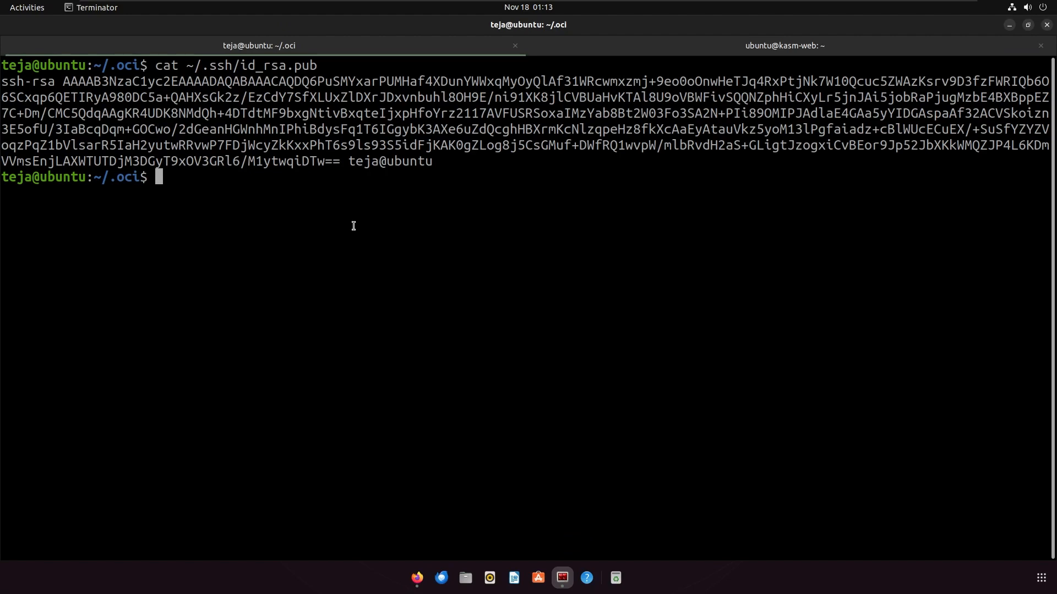
{"action": "key", "text": "ctrl+l"}
{"action": "type", "text": "ssh "}
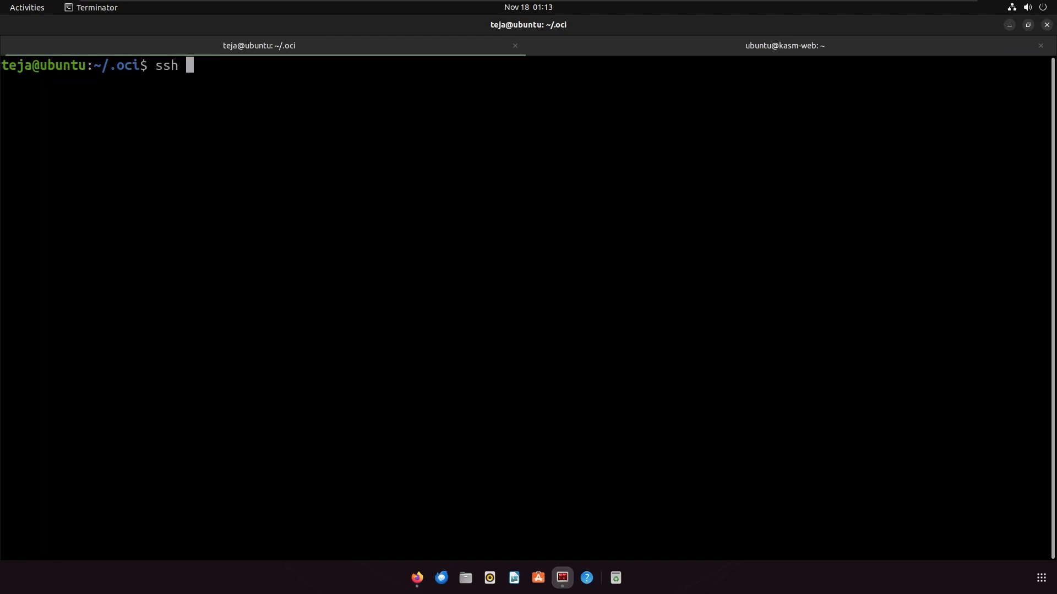
{"action": "type", "text": "-i ~/.ssh/id_rsa"}
{"action": "type", "text": "ubuntu@"}
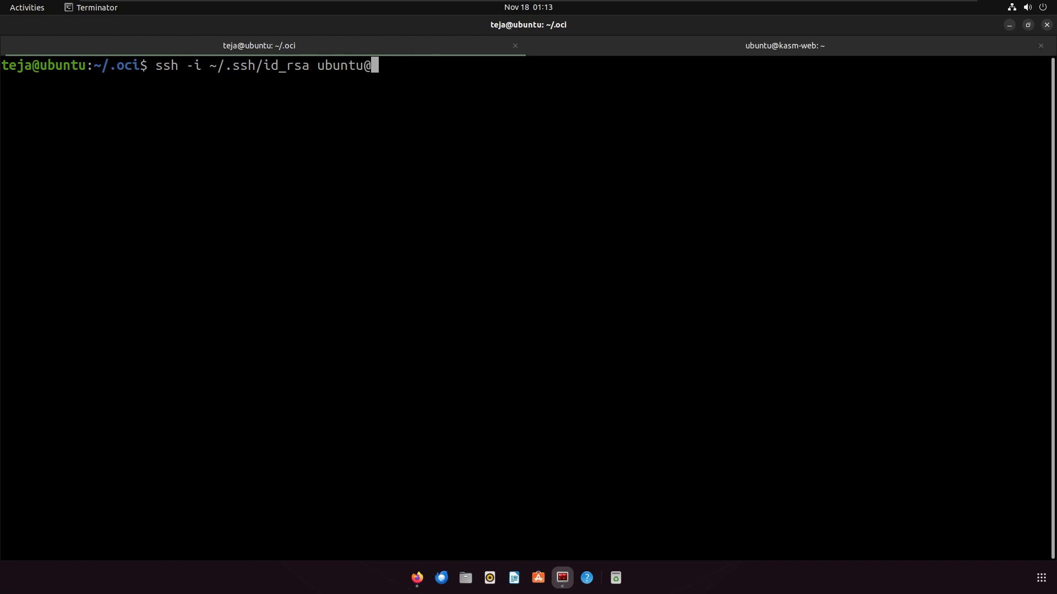
{"action": "key", "text": "ctrl+shift+v"}
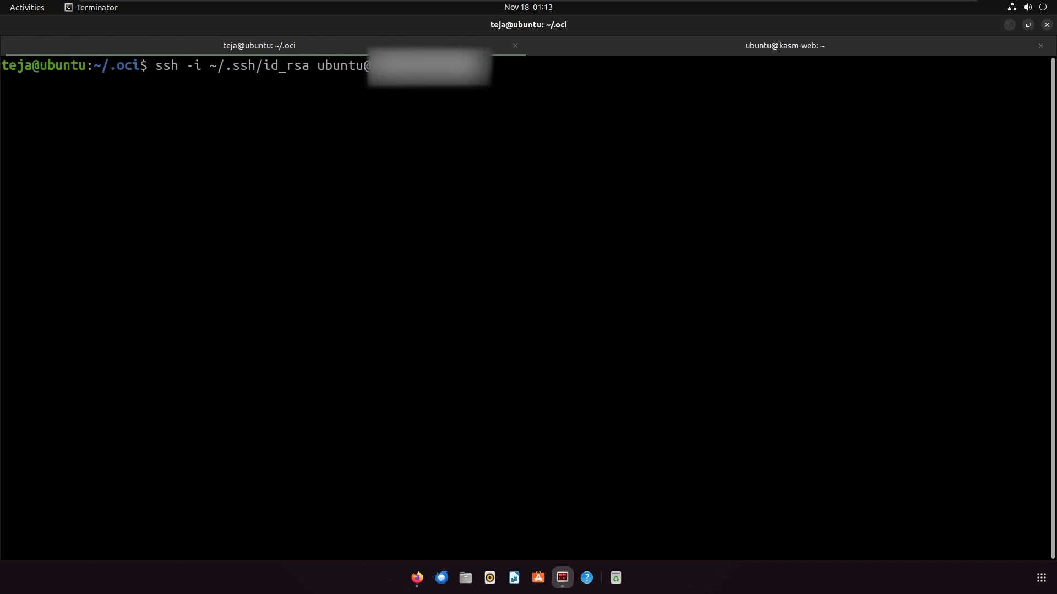
{"action": "key", "text": "Return"}
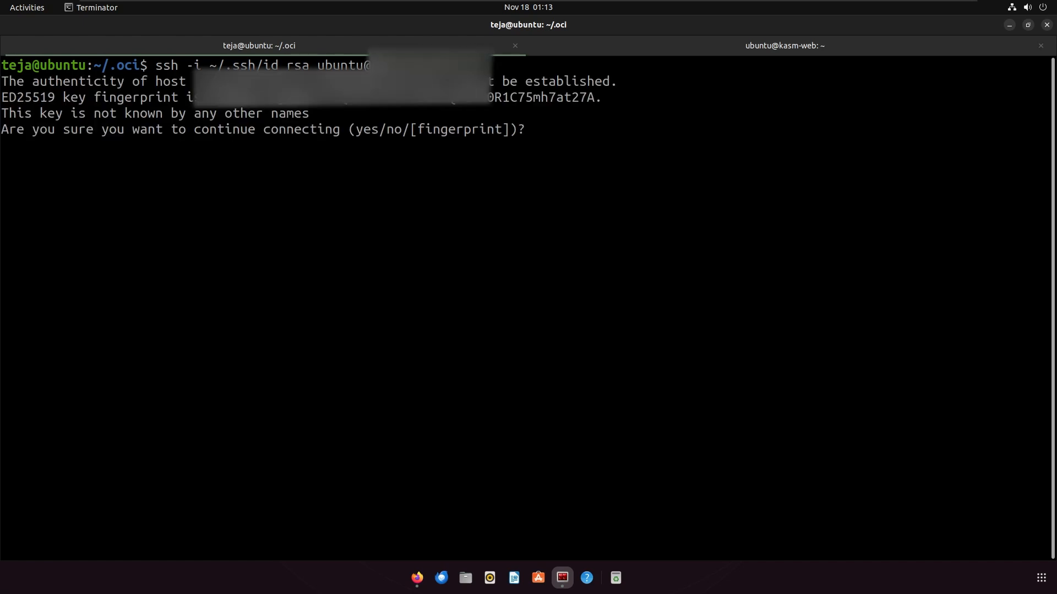
{"action": "type", "text": "yes"}
{"action": "key", "text": "Return"}
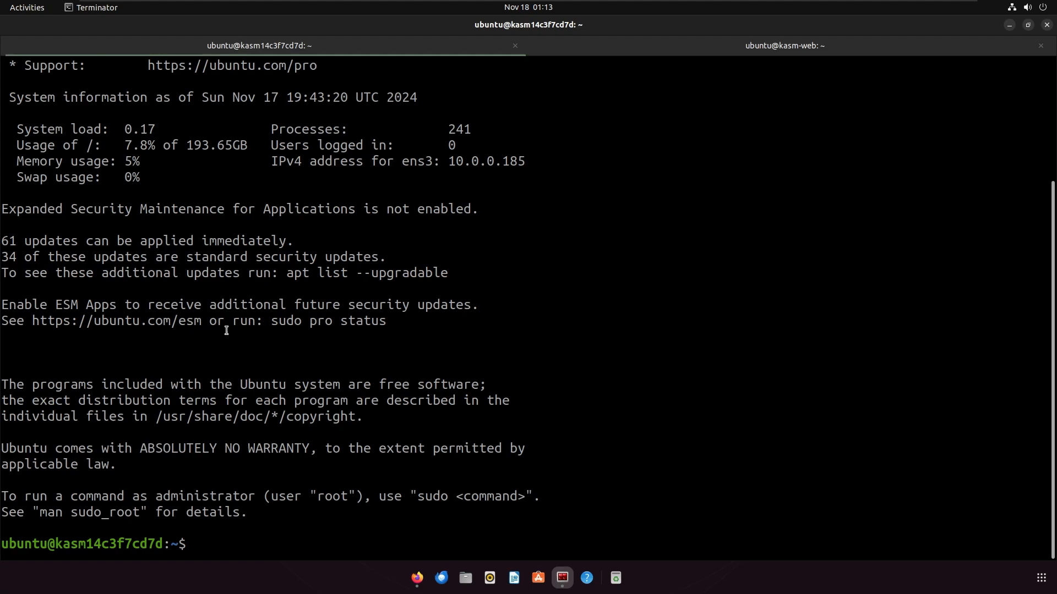
Clear the agent's terminal and list its Docker images with sudo docker images to check for kasmweb/firefox
{"action": "type", "text": "clear"}
{"action": "key", "text": "Return"}
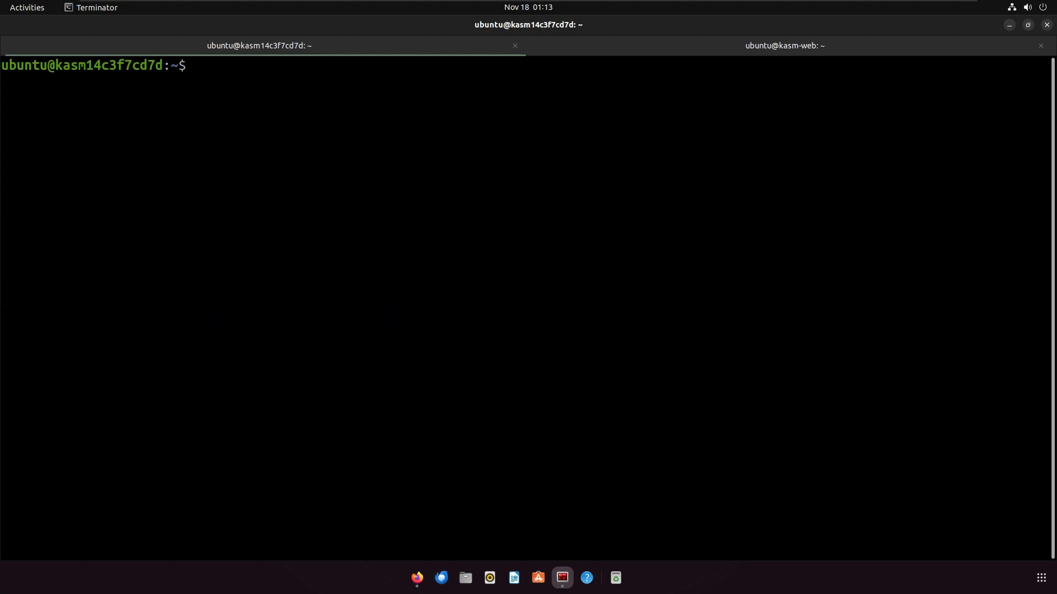
{"action": "type", "text": "sudo docker i"}
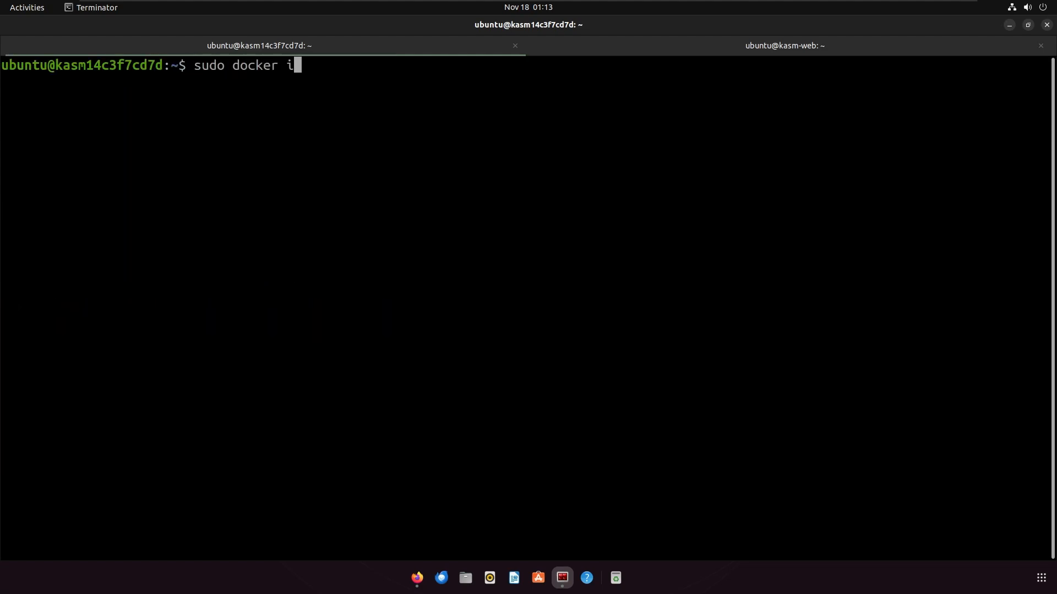
{"action": "type", "text": "mages"}
{"action": "key", "text": "Return"}
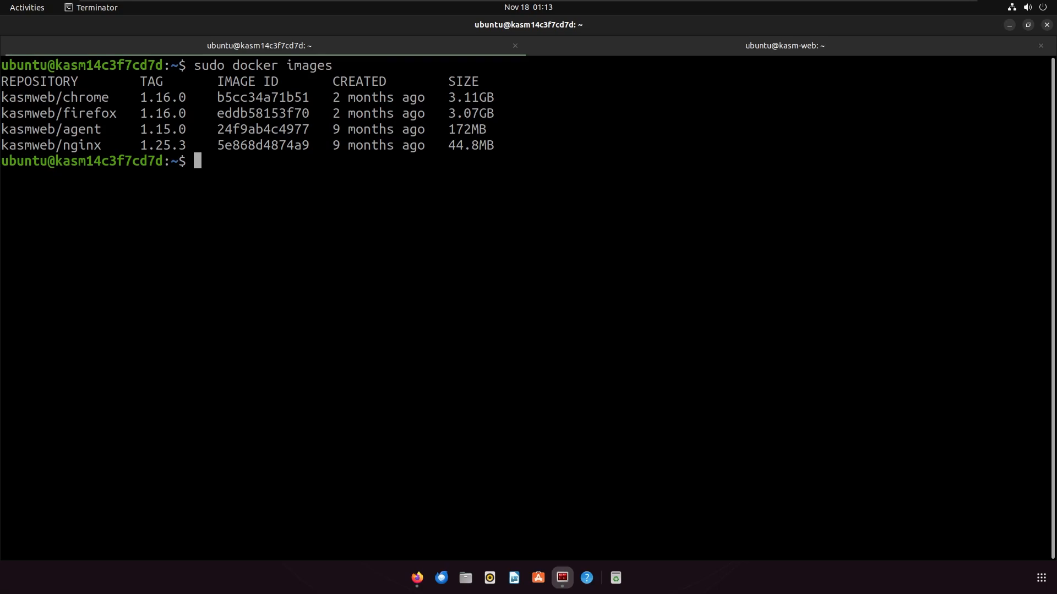
{"action": "left_click_drag", "start_coordinate": [68, 117], "coordinate": [107, 117]}
{"action": "left_click", "coordinate": [107, 118]}
Switch to Firefox, reload the workspaces dashboard and launch a Firefox session in a new tab, allowing pop-ups for the Kasm site
{"action": "left_click", "coordinate": [418, 578]}
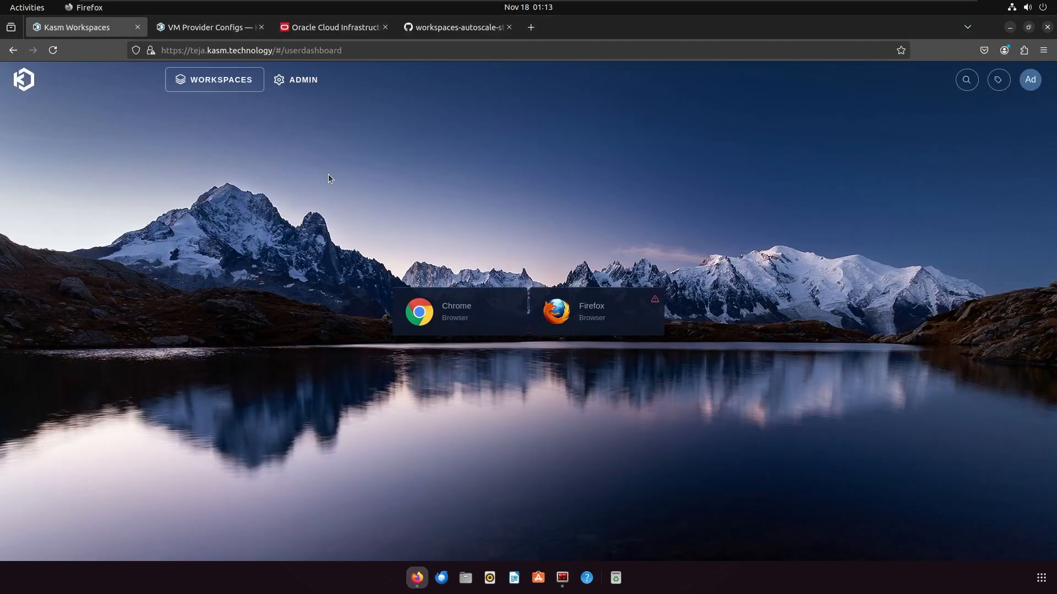
{"action": "key", "text": "ctrl+r"}
{"action": "left_click", "coordinate": [652, 293]}
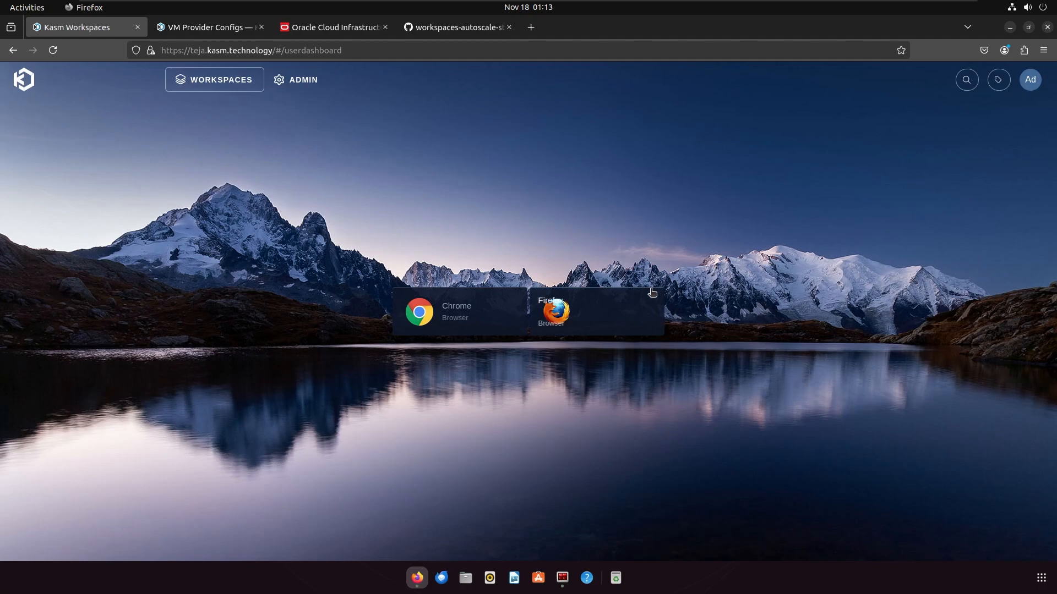
{"action": "left_click", "coordinate": [595, 312]}
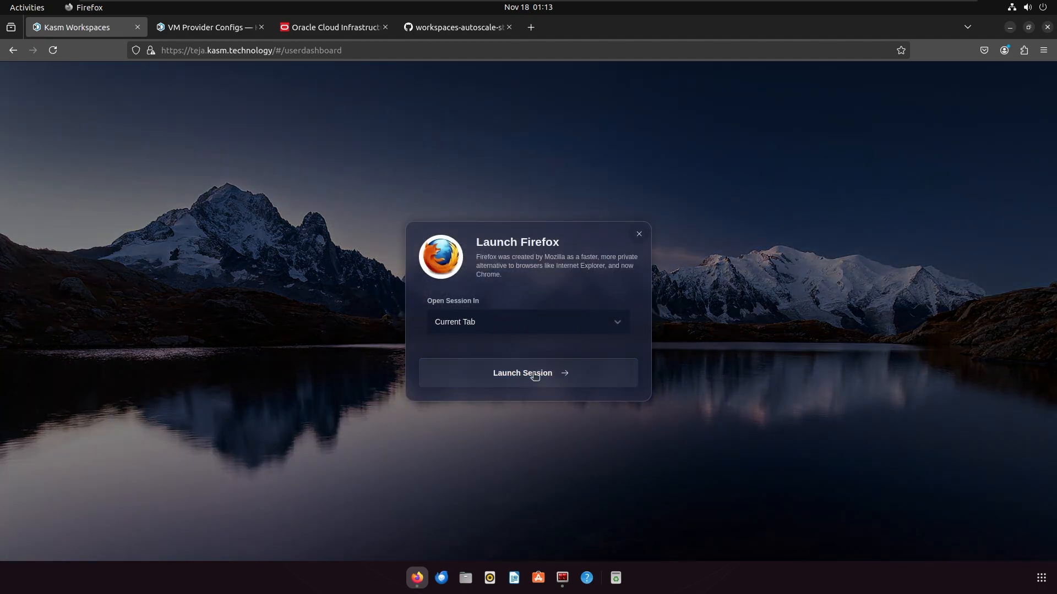
{"action": "left_click", "coordinate": [498, 331]}
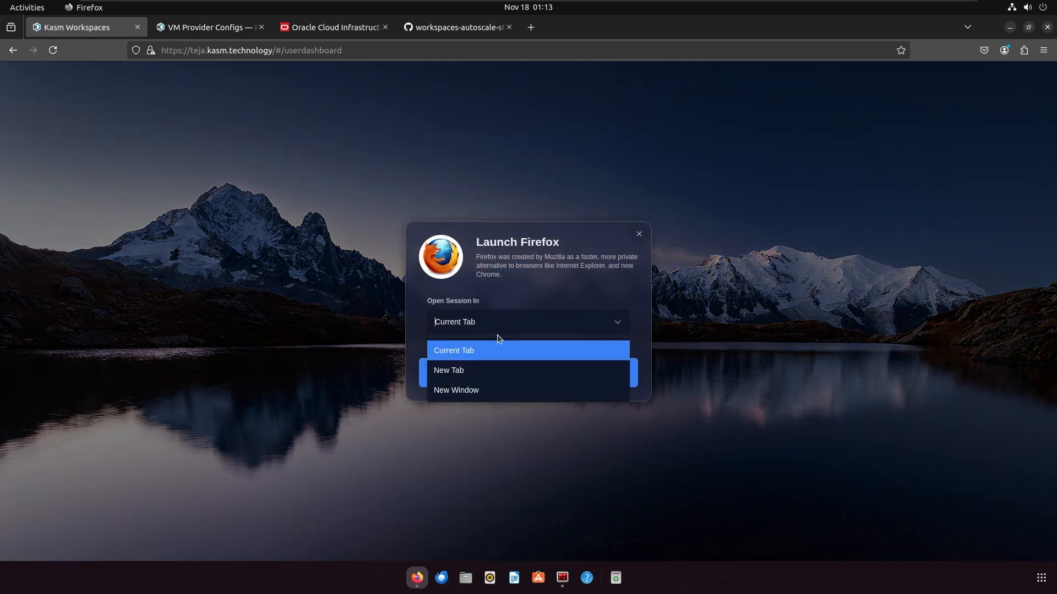
{"action": "left_click", "coordinate": [471, 372]}
{"action": "left_click", "coordinate": [576, 385]}
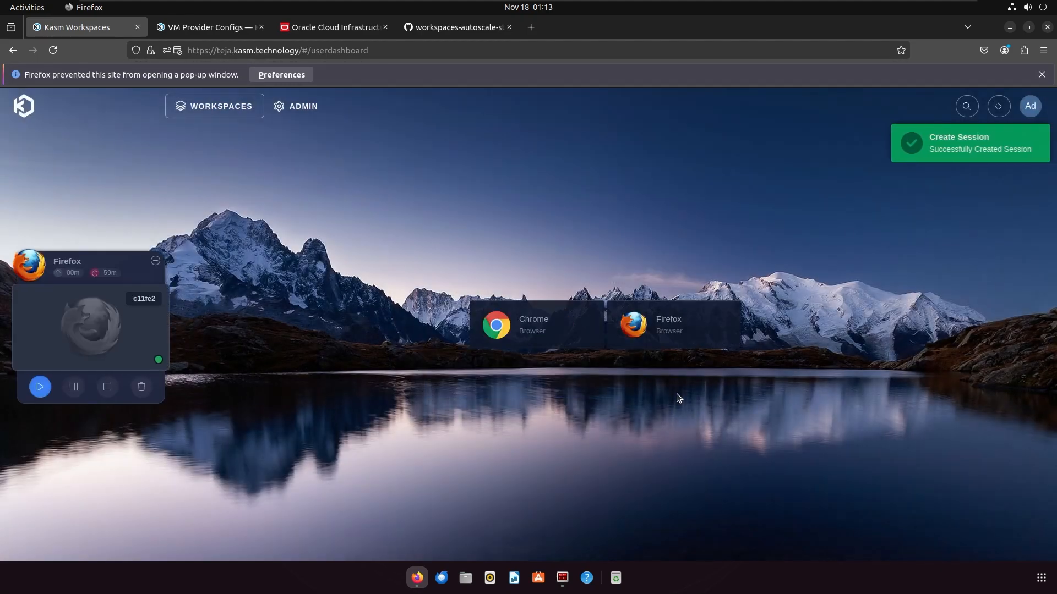
{"action": "left_click", "coordinate": [285, 67]}
{"action": "left_click", "coordinate": [308, 88]}
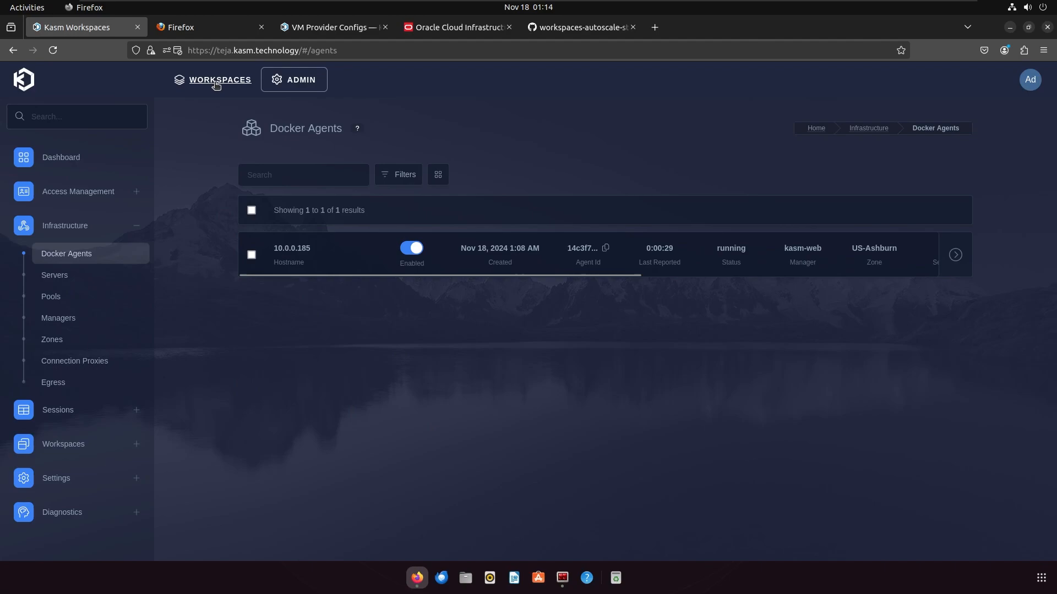
Launch a Chrome session from the workspaces dashboard
{"action": "left_click", "coordinate": [215, 82]}
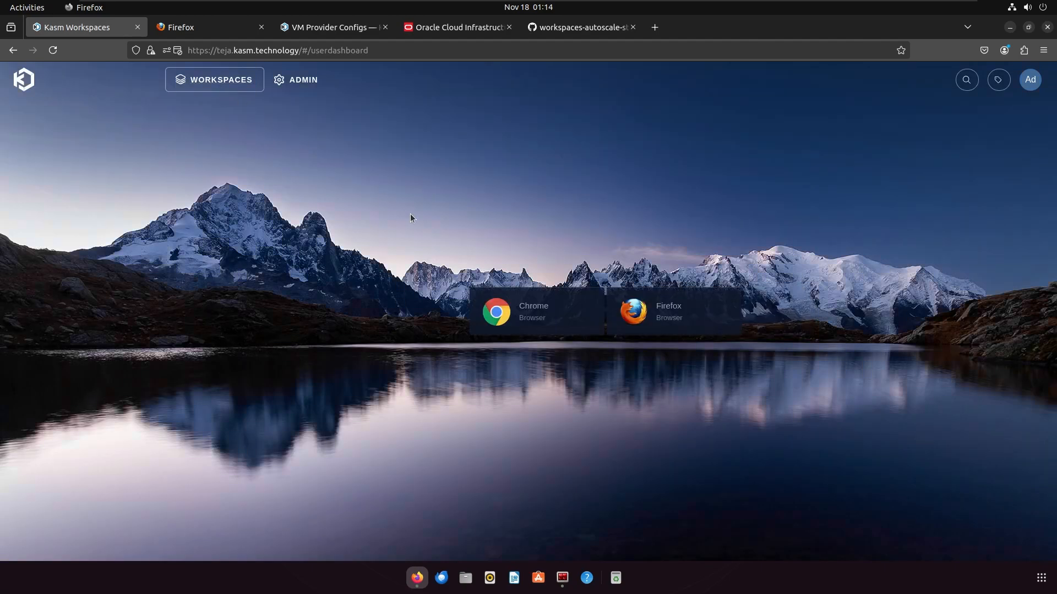
{"action": "left_click", "coordinate": [527, 309]}
{"action": "left_click", "coordinate": [569, 369]}
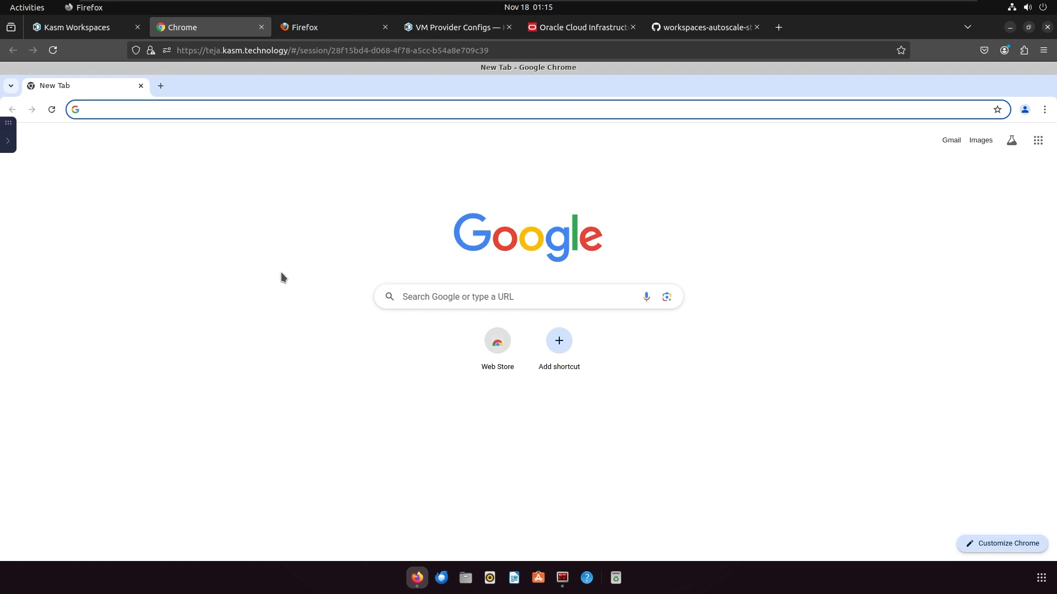
Return to the Kasm admin area and install the Brave workspace from the Workspace Registry
{"action": "left_click", "coordinate": [64, 25]}
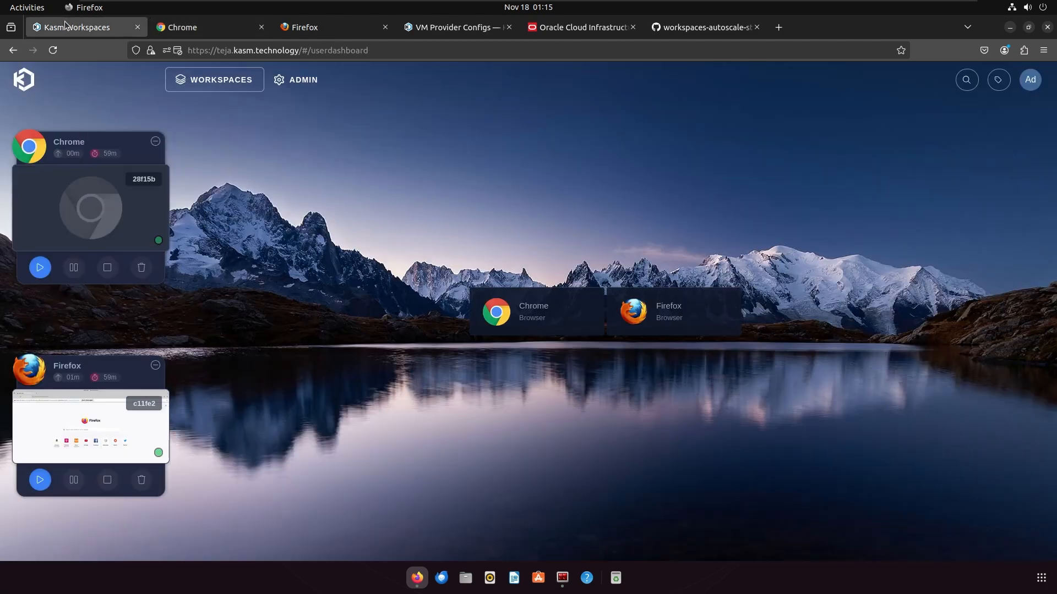
{"action": "left_click", "coordinate": [296, 81]}
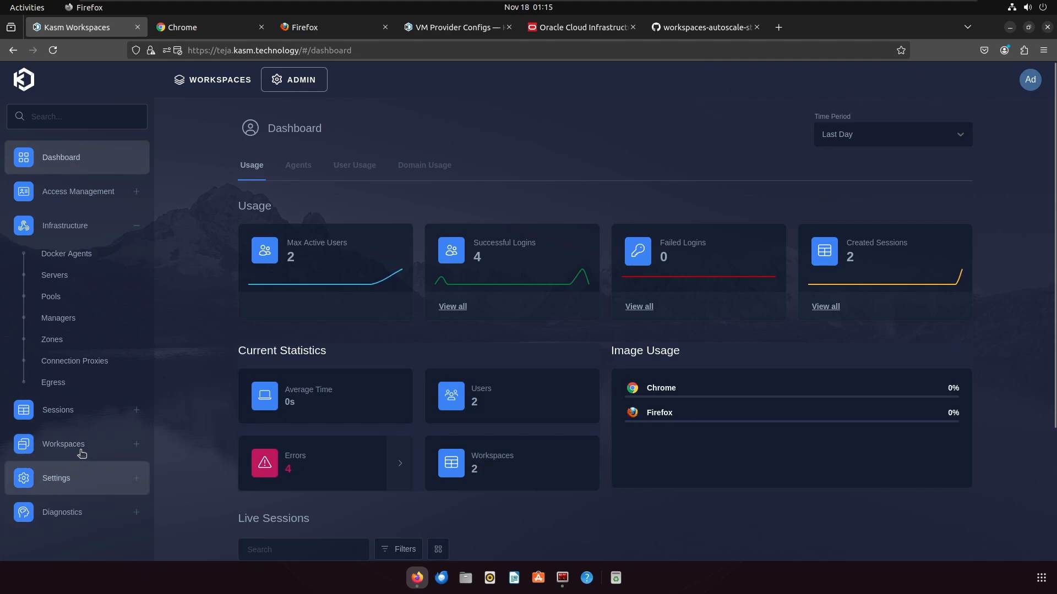
{"action": "left_click", "coordinate": [82, 447]}
{"action": "left_click", "coordinate": [85, 493]}
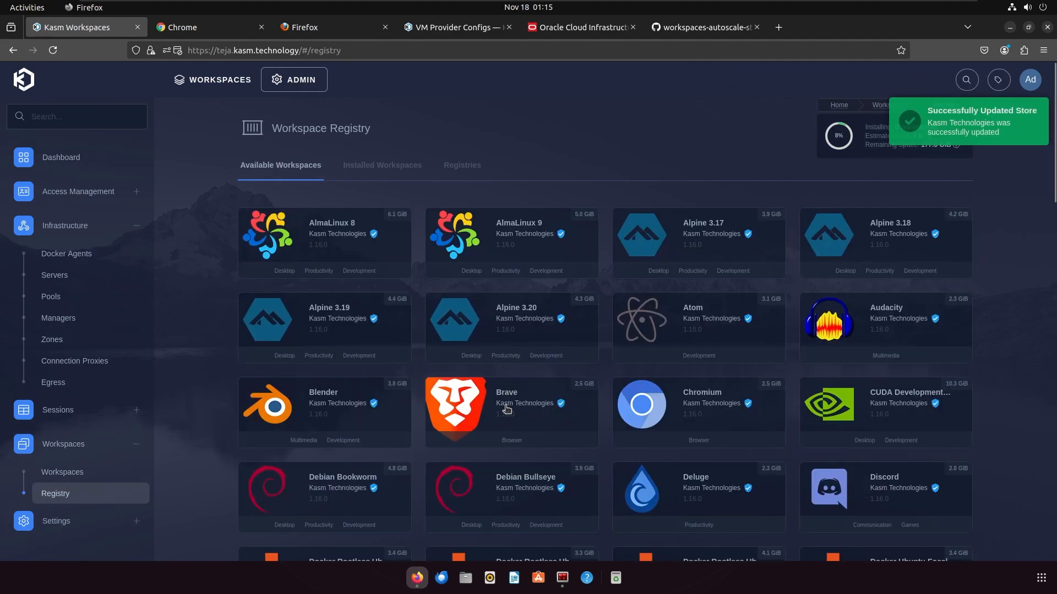
{"action": "left_click", "coordinate": [532, 430]}
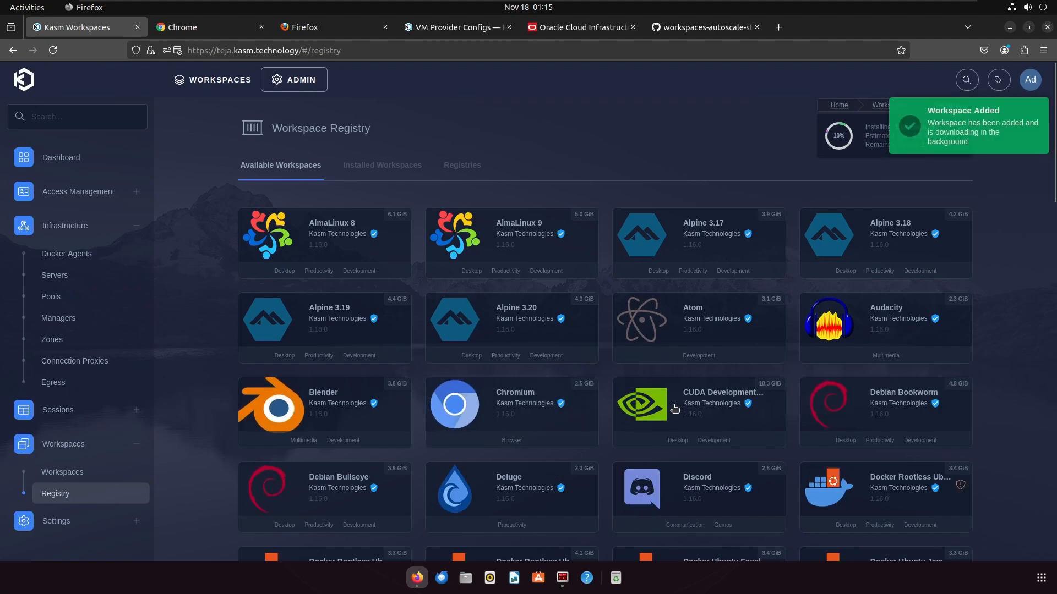
Install the Discord and Gimp workspaces from the registry
{"action": "scroll", "coordinate": [747, 346], "scroll_direction": "down", "scroll_amount": 2}
{"action": "scroll", "coordinate": [743, 347], "scroll_direction": "down", "scroll_amount": 2}
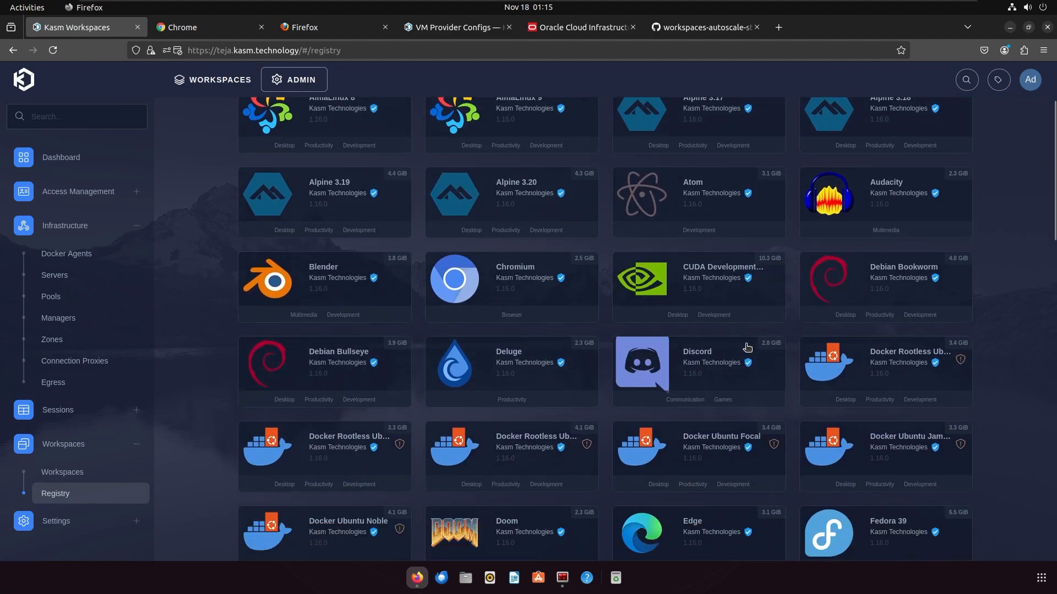
{"action": "left_click", "coordinate": [773, 353]}
{"action": "scroll", "coordinate": [694, 345], "scroll_direction": "down", "scroll_amount": 2}
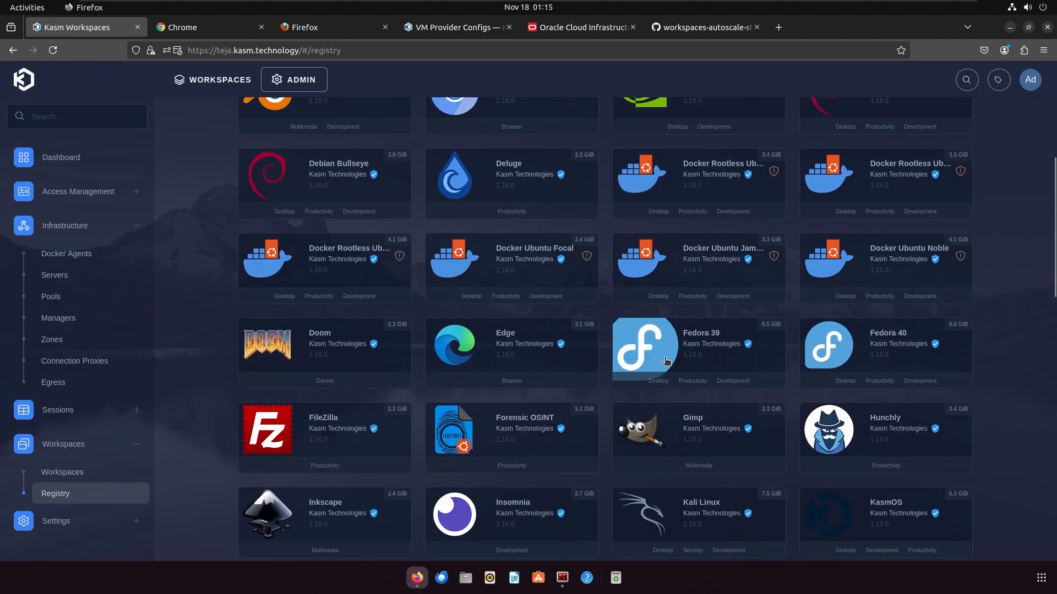
{"action": "left_click", "coordinate": [773, 438]}
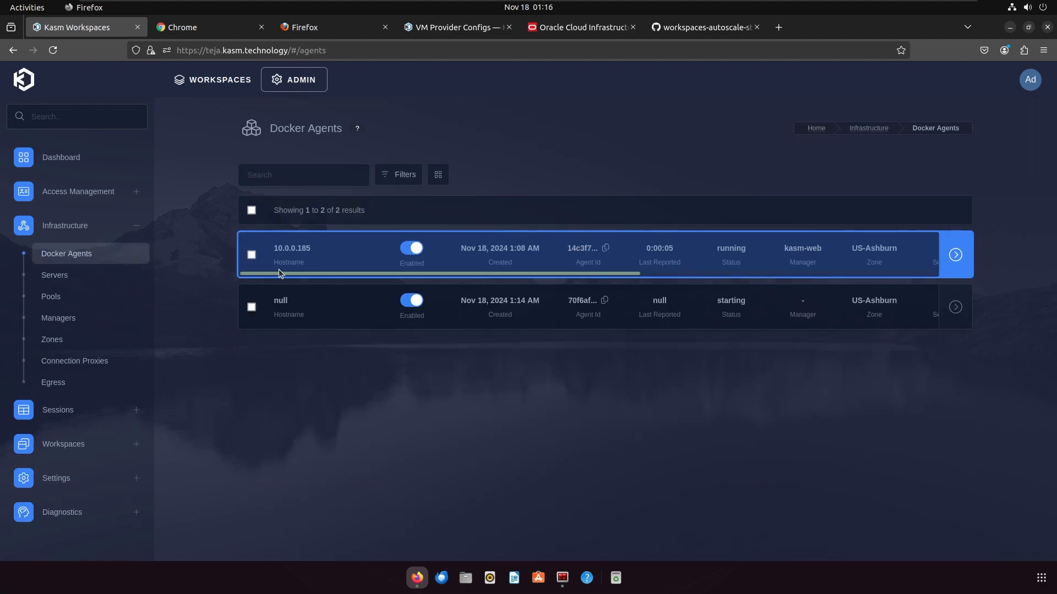
Examine the Docker Agents' sessions and resource usage alongside the Oracle Cloud instance states, reloading the agent list
{"action": "left_click_drag", "start_coordinate": [330, 277], "coordinate": [714, 290]}
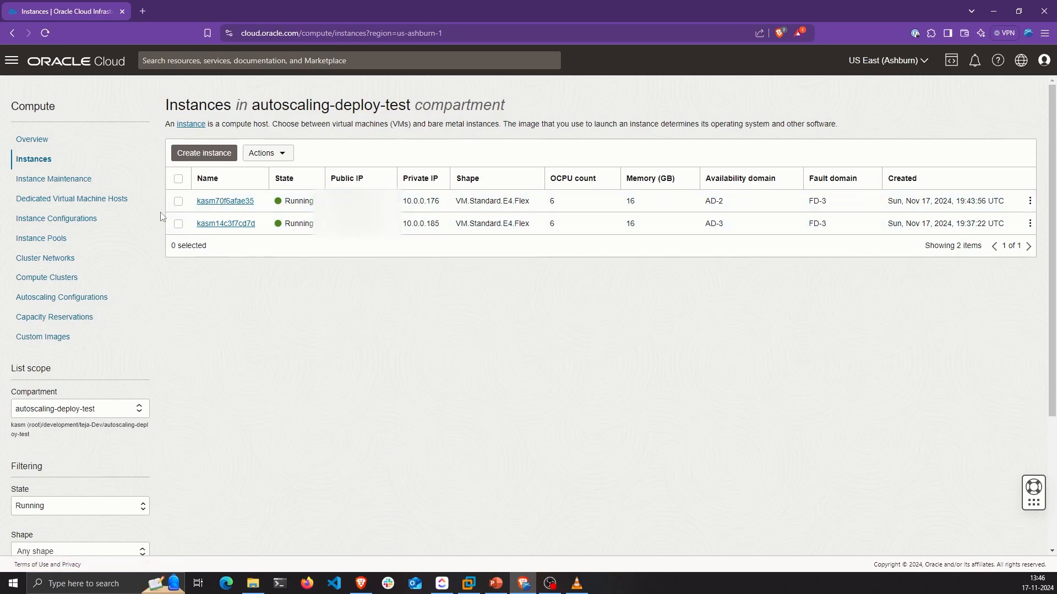
{"action": "left_click_drag", "start_coordinate": [287, 225], "coordinate": [314, 226]}
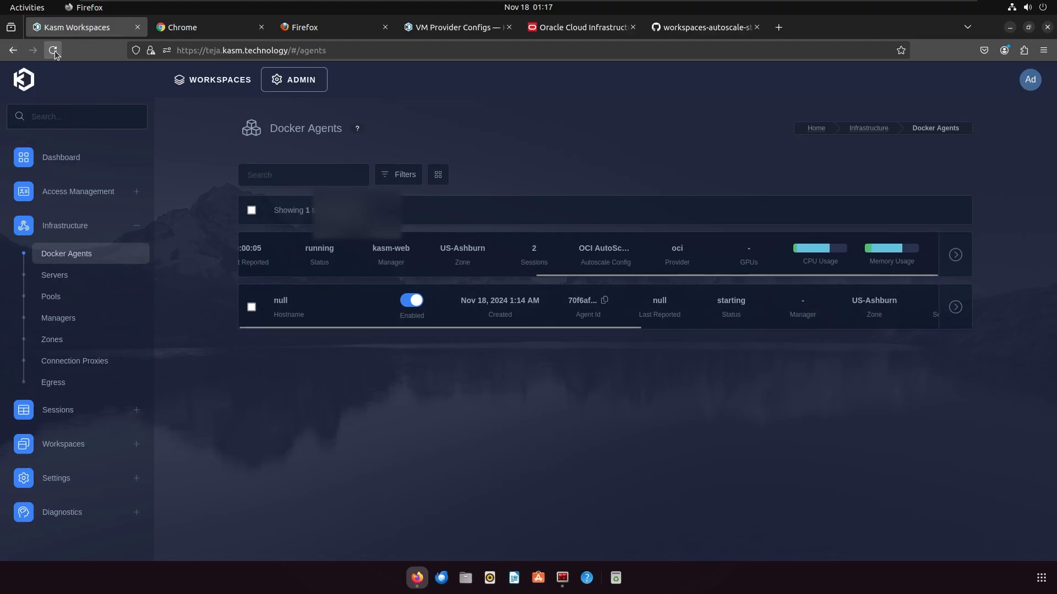
{"action": "left_click", "coordinate": [54, 50]}
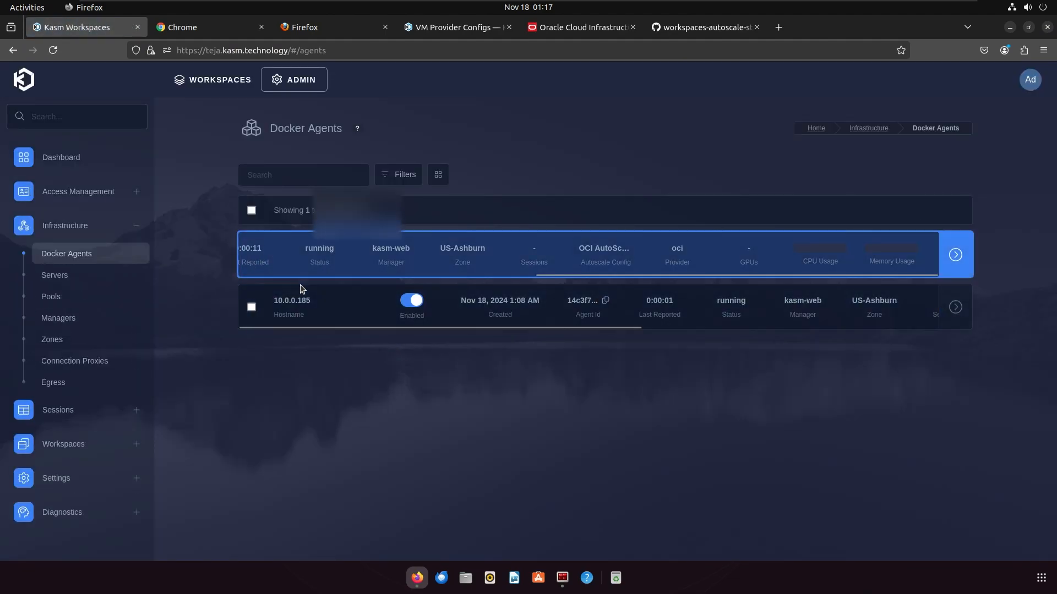
{"action": "double_click", "coordinate": [308, 301]}
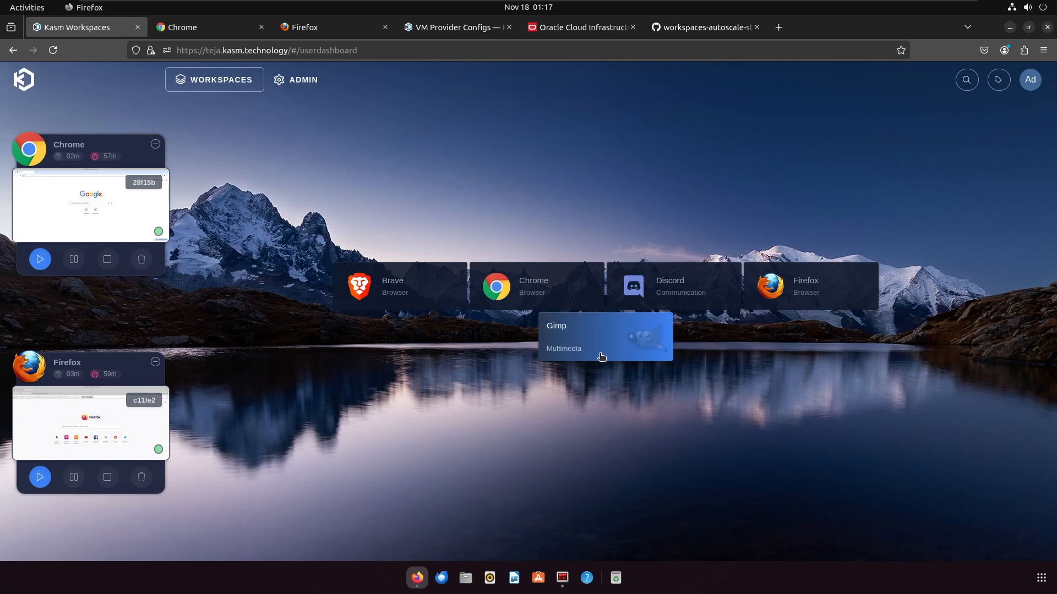
Launch a Gimp session from the workspaces dashboard
{"action": "left_click", "coordinate": [601, 357]}
{"action": "left_click", "coordinate": [538, 373]}
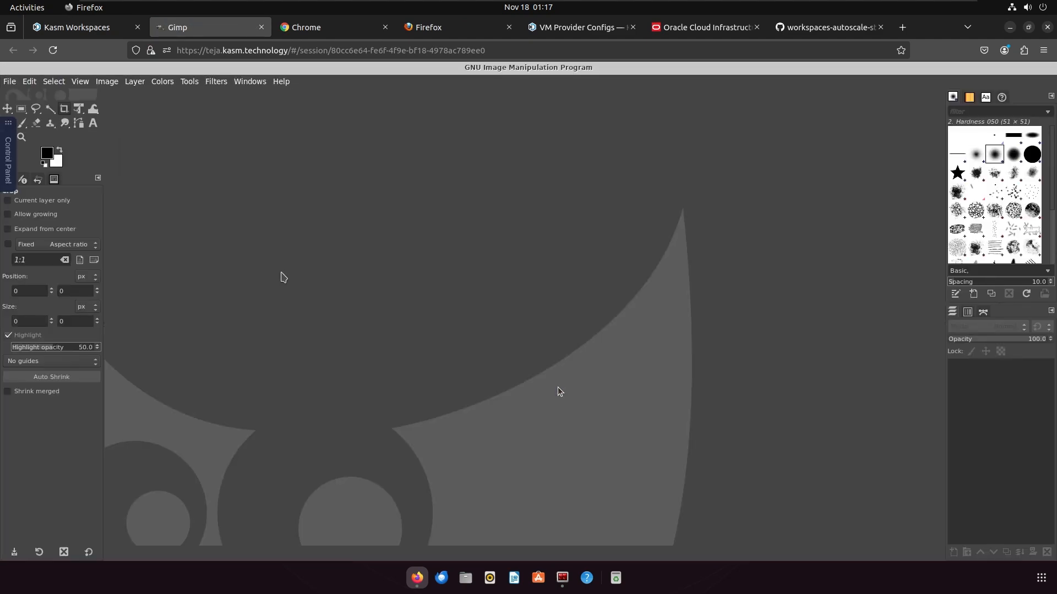
Return to the workspaces dashboard and delete the running Discord, Chrome, Gimp and Firefox sessions
{"action": "left_click", "coordinate": [77, 27]}
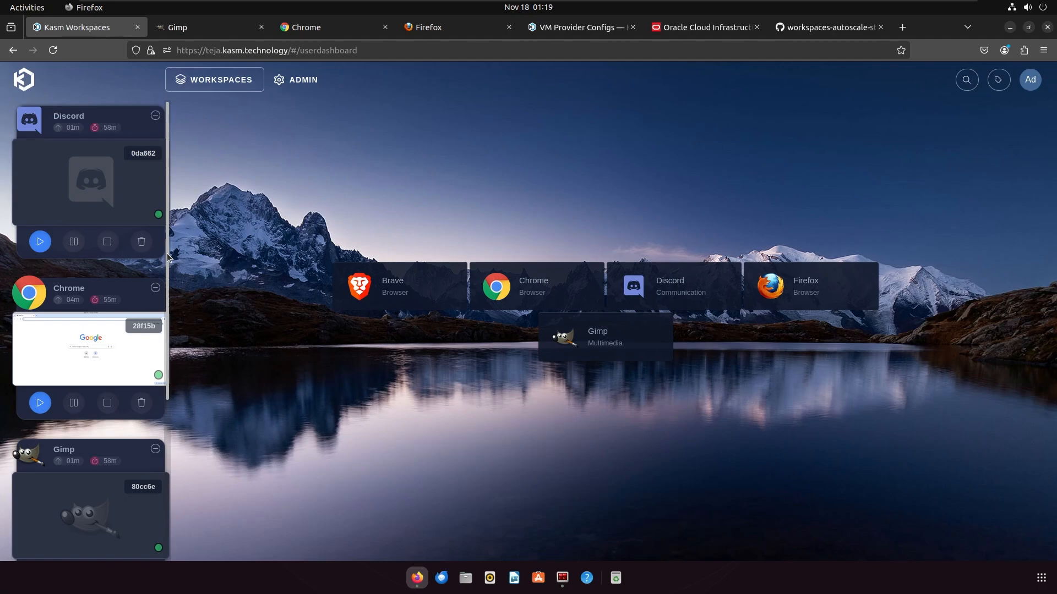
{"action": "left_click", "coordinate": [141, 242]}
{"action": "left_click", "coordinate": [142, 232]}
{"action": "left_click", "coordinate": [484, 351]}
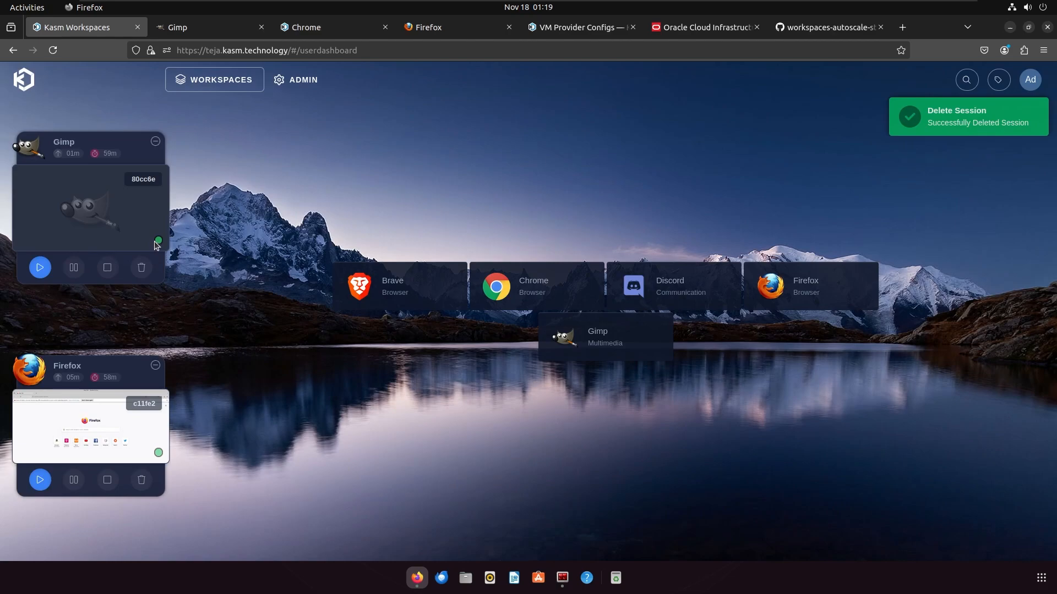
{"action": "left_click", "coordinate": [142, 267]}
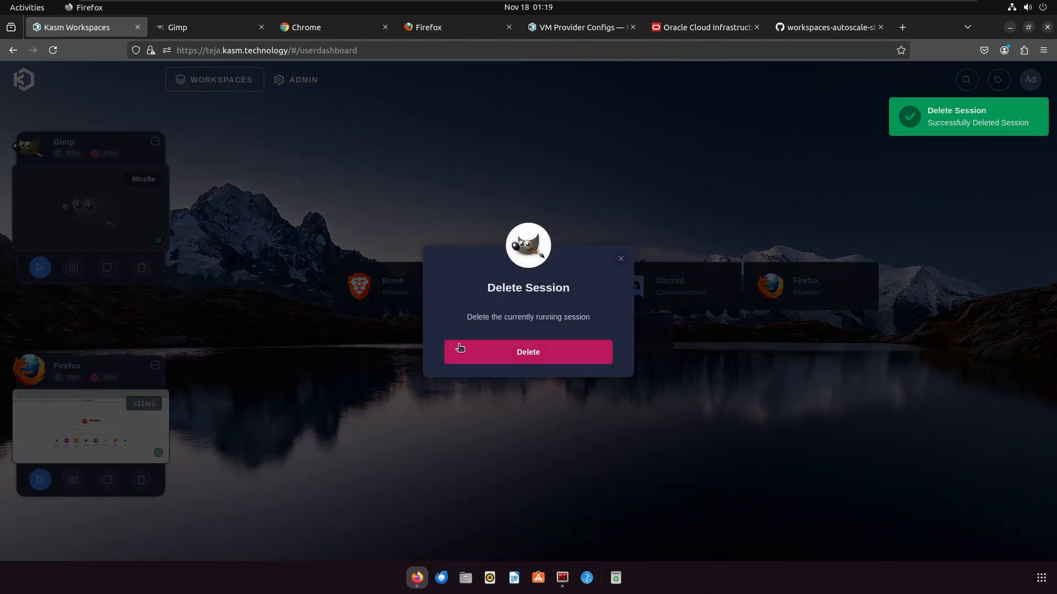
{"action": "left_click", "coordinate": [500, 355]}
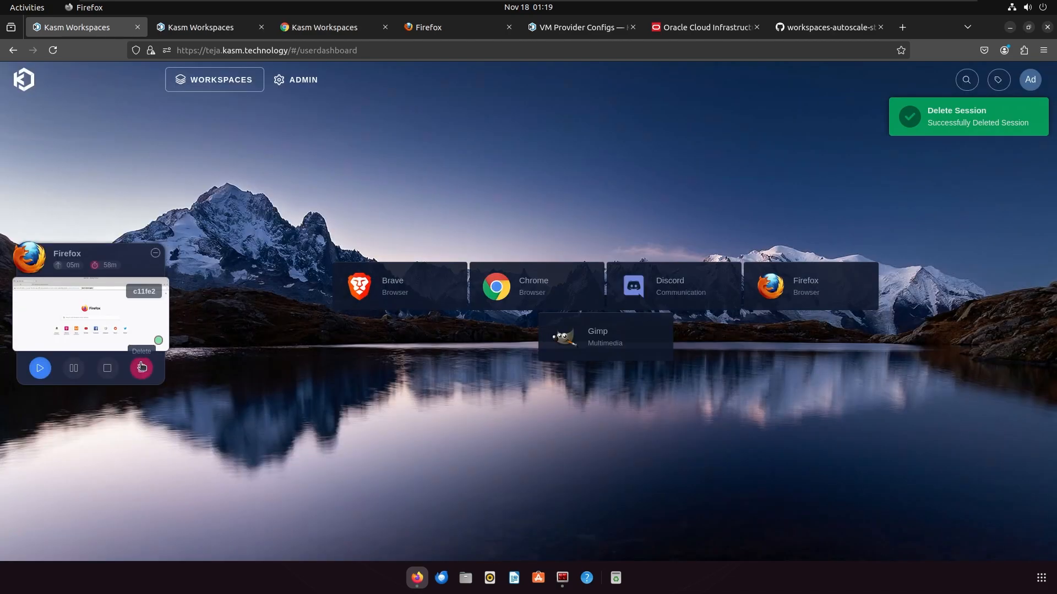
{"action": "left_click", "coordinate": [141, 369]}
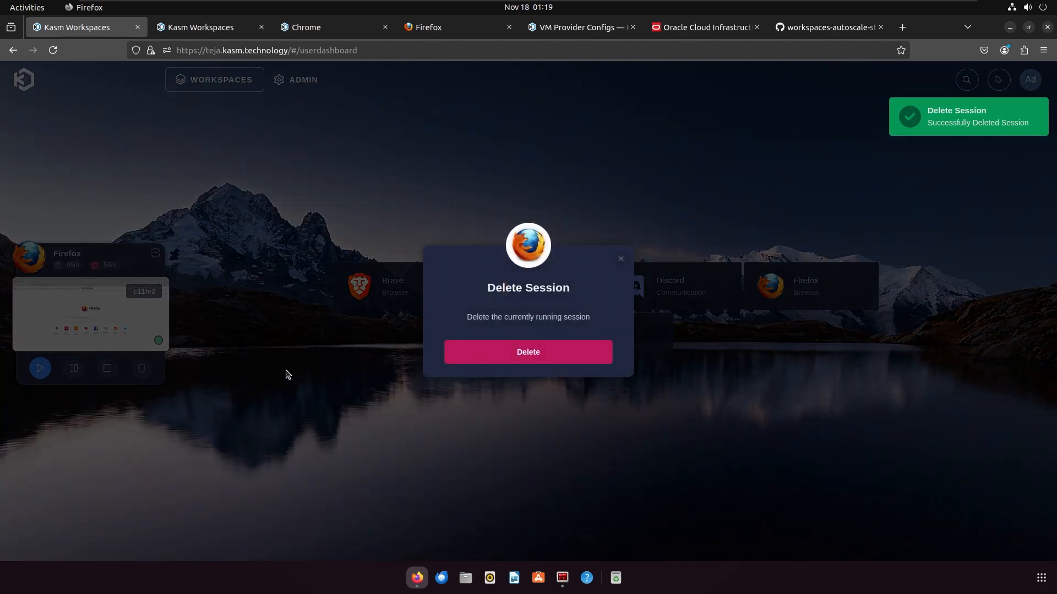
{"action": "left_click", "coordinate": [481, 362]}
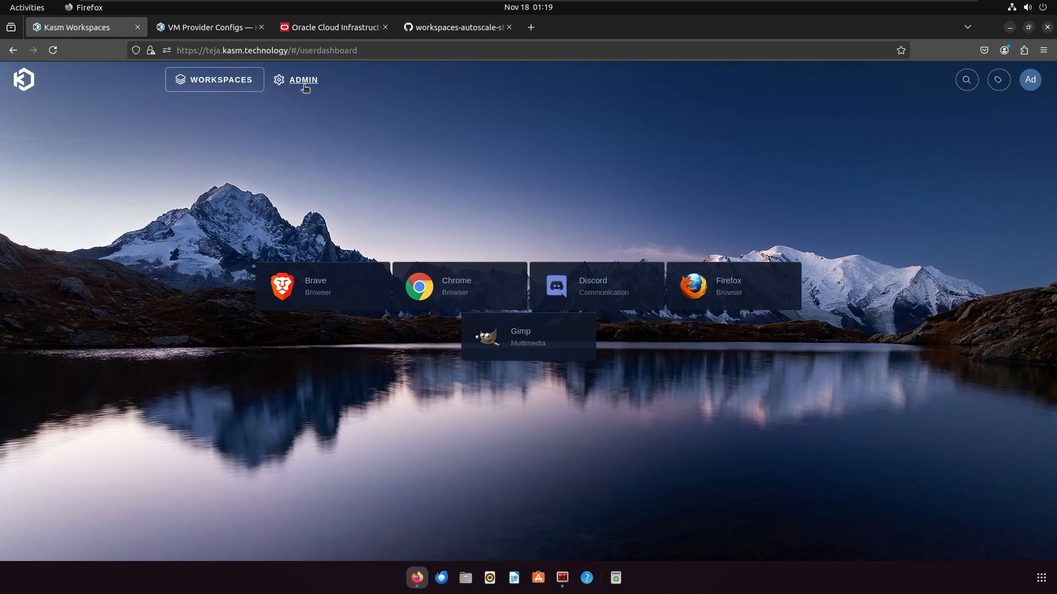
Go back to the admin area and open the infrastructure's Docker Agents list to check the remaining agents
{"action": "left_click", "coordinate": [304, 86]}
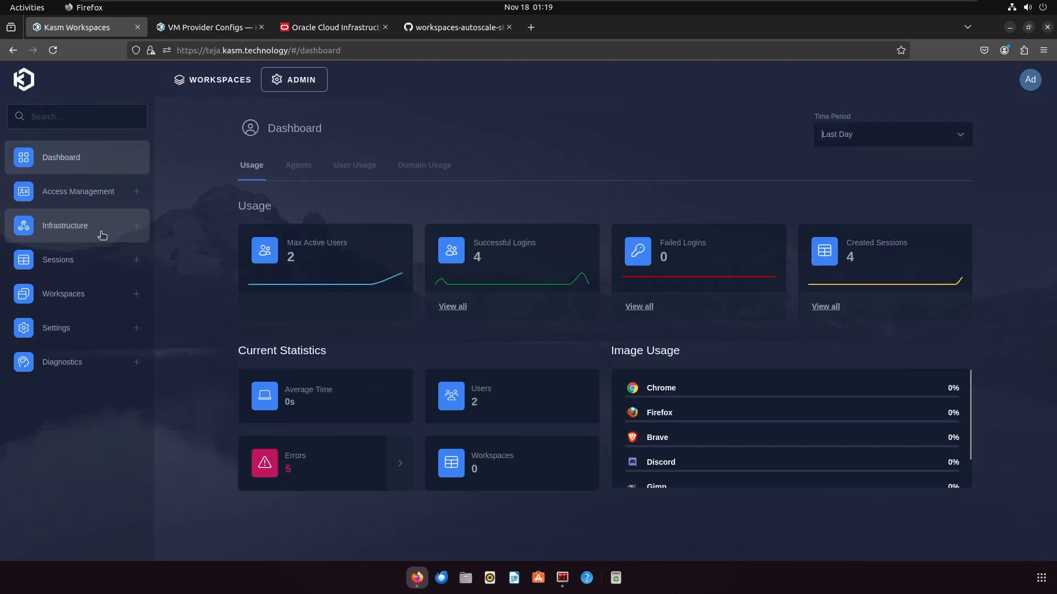
{"action": "left_click", "coordinate": [95, 226]}
{"action": "left_click", "coordinate": [80, 259]}
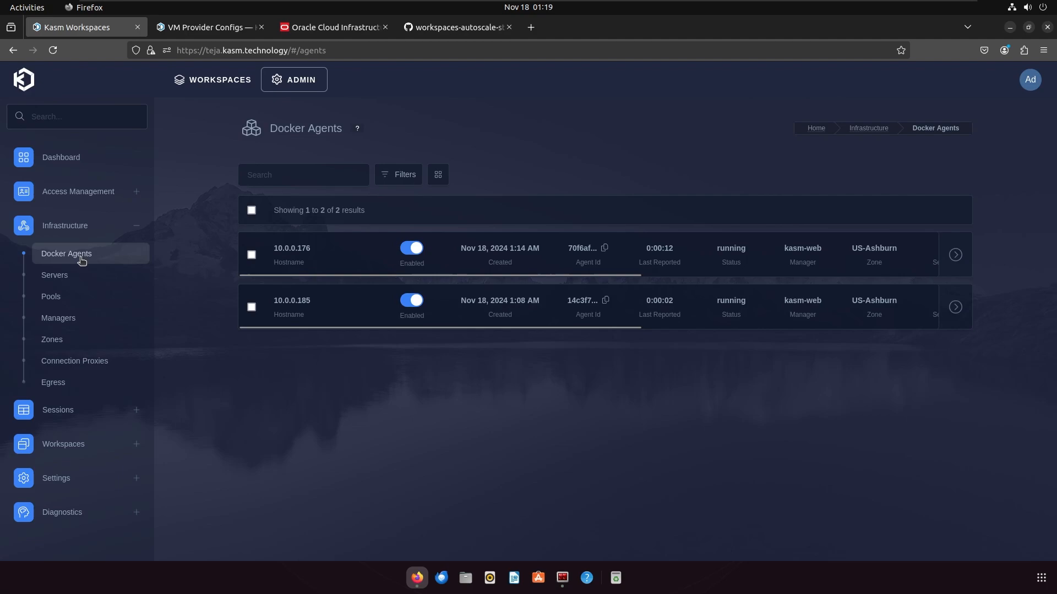